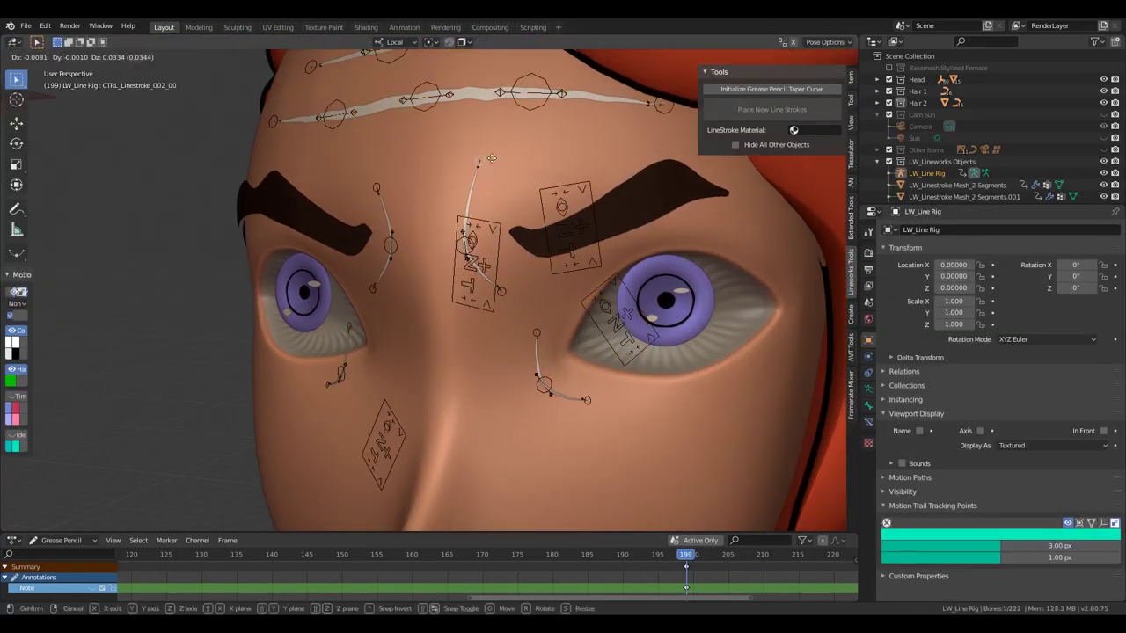
# - Rotate the selected forehead line control a few degrees, then bring up the Suzanne scene
pyautogui.press('r')
pyautogui.press('Return')
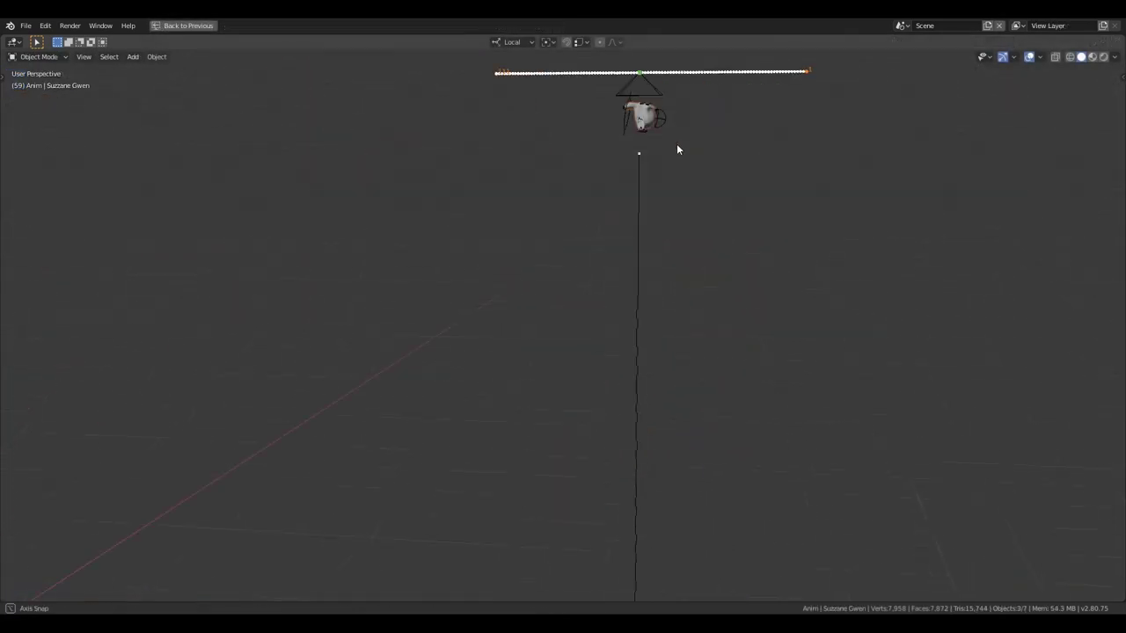
pyautogui.scroll(3, 676, 143)
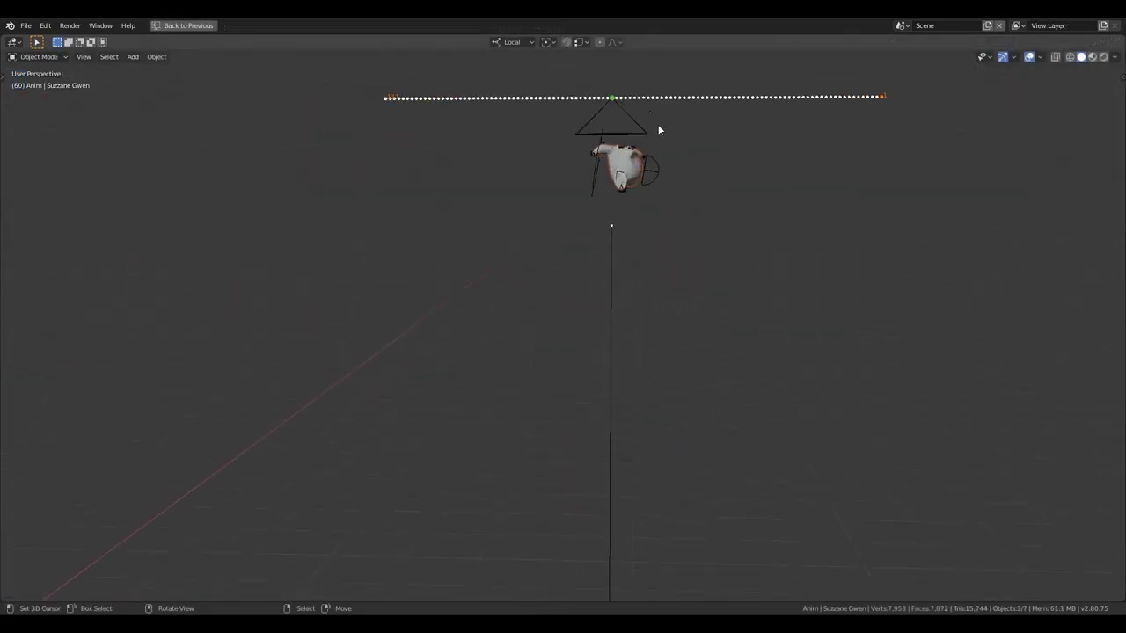
# - Orbit the viewport to inspect the Suzanne camera-path animation from several angles
pyautogui.scroll(4, 658, 129)
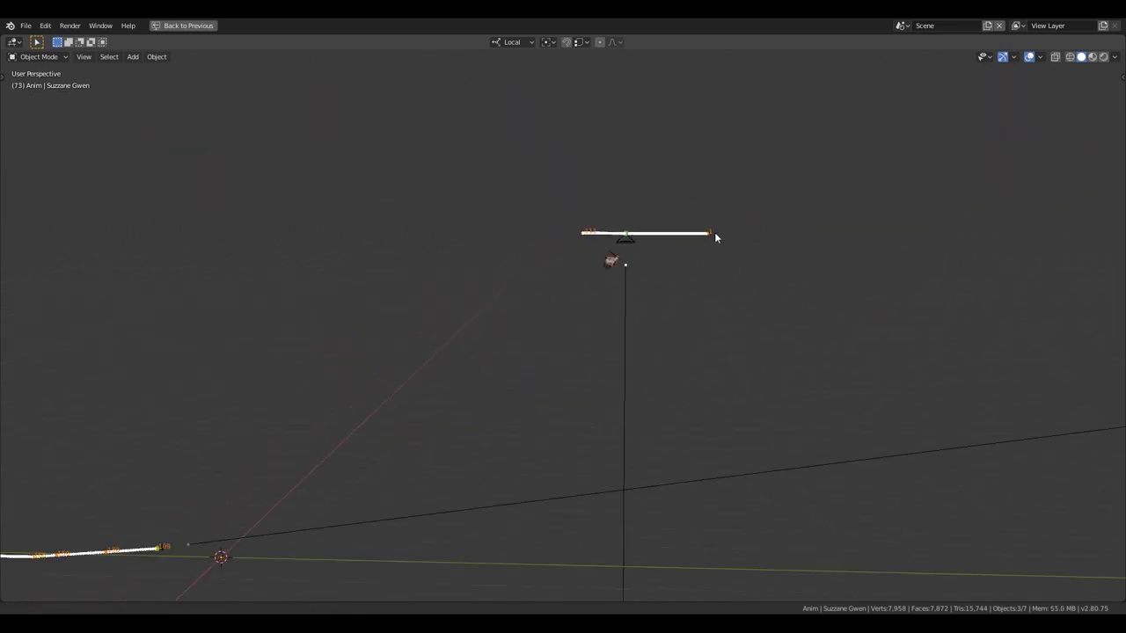
pyautogui.moveTo(617, 261); pyautogui.dragTo(610, 356, button='middle')
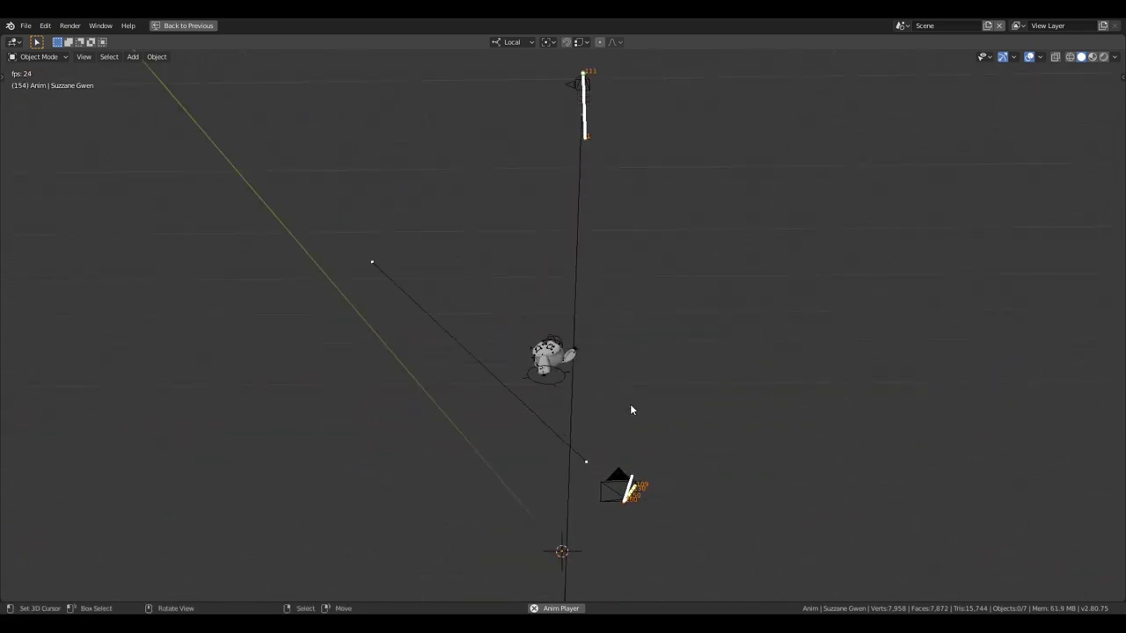
pyautogui.moveTo(619, 435); pyautogui.dragTo(225, 558, button='middle')
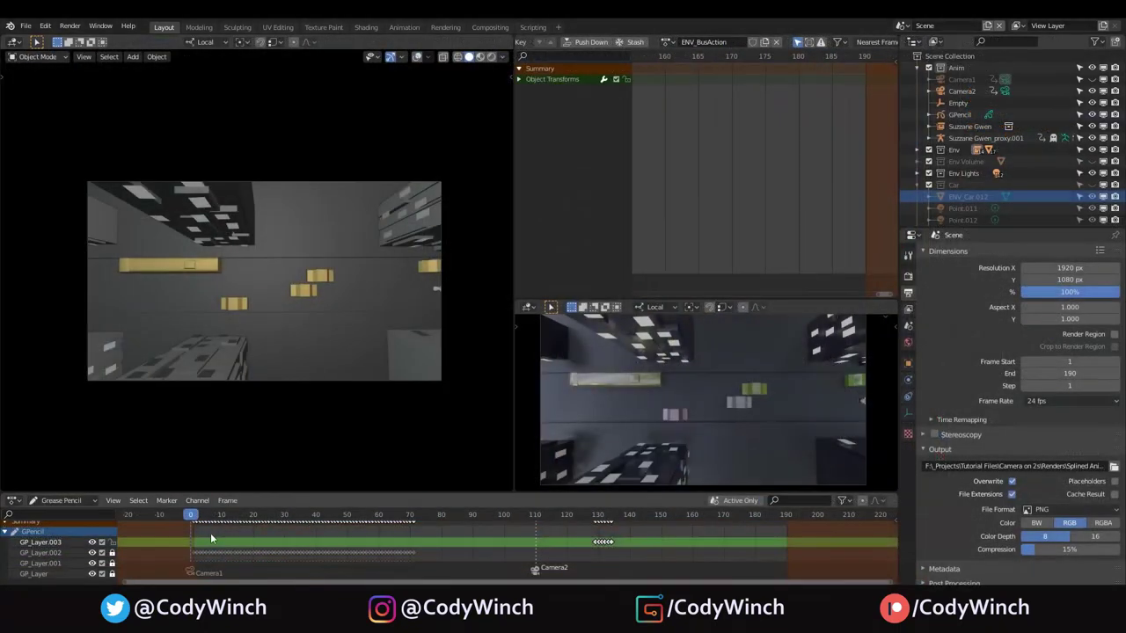
# - Scrub the timeline to frame 46 so Suzanne appears in the city-street shot
pyautogui.moveTo(210, 533); pyautogui.dragTo(335, 549)
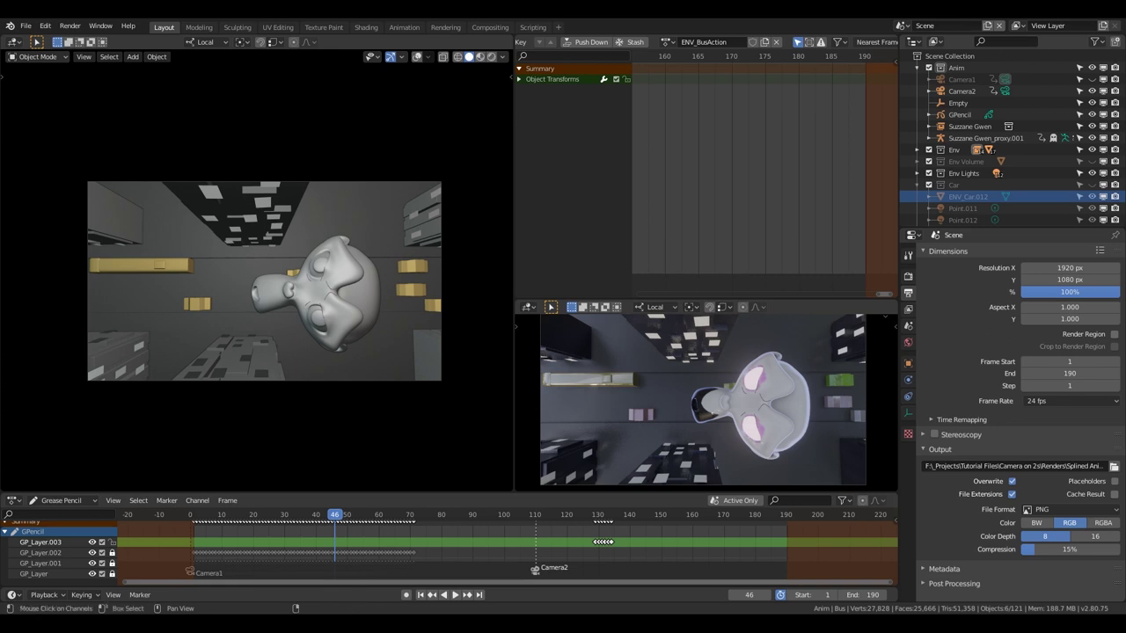
# - Turn this area into the Graph Editor to show animation curves
pyautogui.scroll(5, 622, 41)
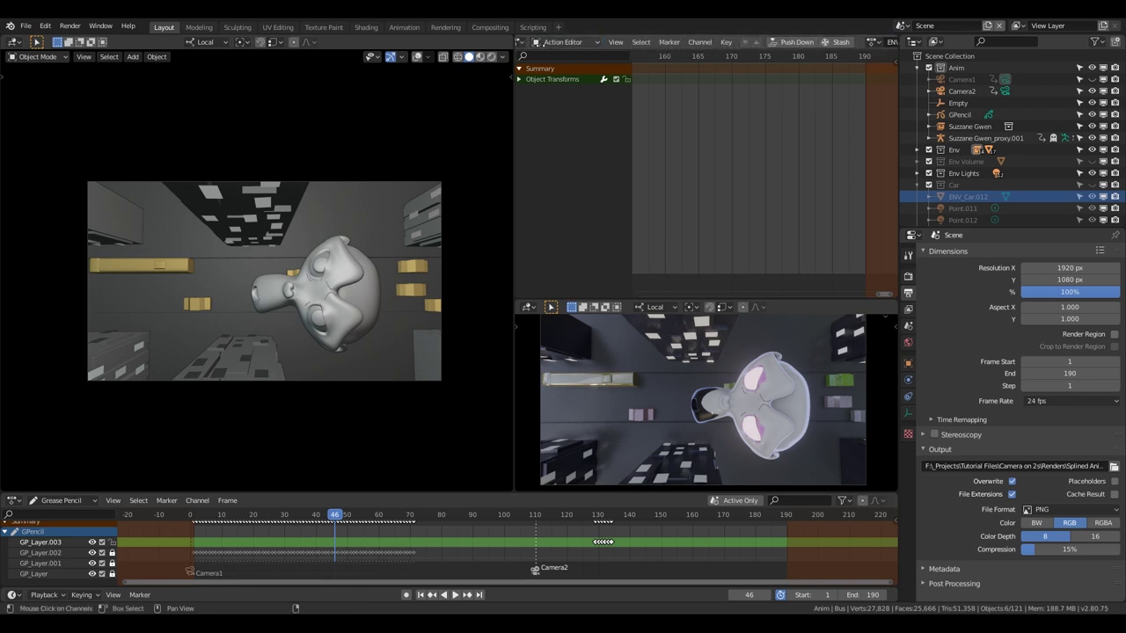
pyautogui.scroll(1, 573, 42)
pyautogui.click(573, 41)
pyautogui.click(527, 41)
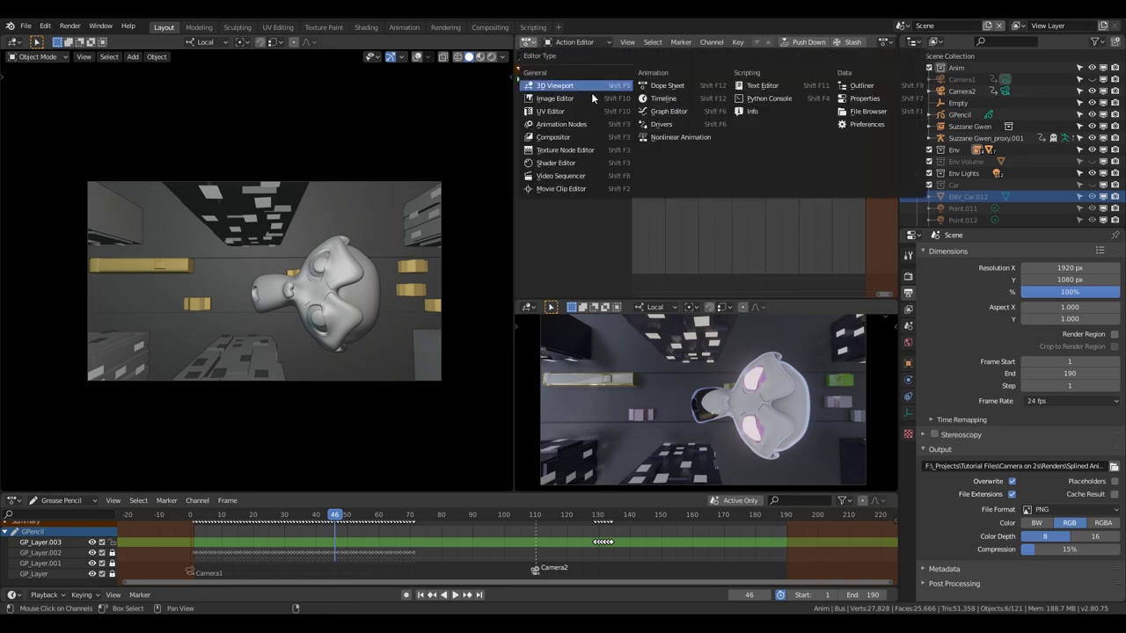
pyautogui.click(683, 112)
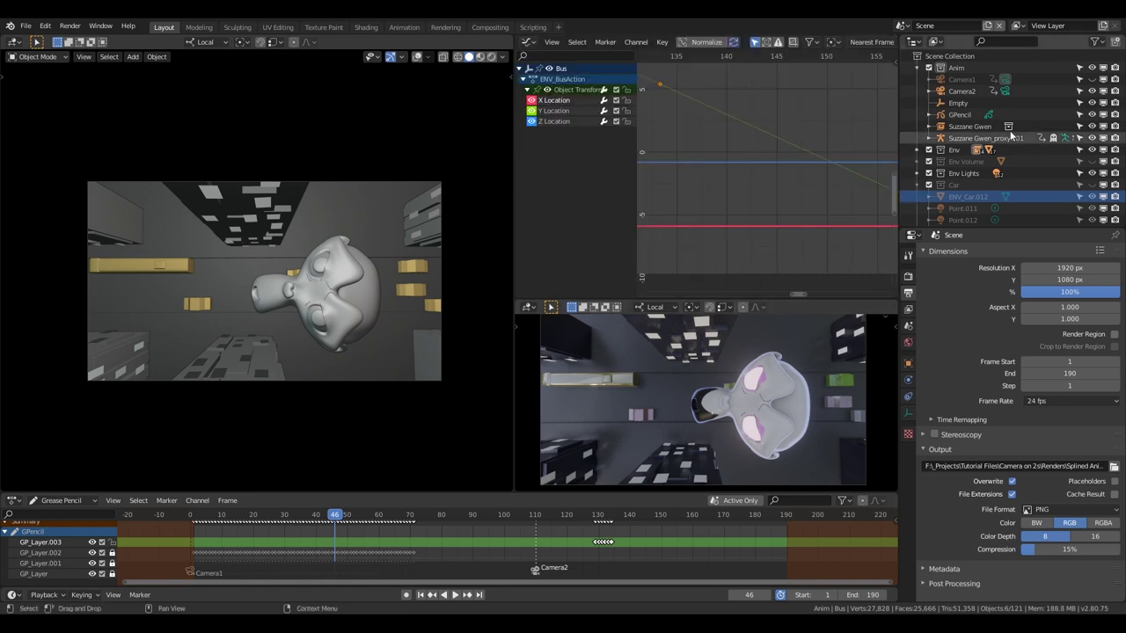
# - Put the Suzanne Gwen_proxy.001 rig in Pose Mode and show only selected bones' curves
pyautogui.click(943, 138)
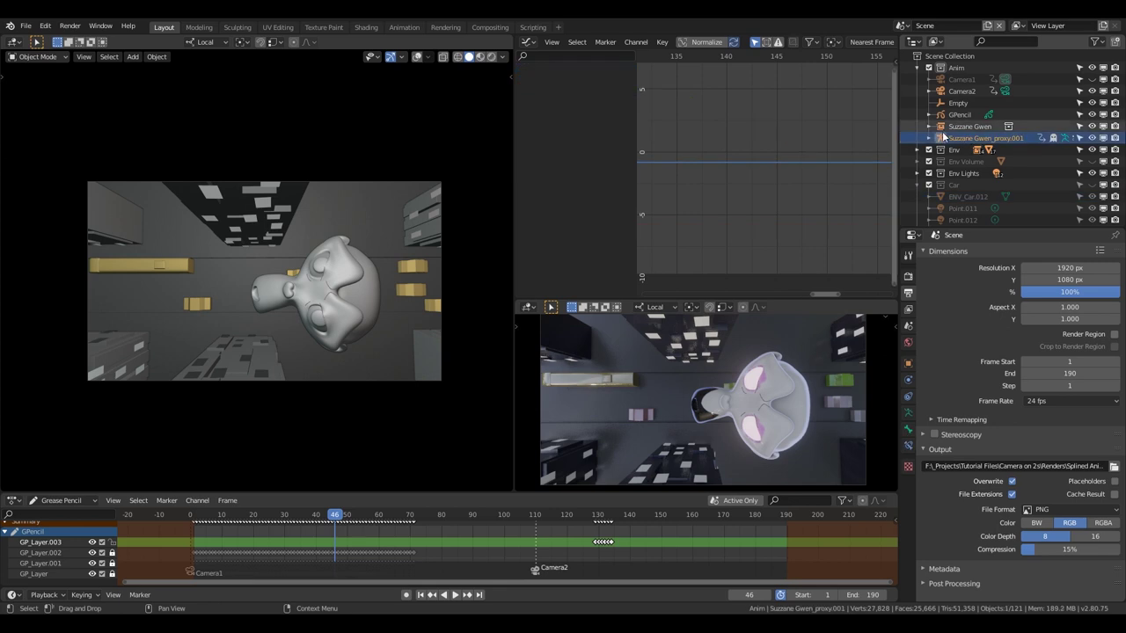
pyautogui.hotkey('ctrl', 'Tab')
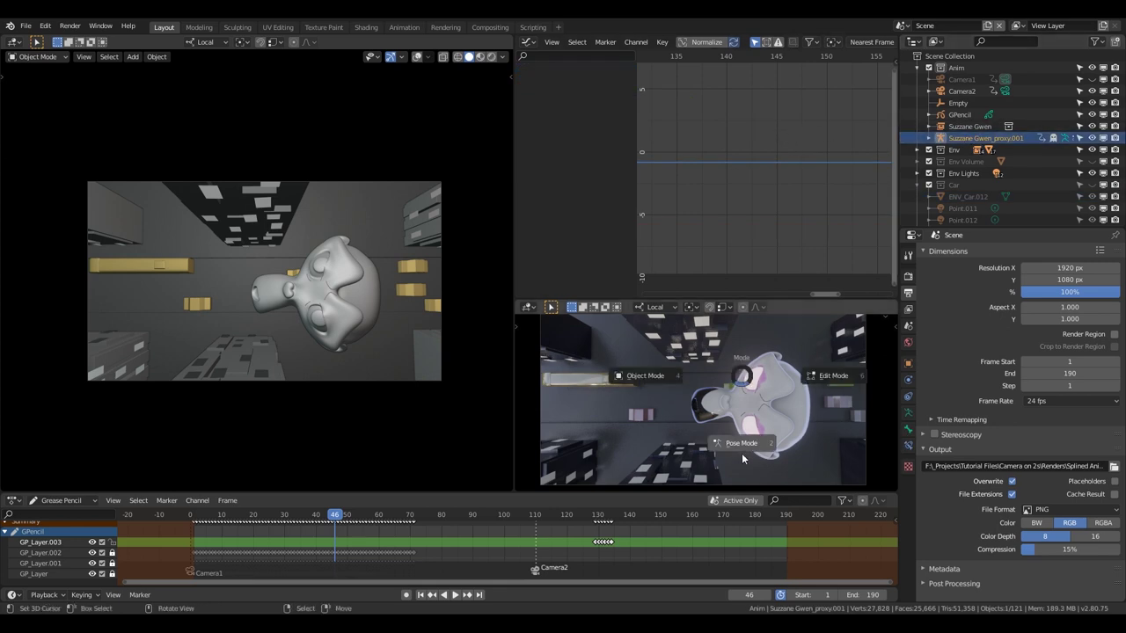
pyautogui.click(741, 453)
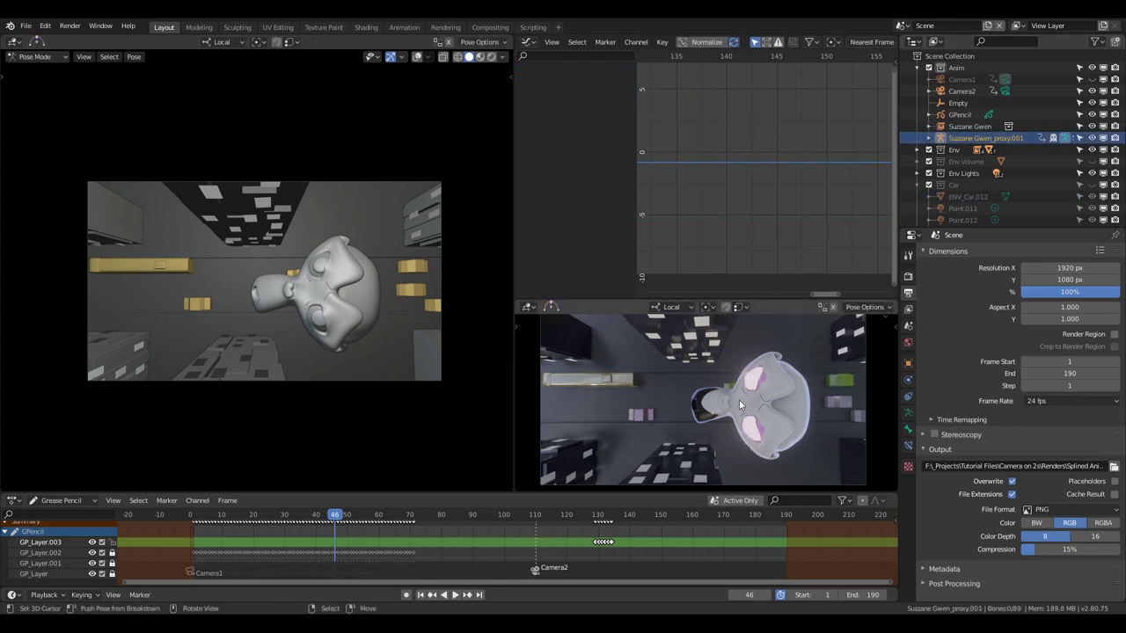
pyautogui.click(753, 42)
pyautogui.scroll(-4, 736, 117)
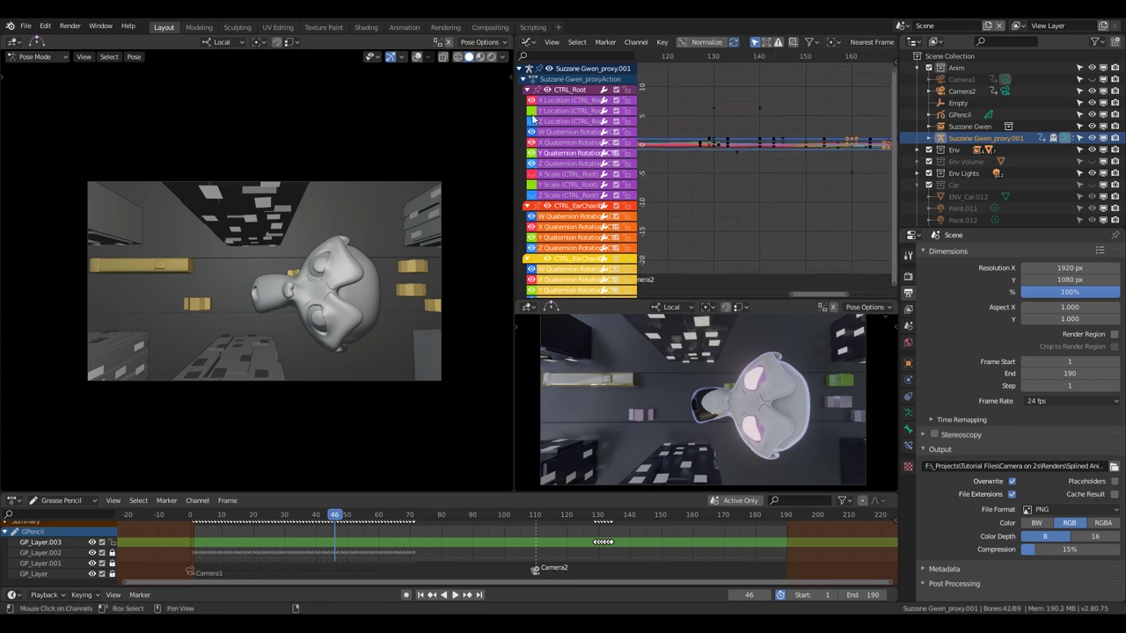
pyautogui.click(533, 161)
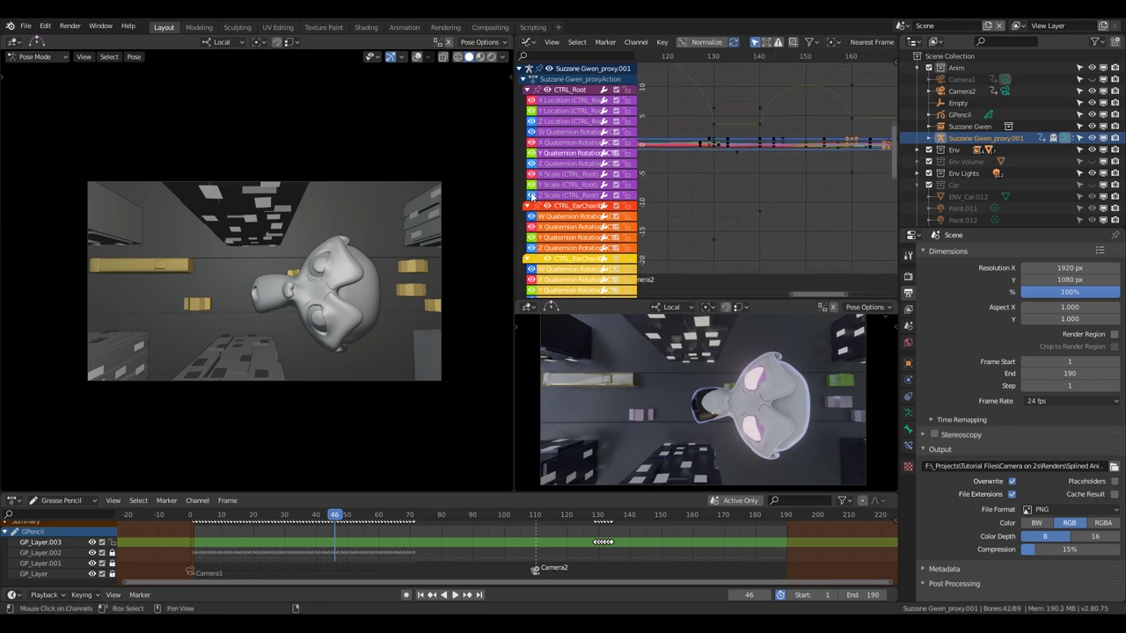
# - Add a Stepped Interpolation modifier to the CTRL_Root X Location curve
pyautogui.click(570, 101)
pyautogui.press('n')
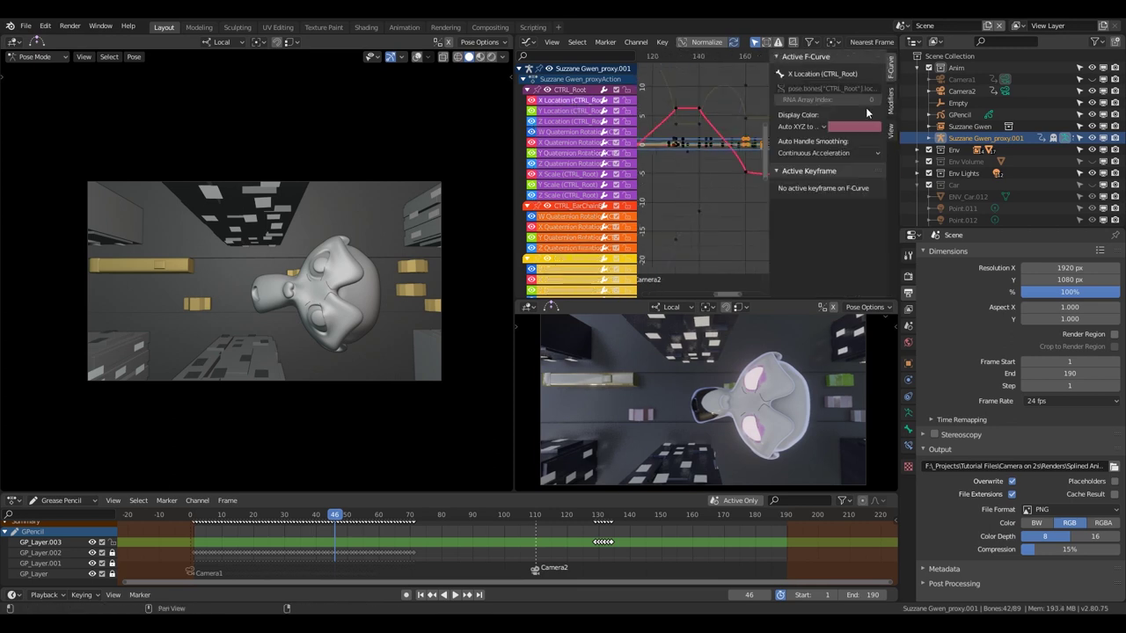
pyautogui.click(891, 101)
pyautogui.click(812, 74)
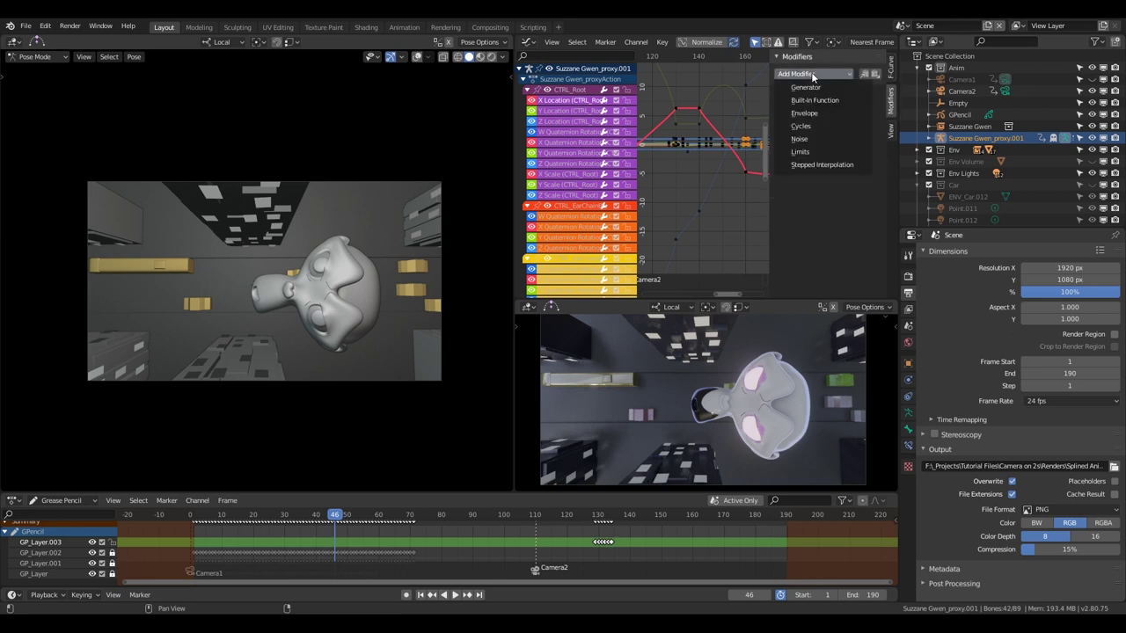
pyautogui.click(815, 163)
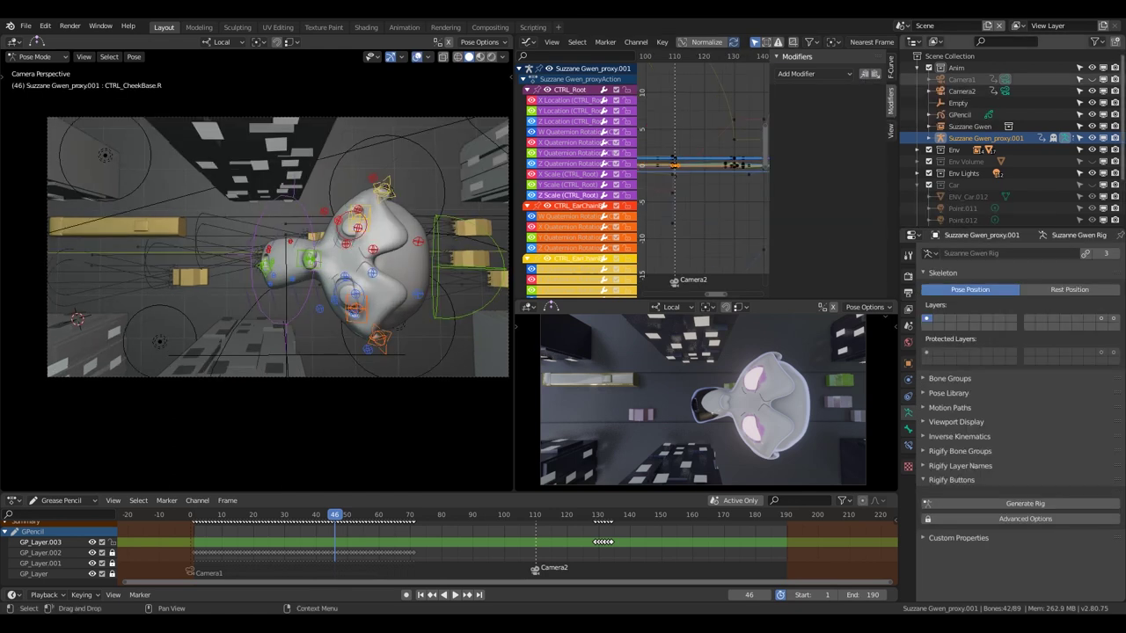
# - Switch the area to the Dope Sheet's Action Editor
pyautogui.click(529, 42)
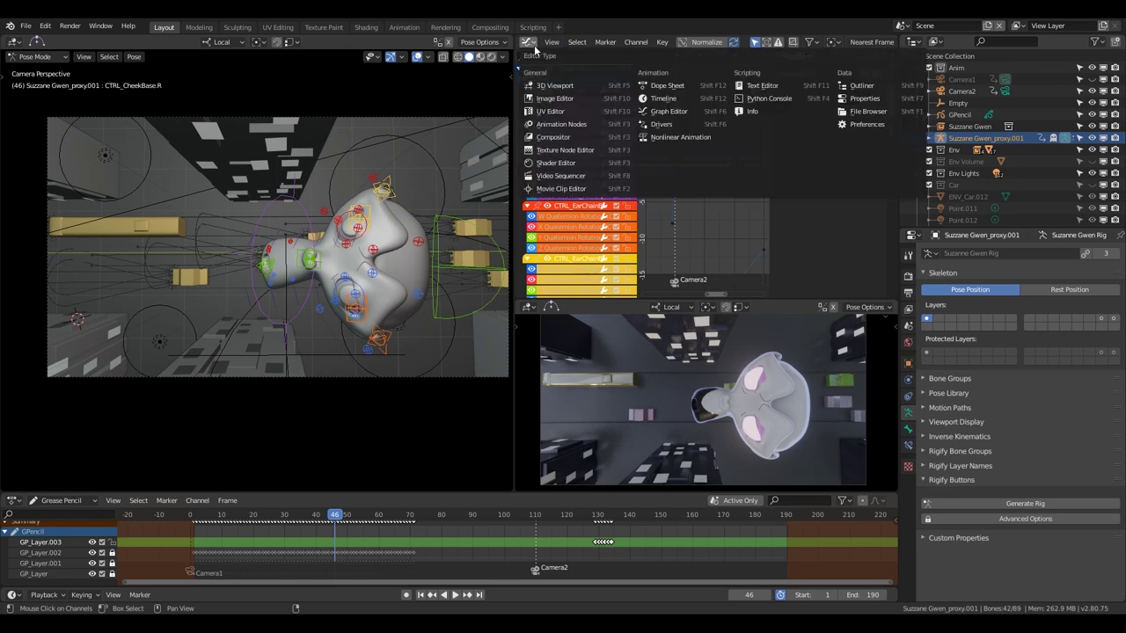
pyautogui.click(664, 85)
pyautogui.click(583, 44)
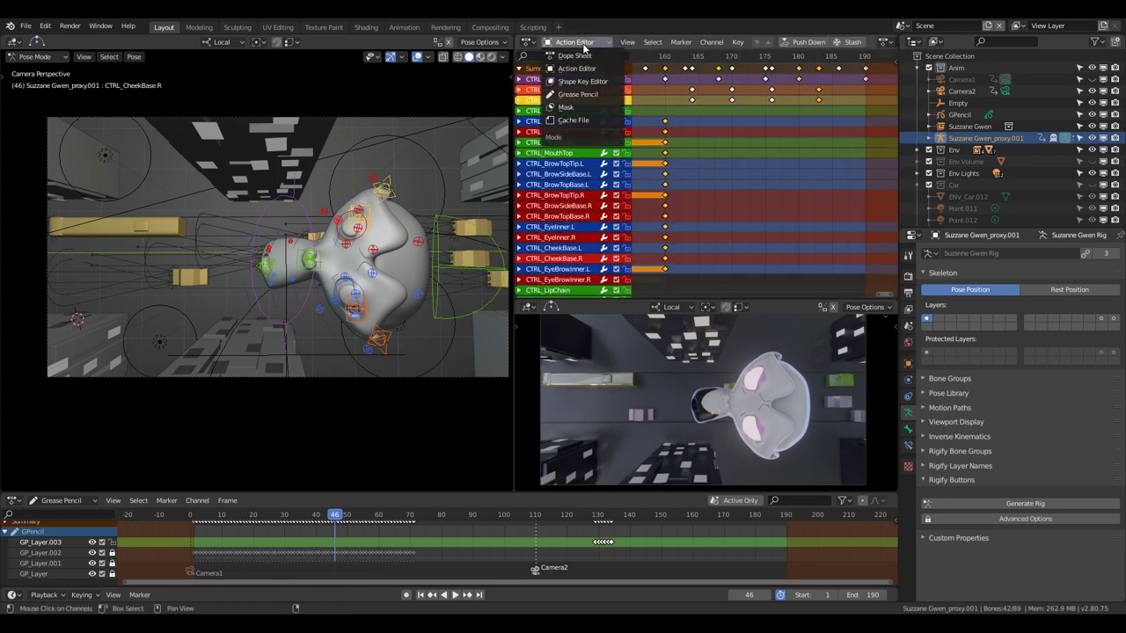
pyautogui.click(594, 68)
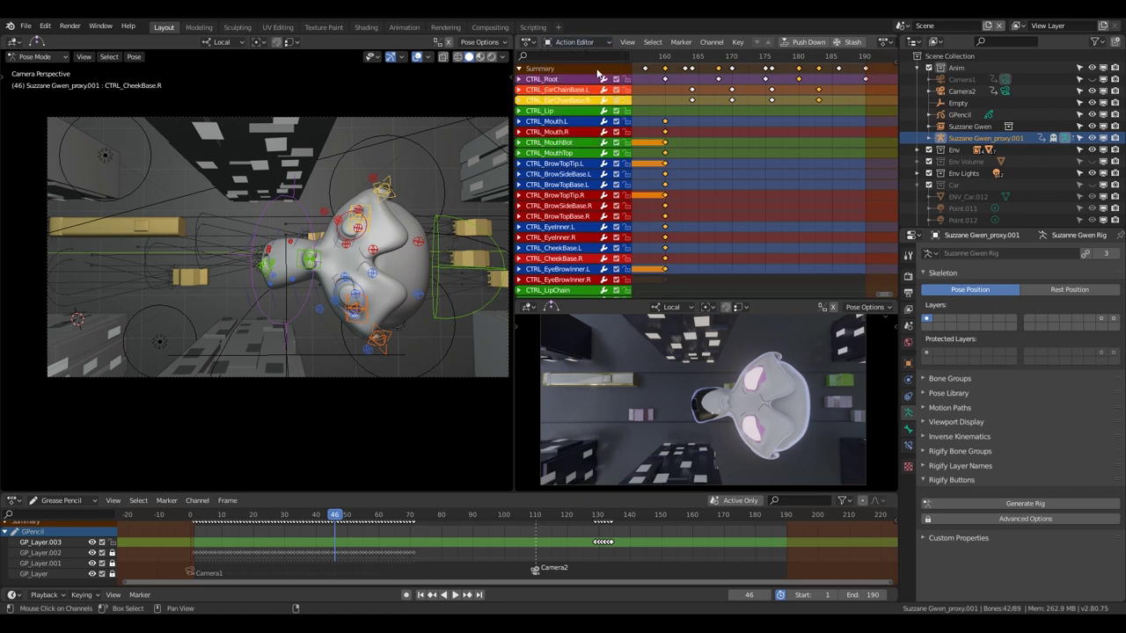
# - Rename the rig's action to 'Animation Splined'
pyautogui.scroll(-5, 787, 44)
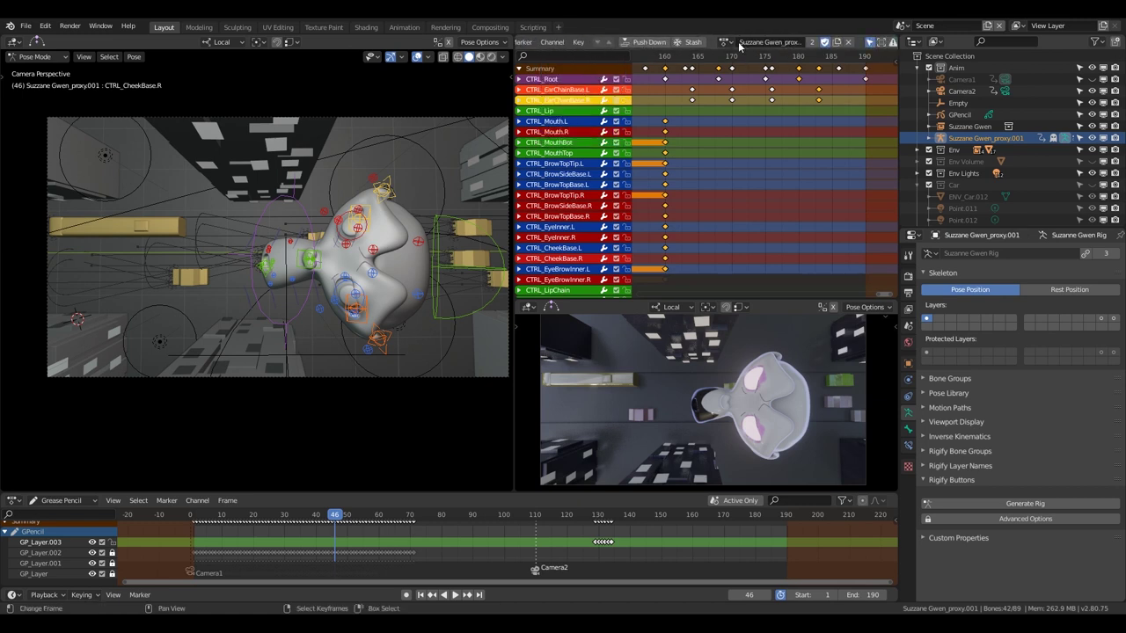
pyautogui.moveTo(739, 46); pyautogui.dragTo(672, 46, button='middle')
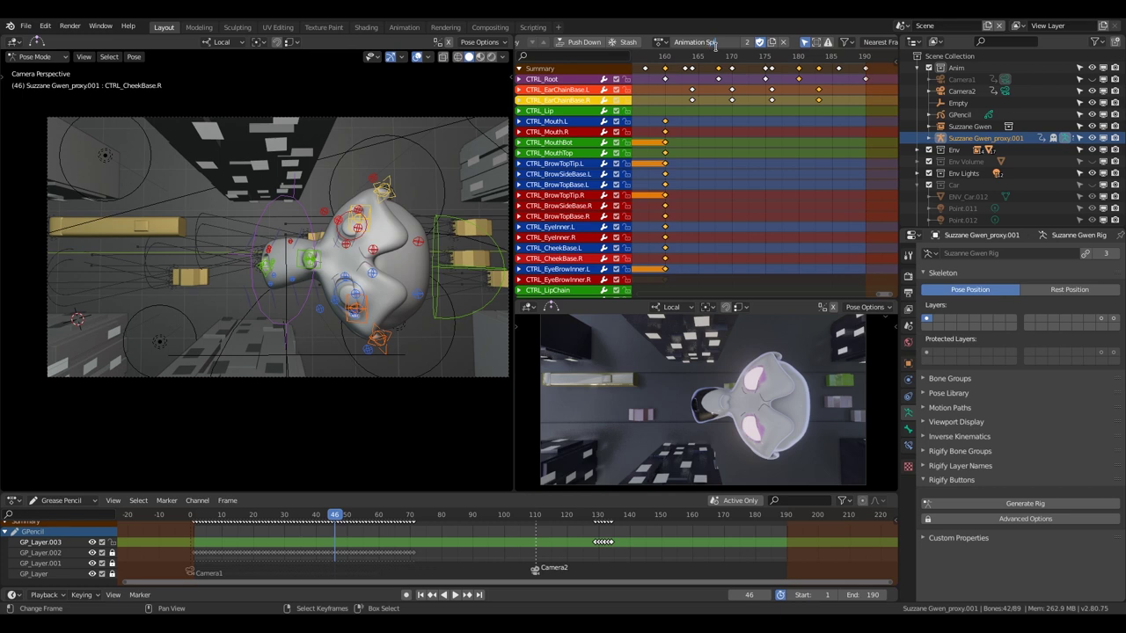
pyautogui.write('ed')
pyautogui.press('Return')
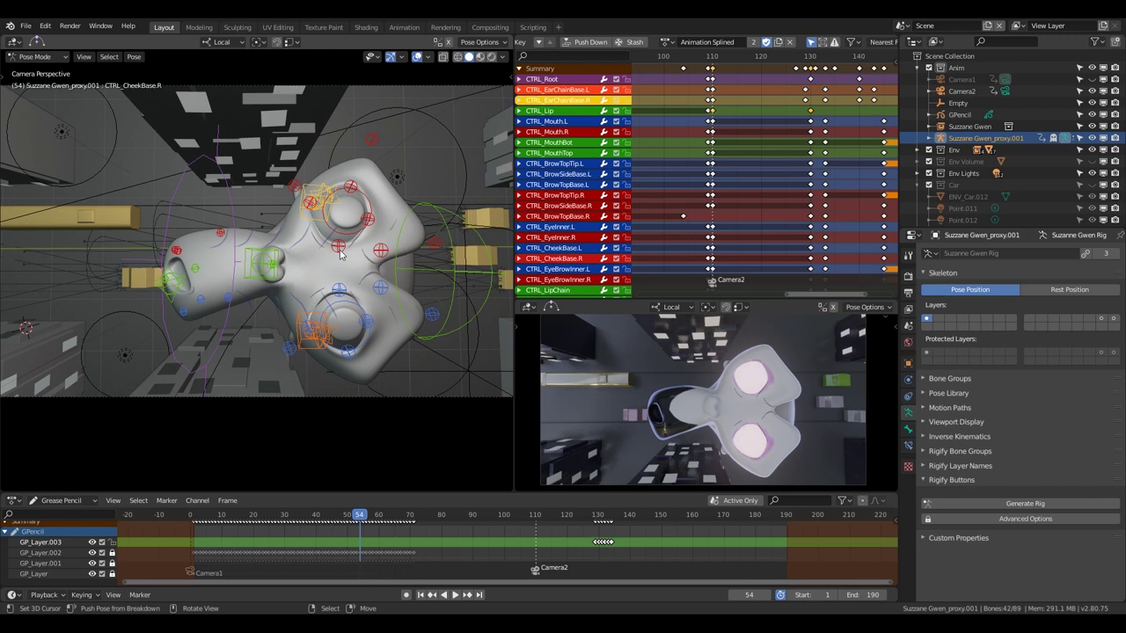
# - Bake selected bones' visual pose keys over frames 1–190, keeping constraints
pyautogui.press('F3')
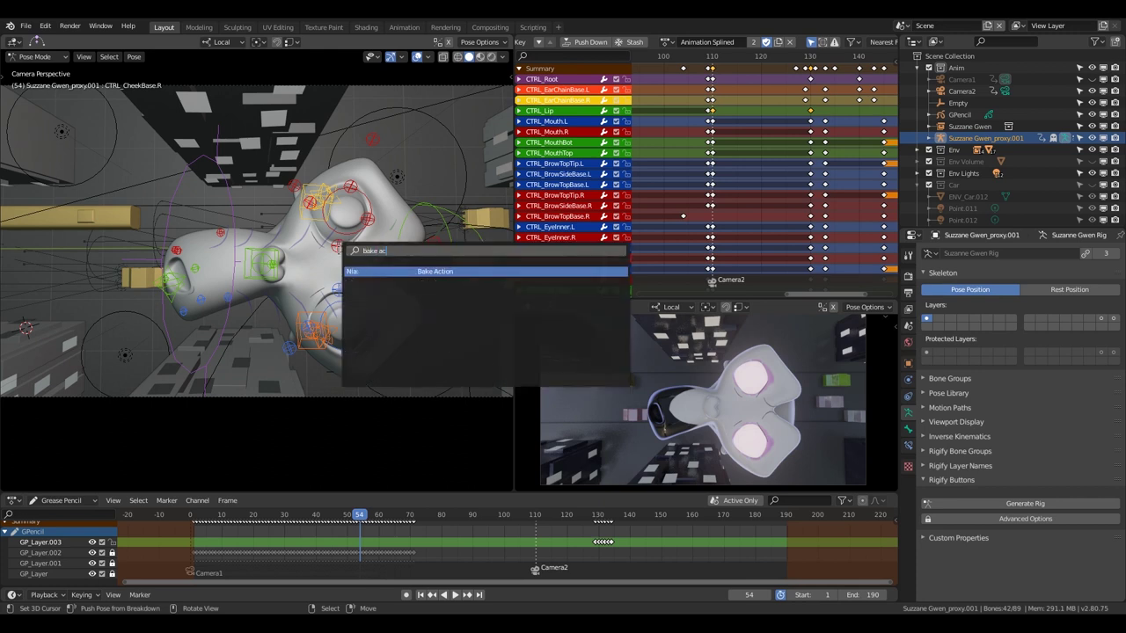
pyautogui.press('Return')
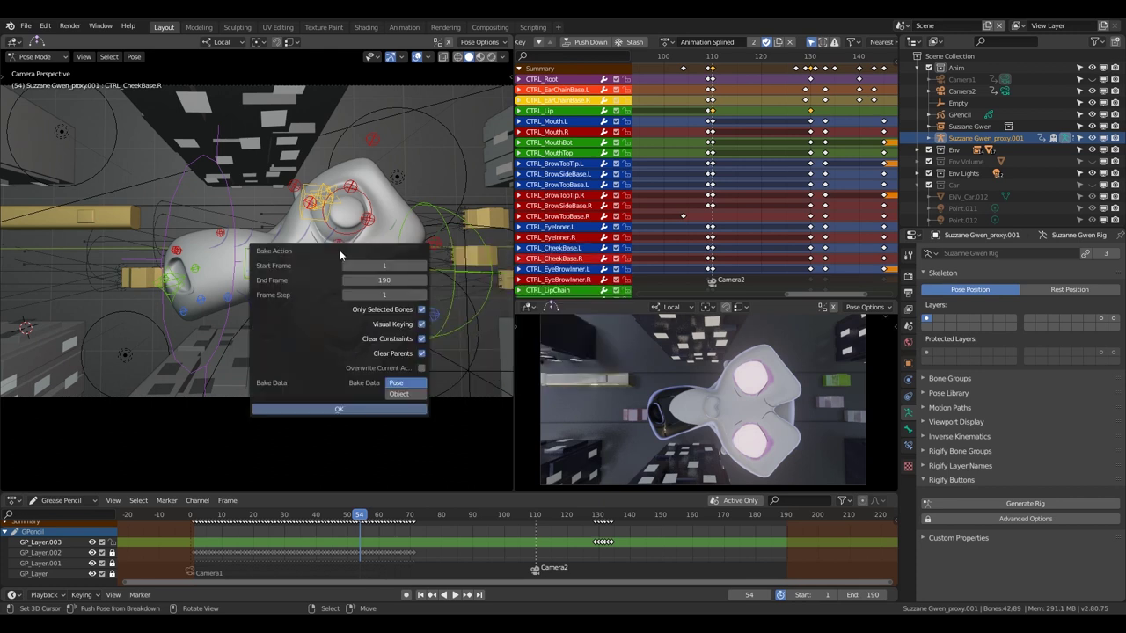
pyautogui.click(422, 339)
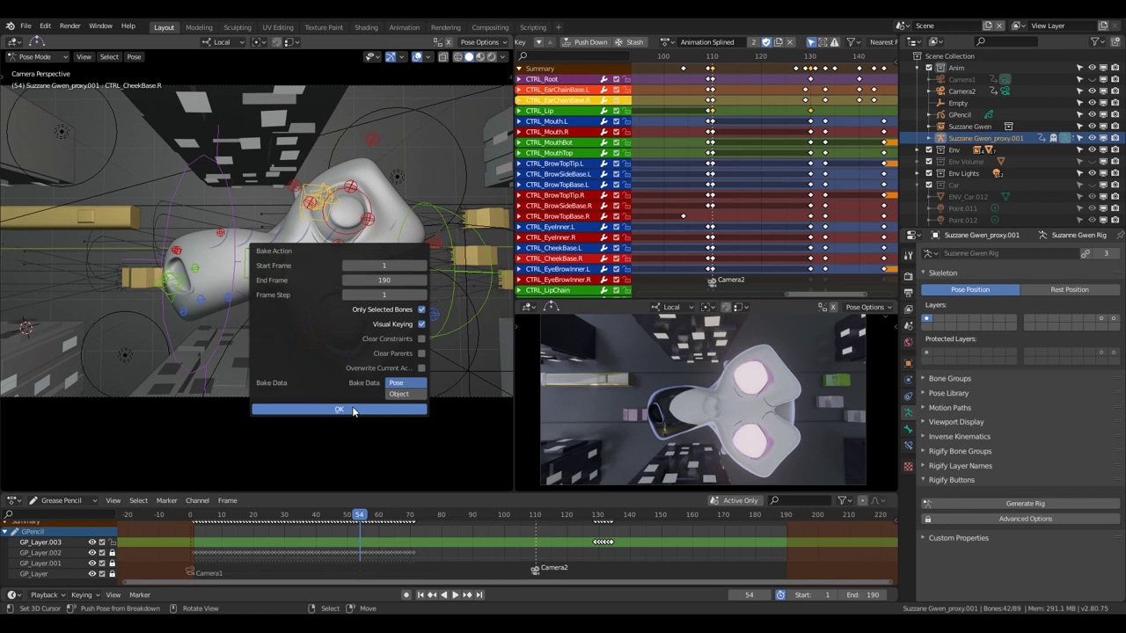
pyautogui.click(351, 410)
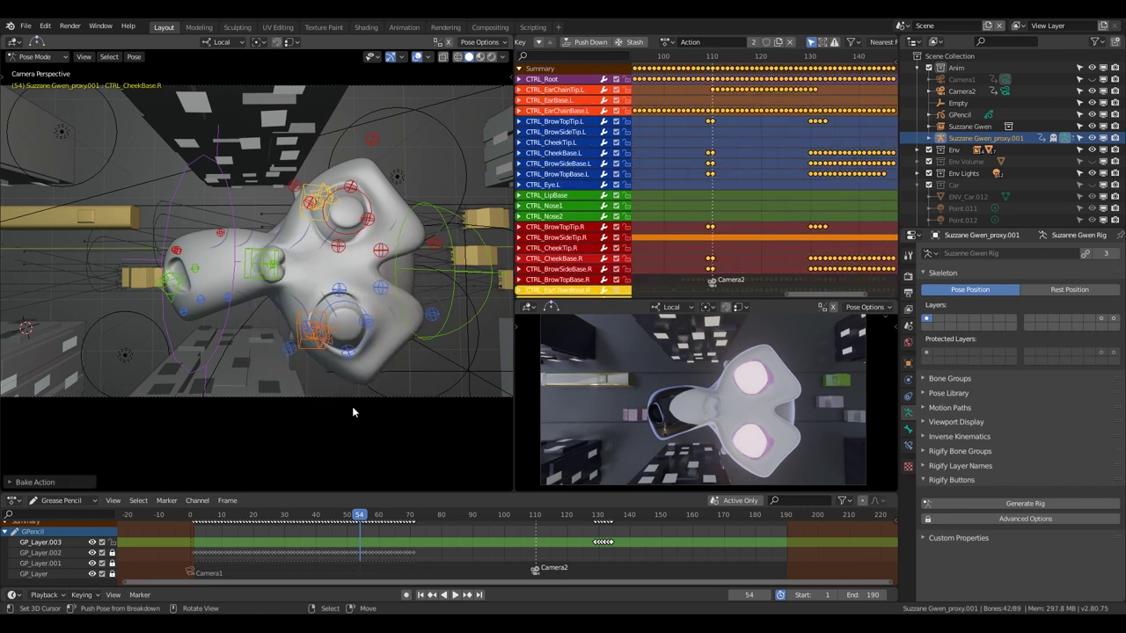
# - Play the animation and frame the full range of baked keys in the Action Editor
pyautogui.press('space')
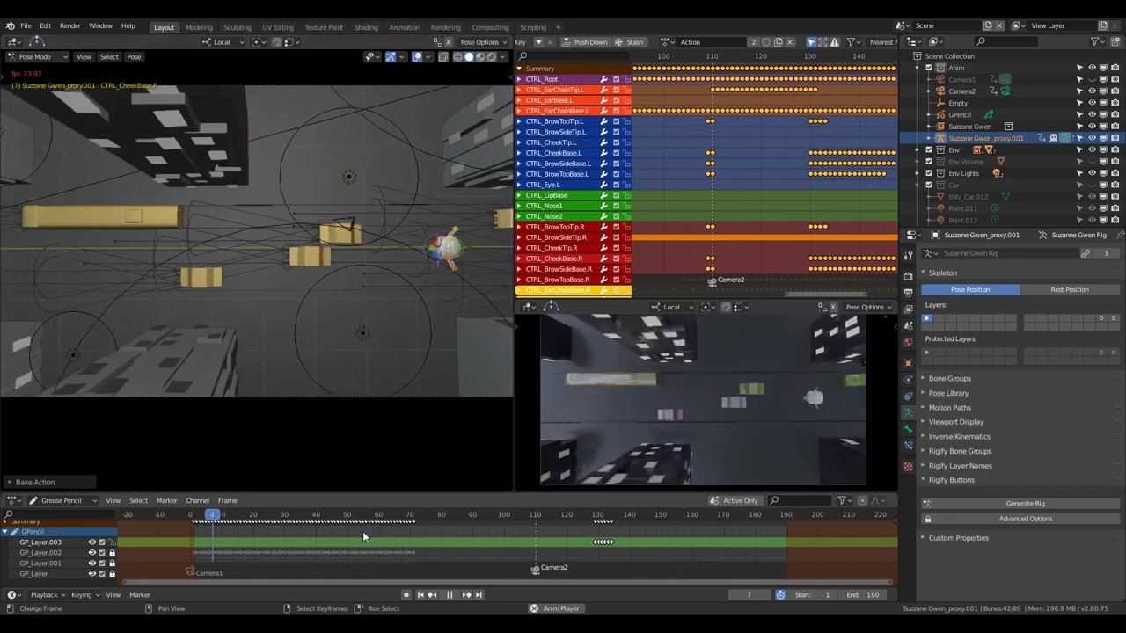
pyautogui.press('Home')
pyautogui.scroll(5, 796, 138)
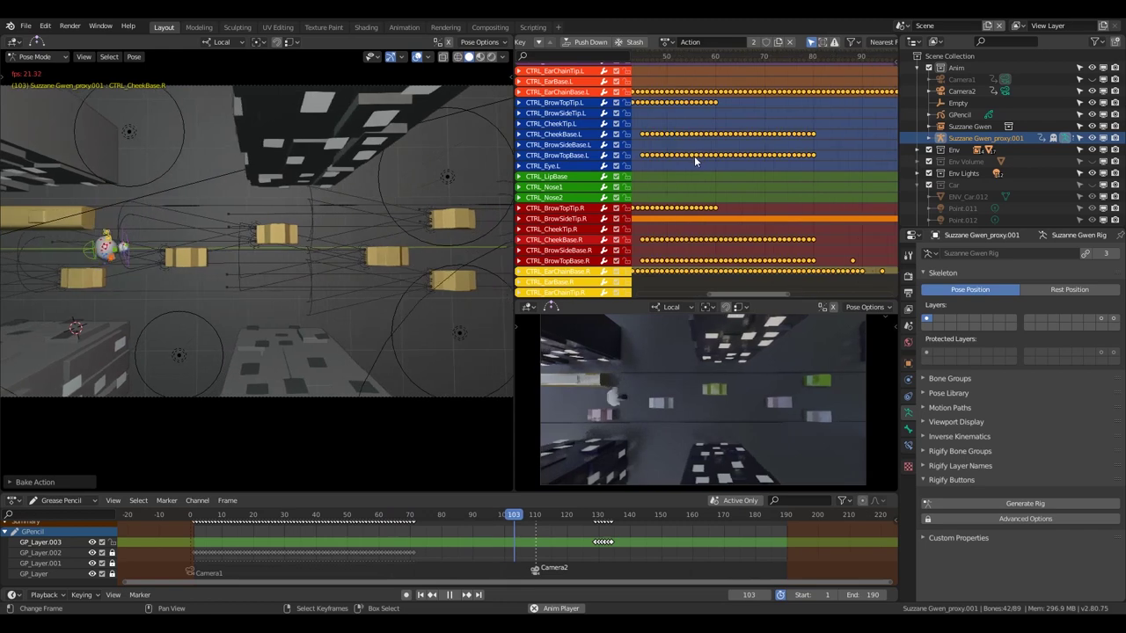
pyautogui.scroll(-5, 703, 163)
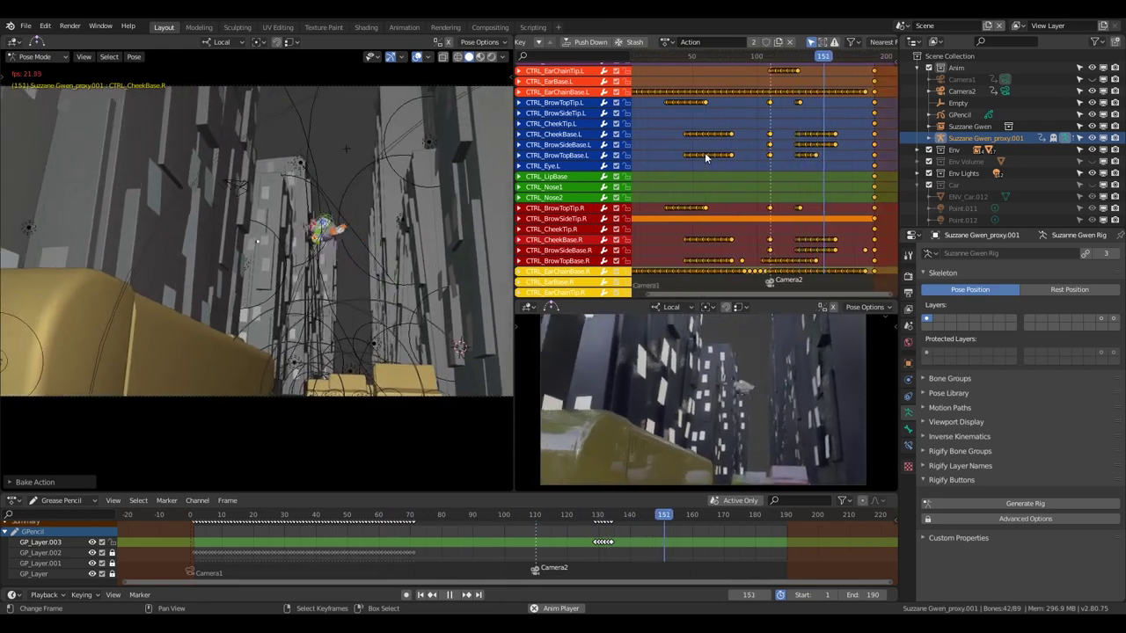
pyautogui.scroll(-2, 707, 176)
pyautogui.keyDown('shift'); pyautogui.scroll(-5, 717, 203); pyautogui.keyUp('shift')
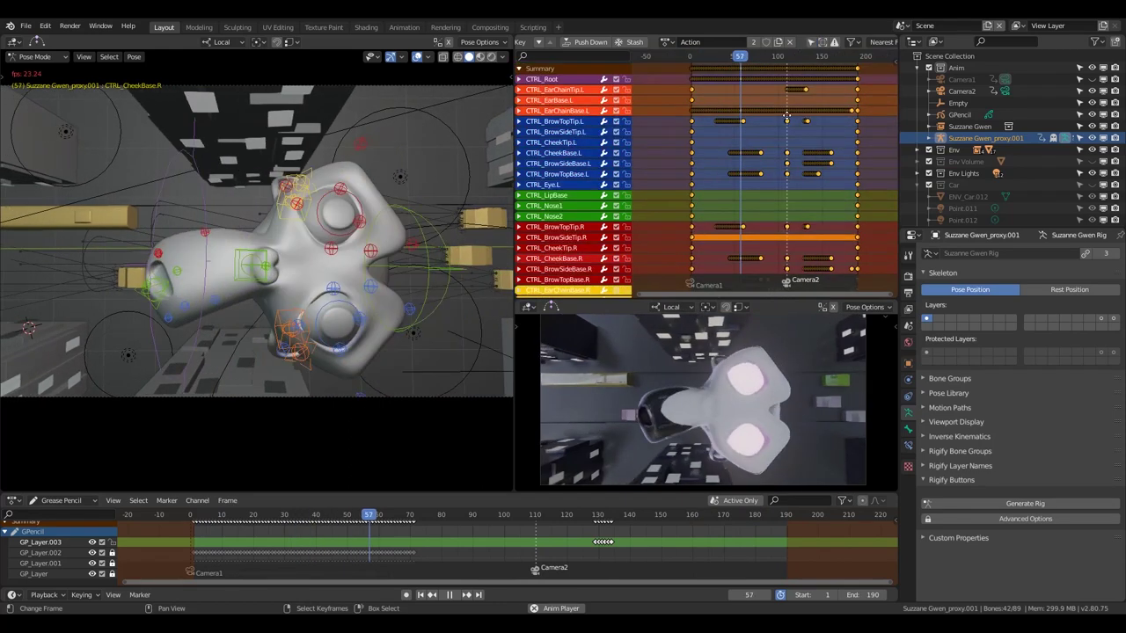
pyautogui.keyDown('shift'); pyautogui.scroll(-6, 770, 123); pyautogui.keyUp('shift')
pyautogui.keyDown('ctrl'); pyautogui.scroll(5, 862, 173); pyautogui.keyUp('ctrl')
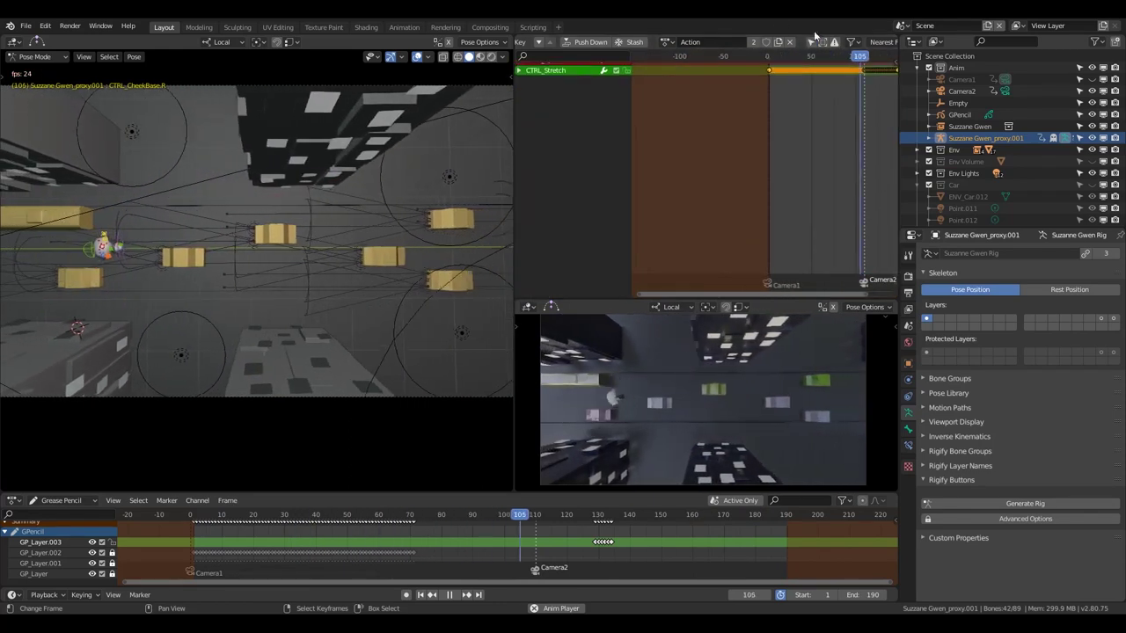
pyautogui.keyDown('shift'); pyautogui.scroll(8, 801, 88); pyautogui.keyUp('shift')
pyautogui.keyDown('ctrl'); pyautogui.scroll(-6, 801, 88); pyautogui.keyUp('ctrl')
pyautogui.keyDown('ctrl'); pyautogui.scroll(4, 685, 73); pyautogui.keyUp('ctrl')
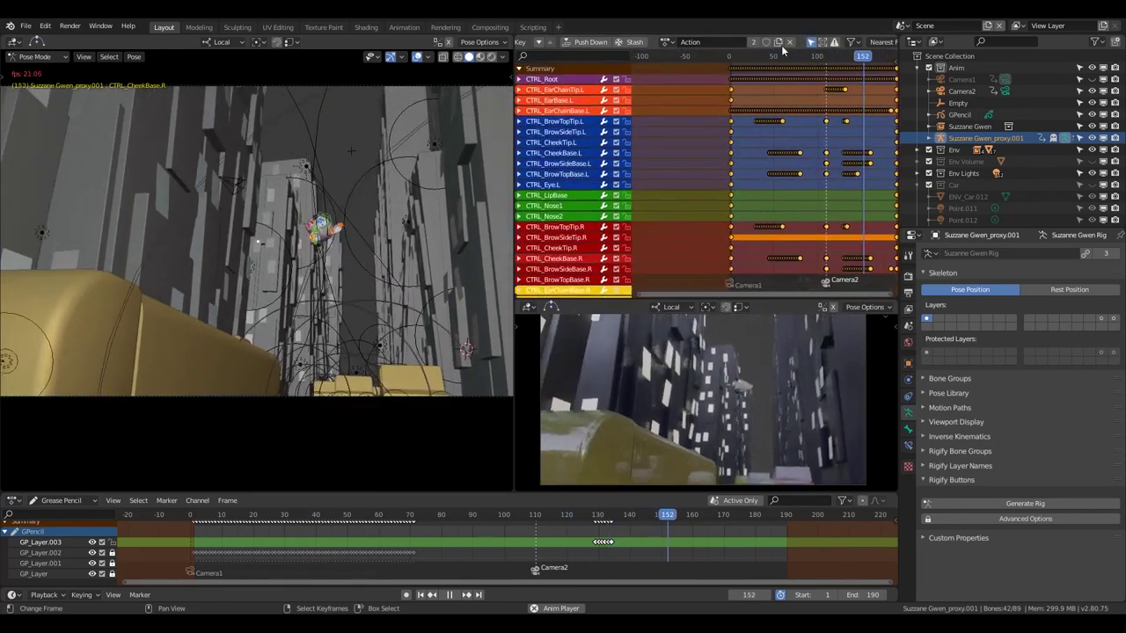
# - Set the selected keys to Constant interpolation and return to the start frame
pyautogui.press('t')
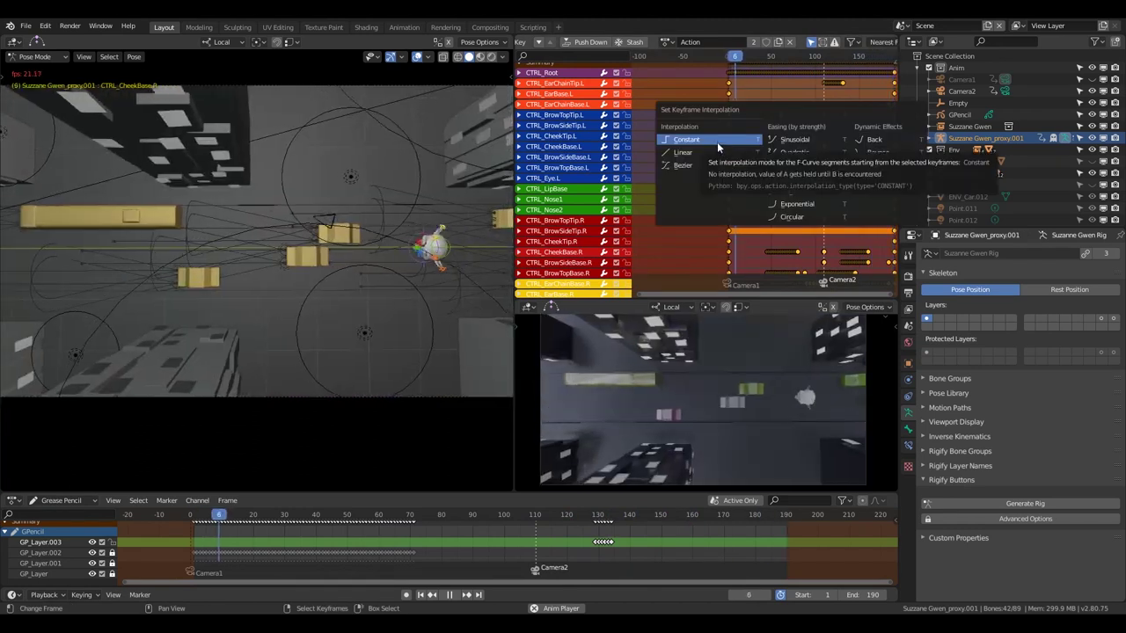
pyautogui.click(716, 141)
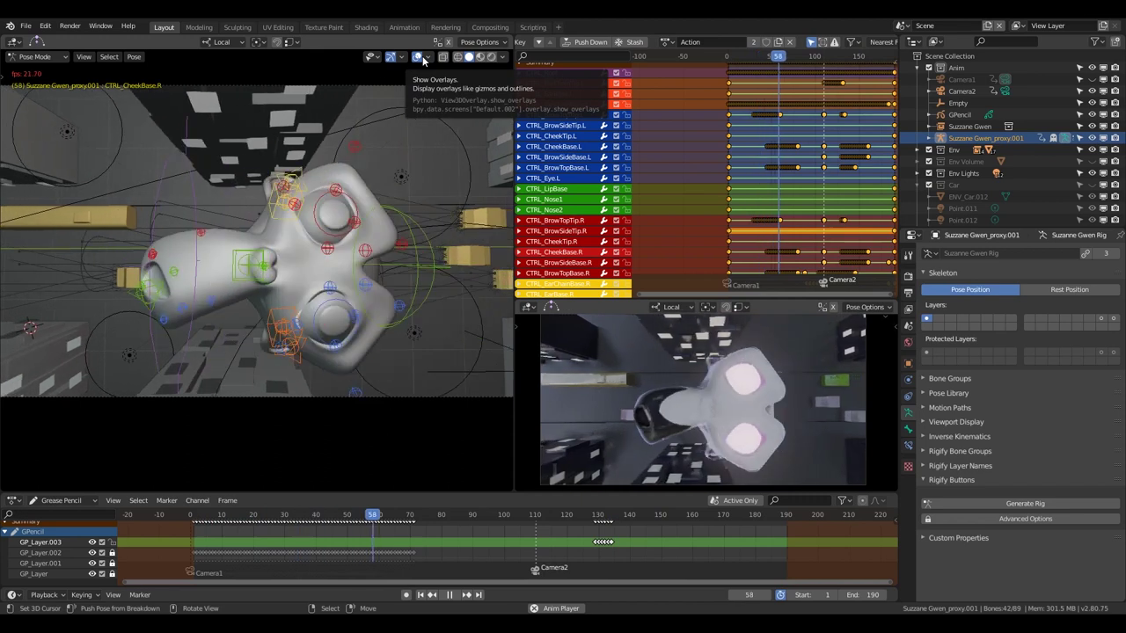
pyautogui.hotkey('shift', 'Left')
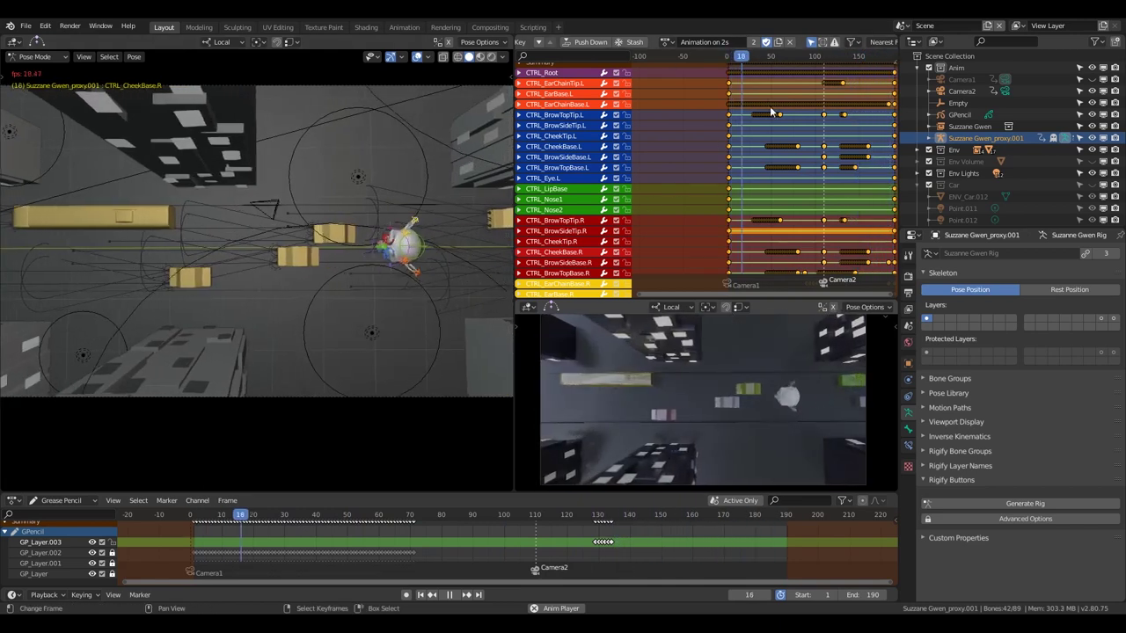
# - Watch the 'Animation on 2s' action play, scrolling the editor to review its keys
pyautogui.scroll(2, 747, 99)
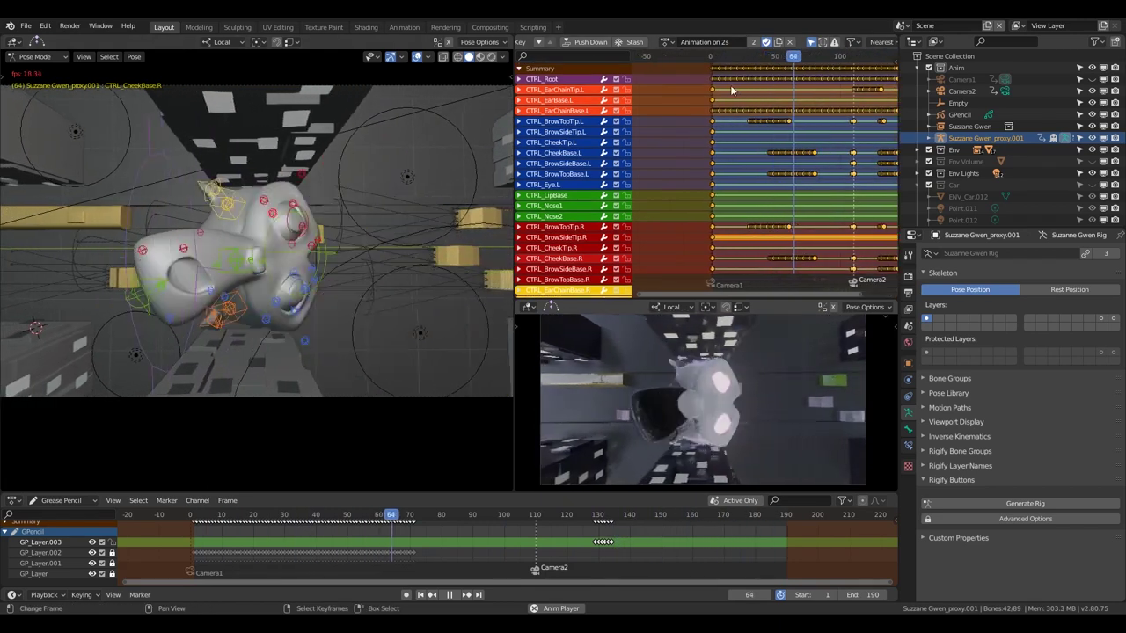
pyautogui.scroll(2, 735, 79)
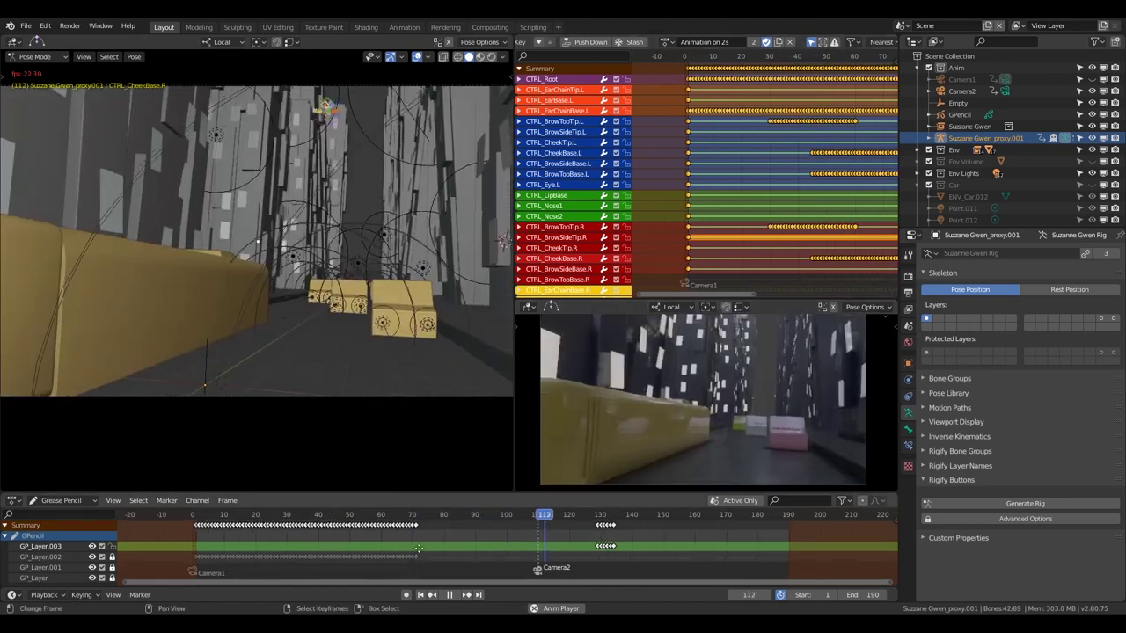
pyautogui.keyDown('ctrl'); pyautogui.hscroll(-1, 418, 549); pyautogui.keyUp('ctrl')
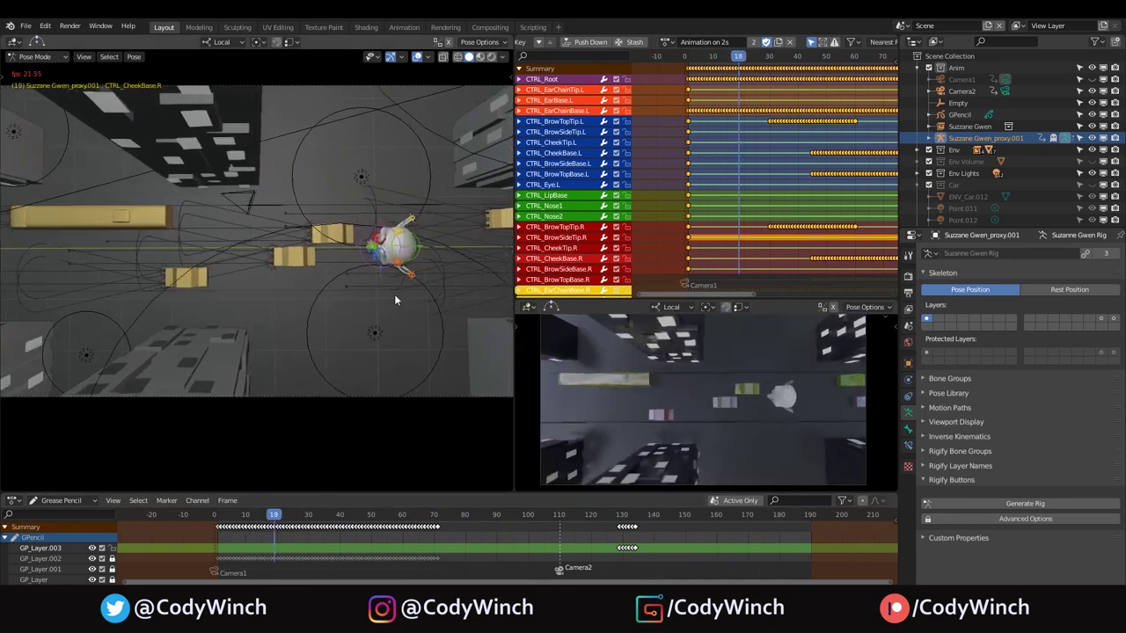
# - Return the playhead to the start of the shot and play the animation
pyautogui.moveTo(220, 543); pyautogui.dragTo(220, 545)
pyautogui.press('space')
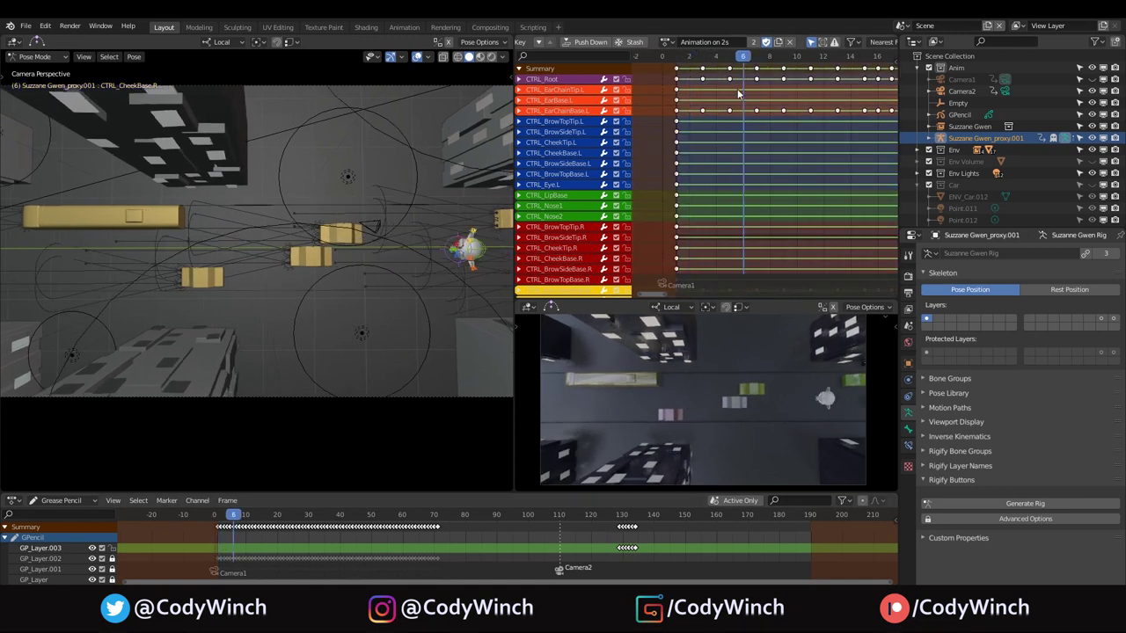
pyautogui.scroll(4, 748, 123)
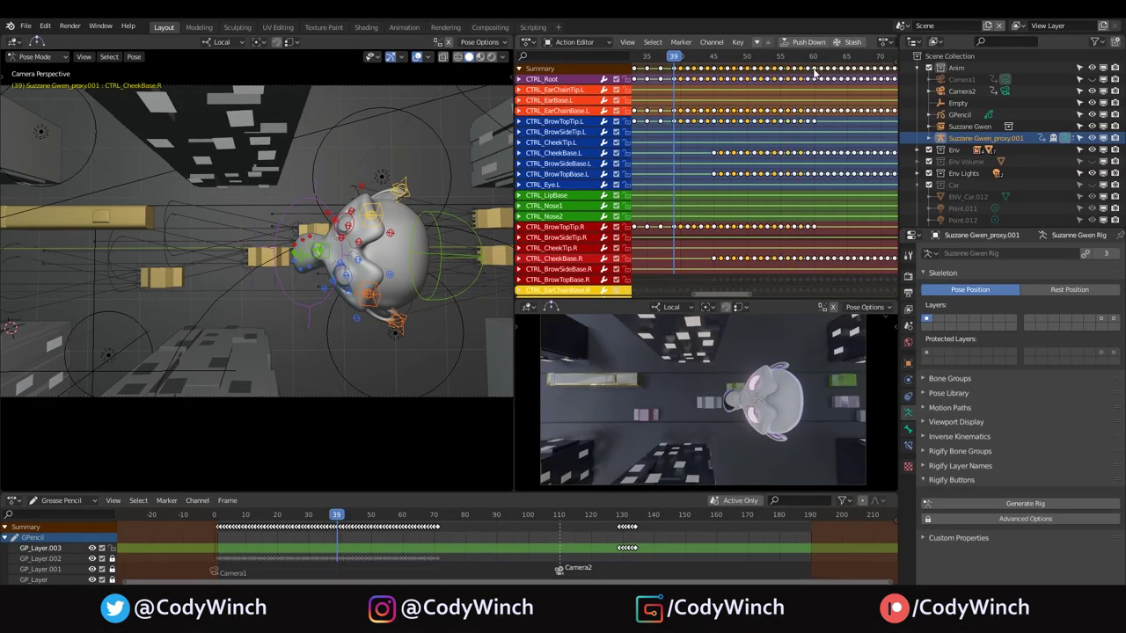
pyautogui.scroll(-3, 792, 79)
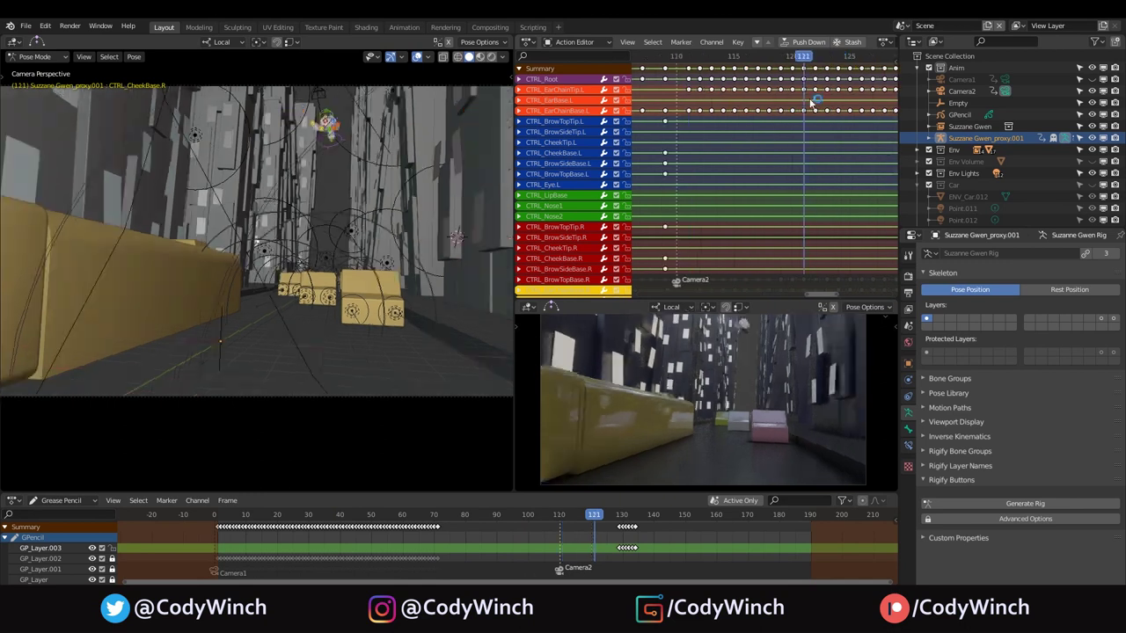
pyautogui.scroll(4, 796, 77)
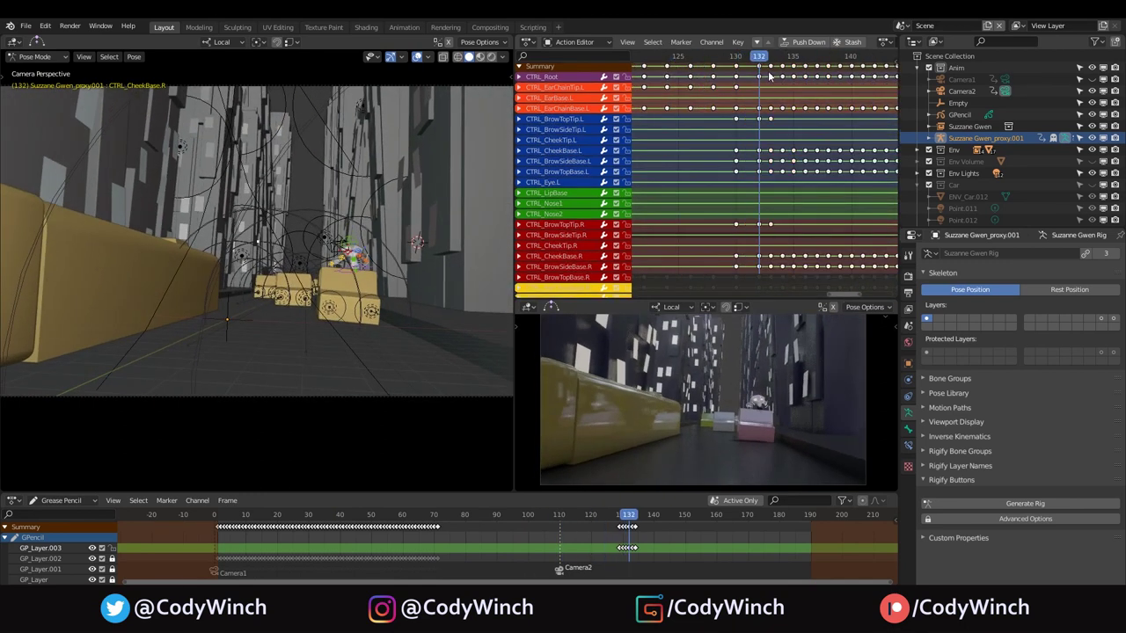
pyautogui.keyDown('ctrl'); pyautogui.hscroll(5, 756, 72); pyautogui.keyUp('ctrl')
pyautogui.scroll(-4, 757, 72)
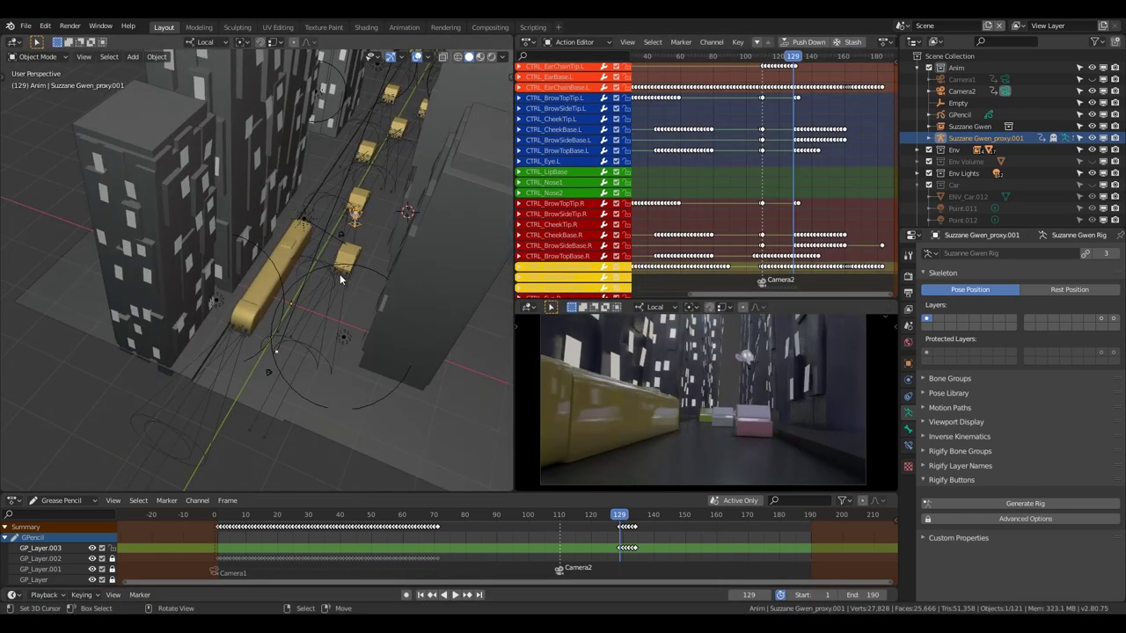
# - Turn off viewport overlays to hide the rig controls, and orbit over the street
pyautogui.click(420, 57)
pyautogui.moveTo(403, 77); pyautogui.dragTo(352, 202, button='middle')
pyautogui.scroll(-3, 771, 152)
pyautogui.scroll(2, 771, 150)
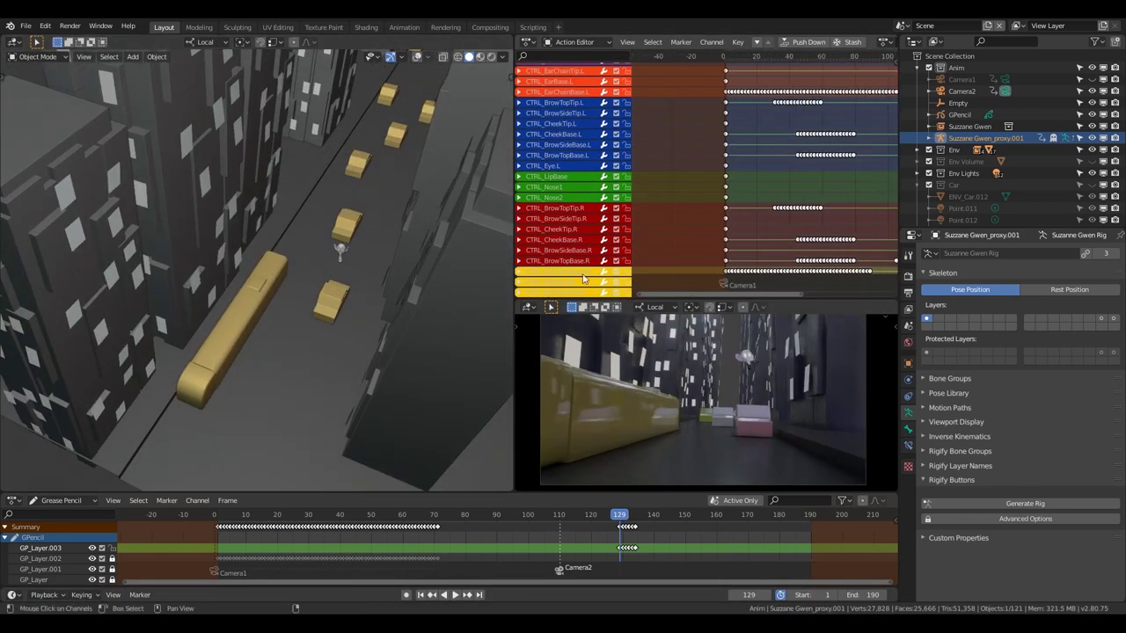
pyautogui.moveTo(352, 231); pyautogui.dragTo(340, 292, button='middle')
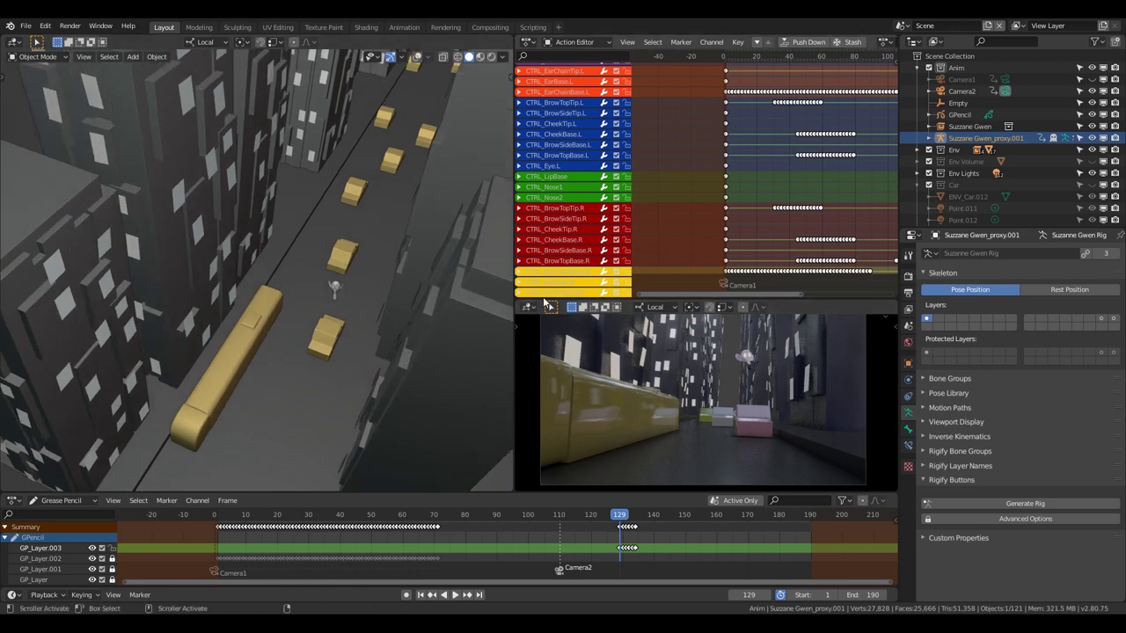
# - Enlarge the Action Editor to show more channels
pyautogui.moveTo(539, 299); pyautogui.dragTo(540, 478)
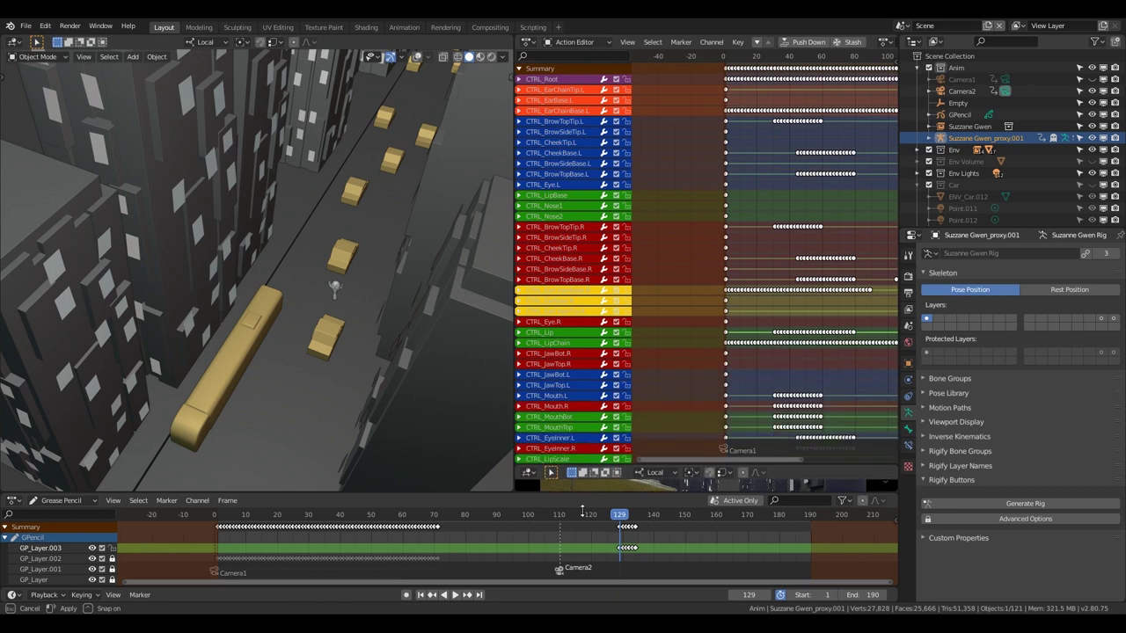
pyautogui.keyDown('ctrl'); pyautogui.scroll(-10, 796, 108); pyautogui.keyUp('ctrl')
pyautogui.keyDown('ctrl'); pyautogui.scroll(10, 796, 109); pyautogui.keyUp('ctrl')
# - Orbit down to street level and play the animation briefly
pyautogui.scroll(2, 796, 108)
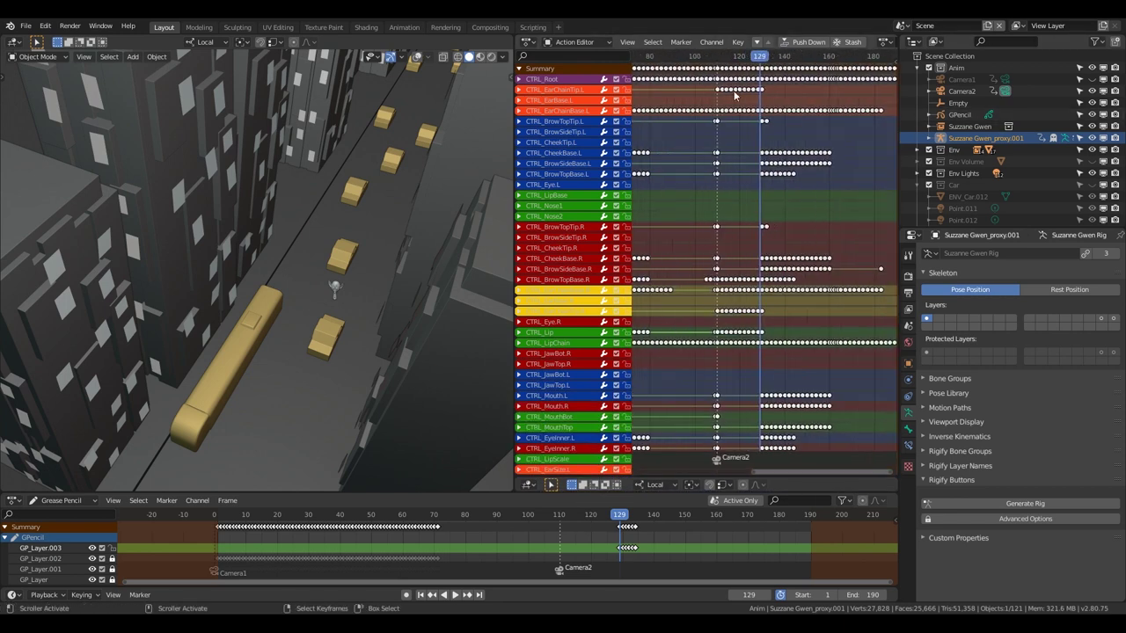
pyautogui.moveTo(290, 378); pyautogui.dragTo(345, 260, button='middle')
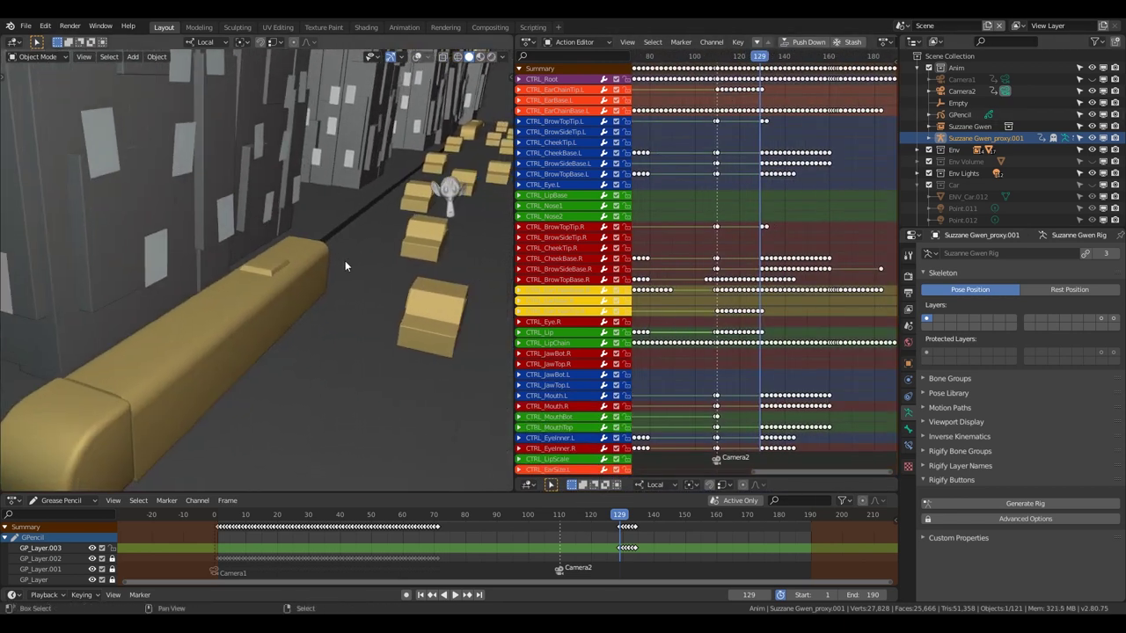
pyautogui.press('space')
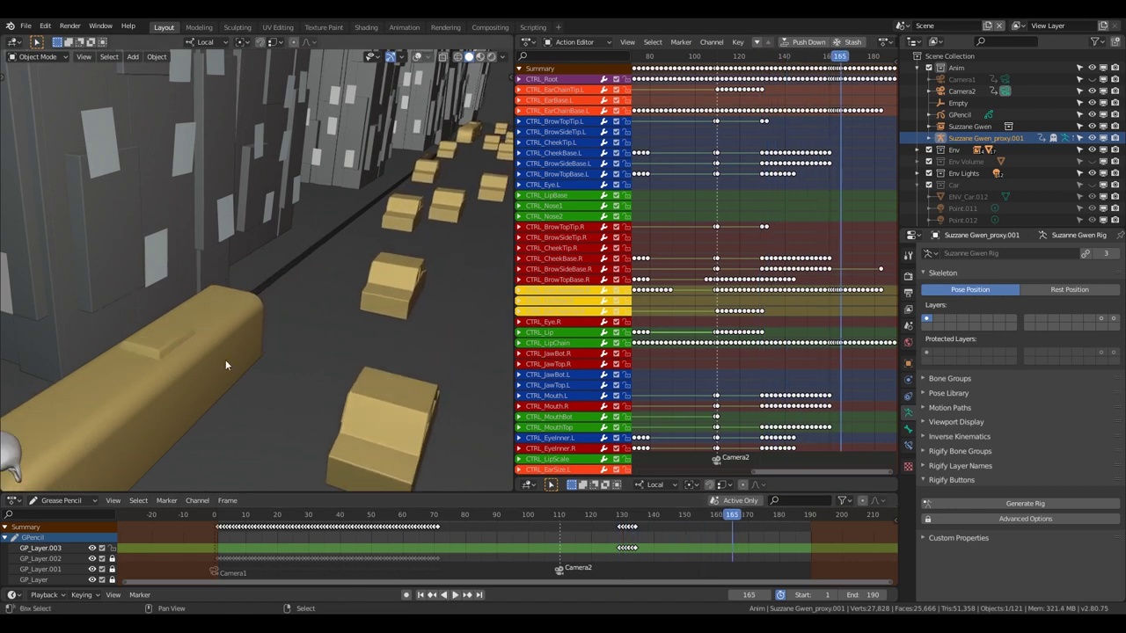
pyautogui.press('space')
# - Scrub through the shot and step forward to frame 125 from a street-level angle
pyautogui.moveTo(740, 537); pyautogui.dragTo(145, 541)
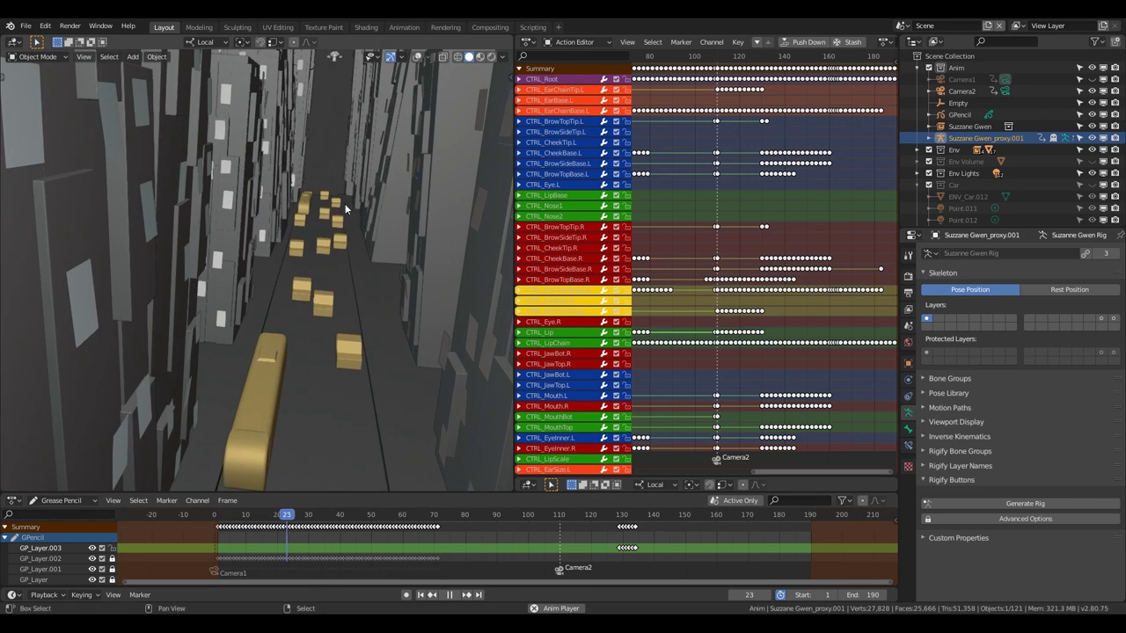
pyautogui.press('space')
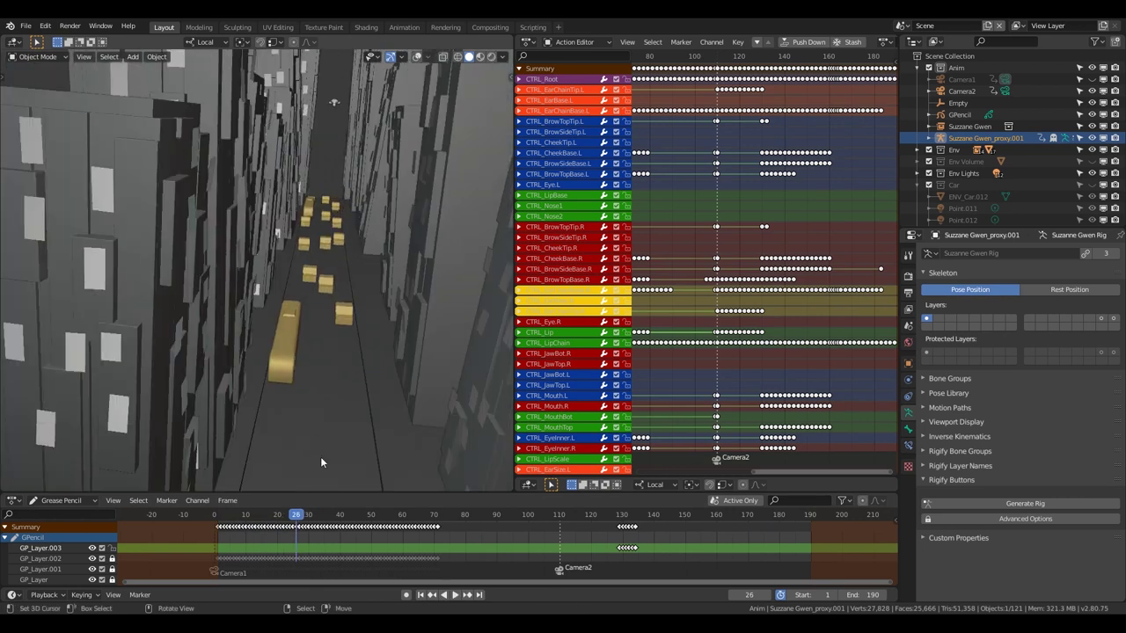
pyautogui.press('space')
pyautogui.moveTo(374, 527); pyautogui.dragTo(589, 535)
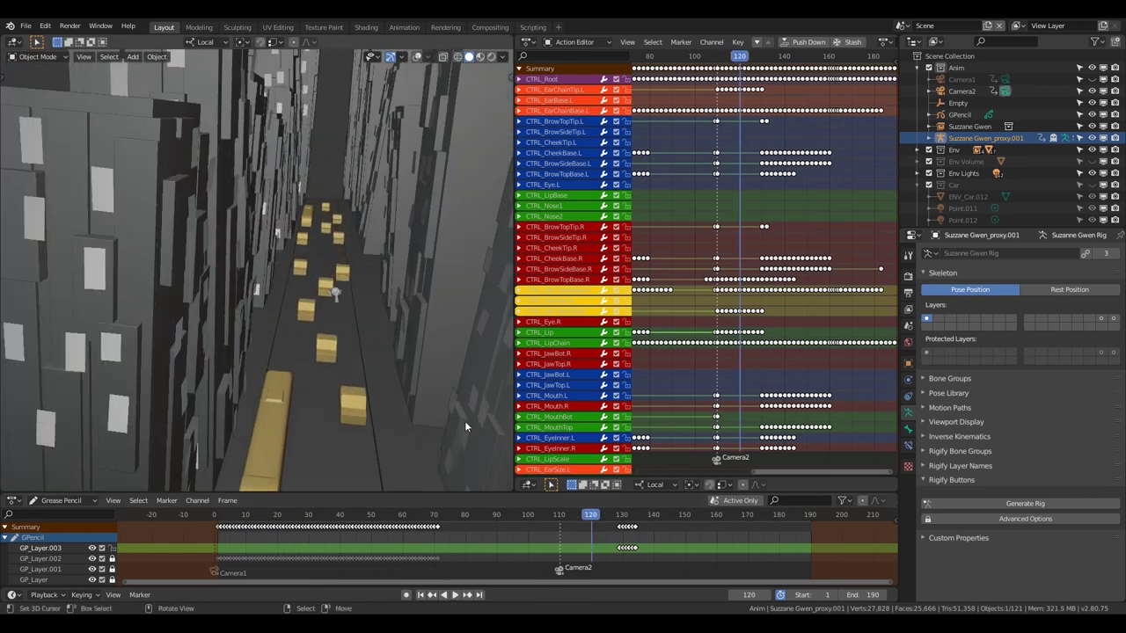
pyautogui.moveTo(464, 420); pyautogui.dragTo(268, 301, button='middle')
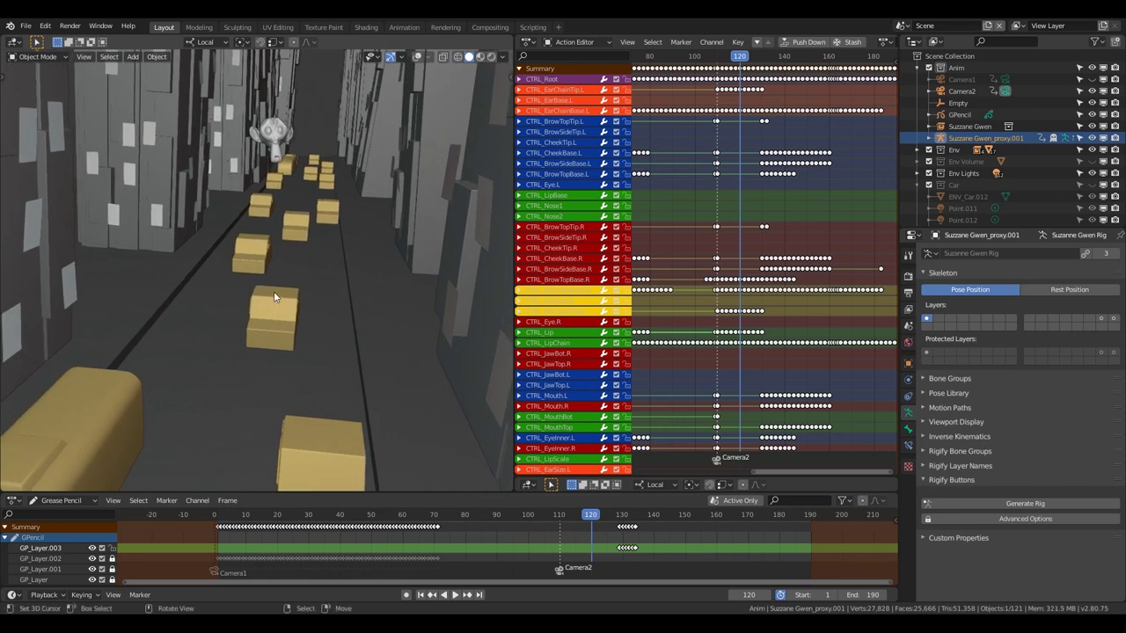
pyautogui.press('Right')
pyautogui.press('Right')
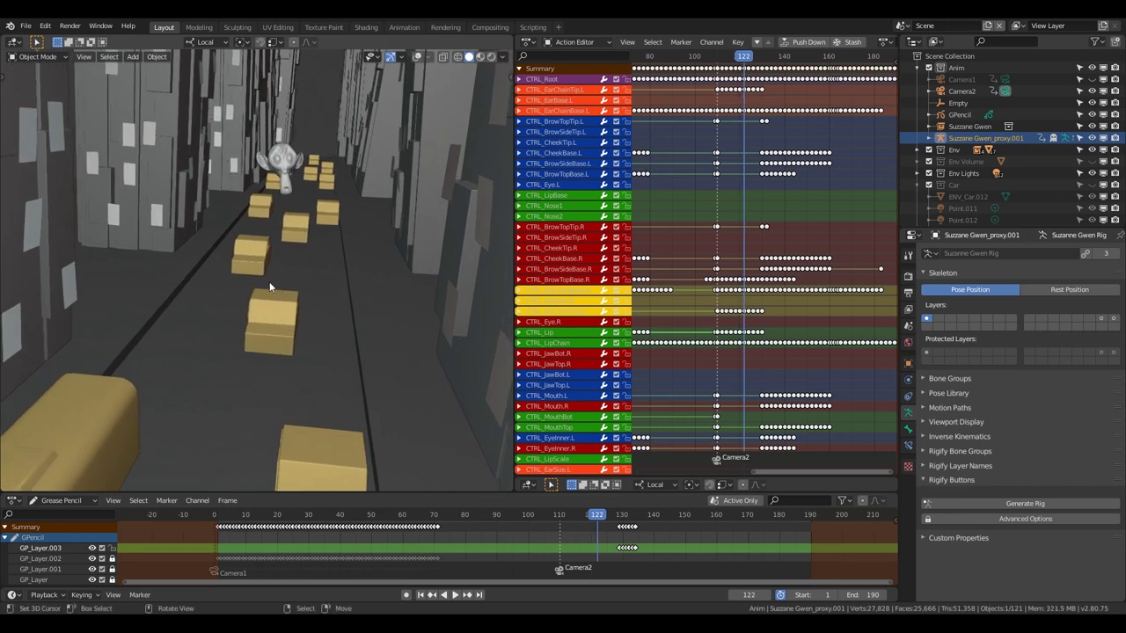
pyautogui.press('Right')
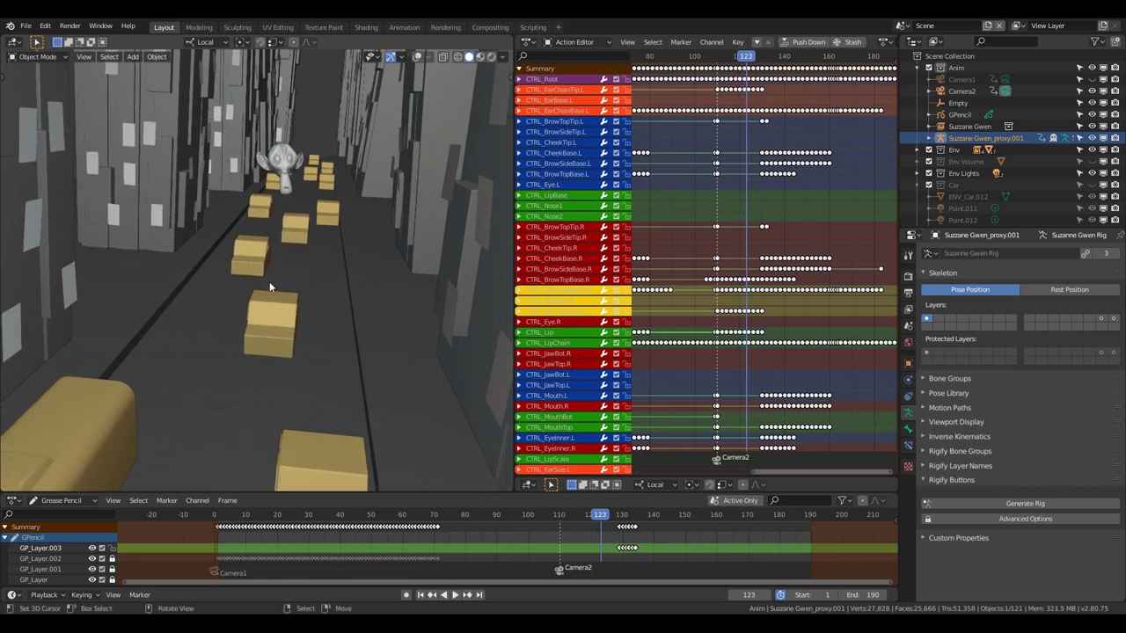
pyautogui.press('Right')
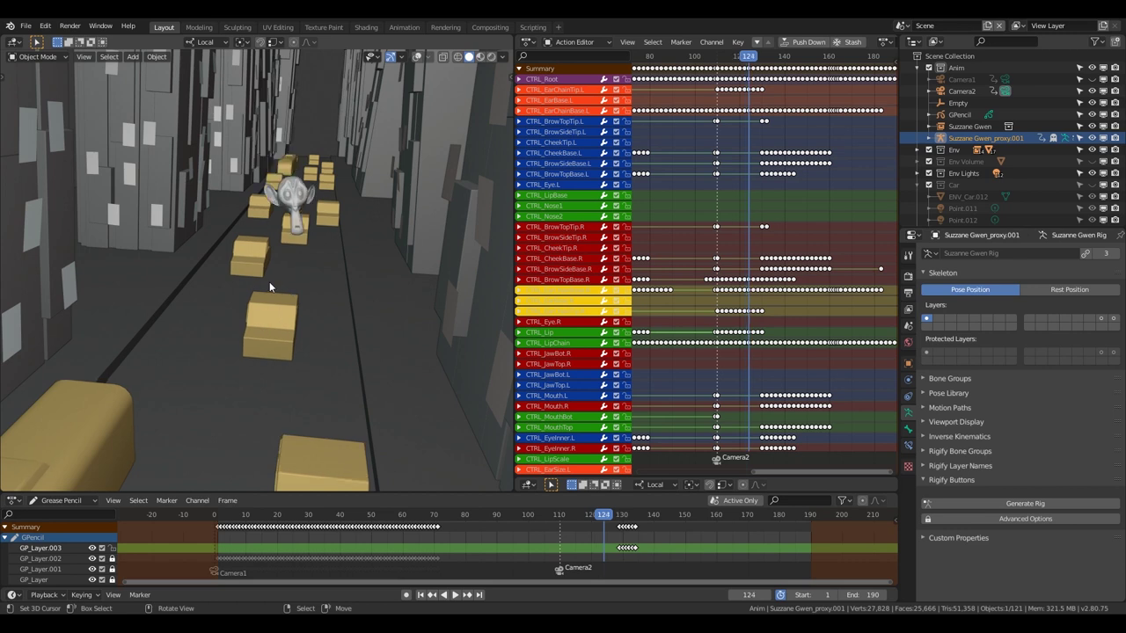
pyautogui.press('Right')
pyautogui.press('Right')
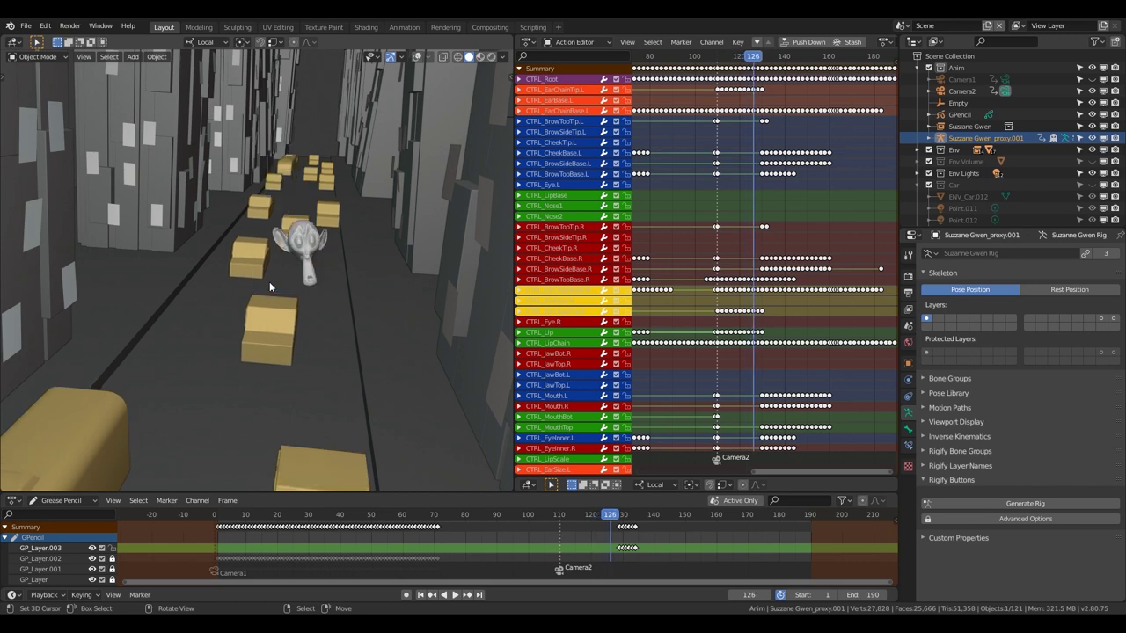
# - View the shot through the scene camera and play it back
pyautogui.press('KP_0')
pyautogui.press('space')
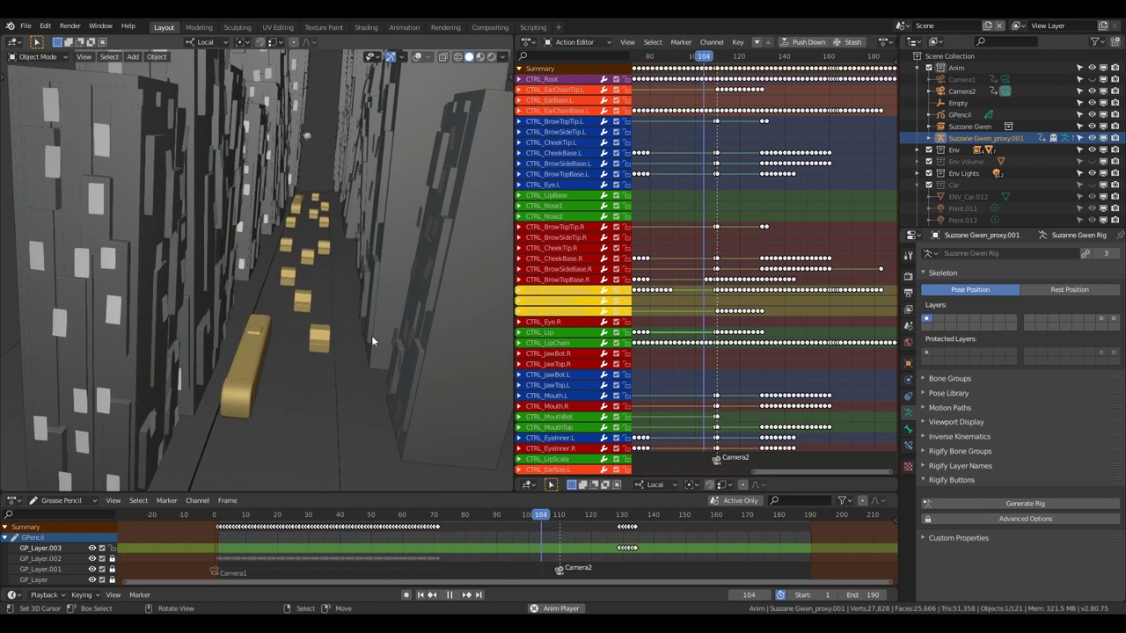
pyautogui.press('space')
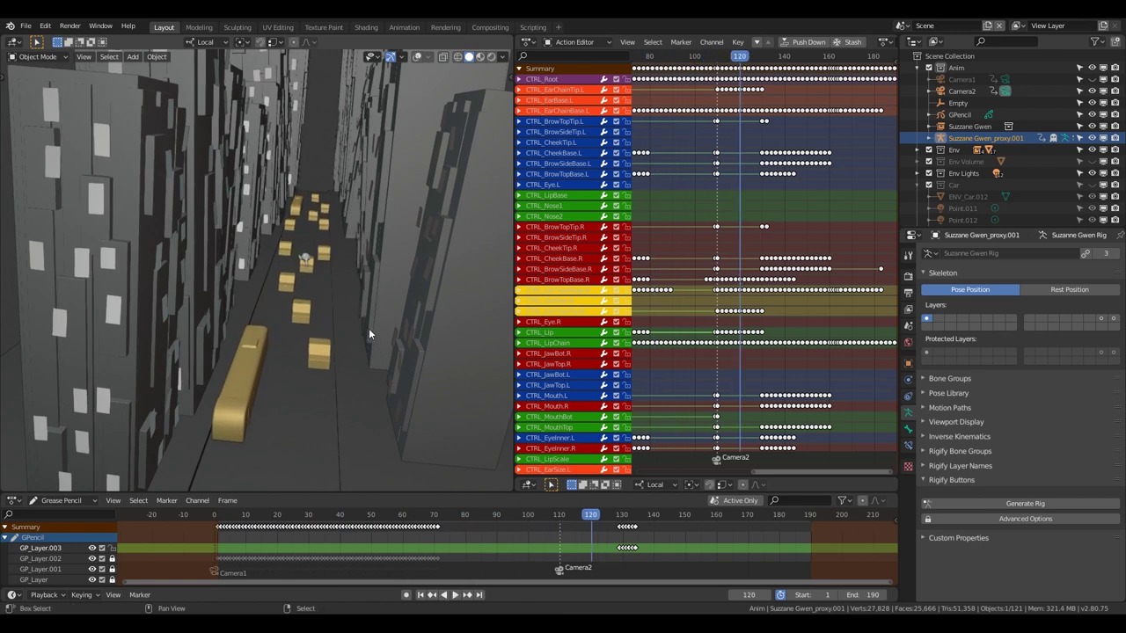
pyautogui.press('KP_0')
pyautogui.press('space')
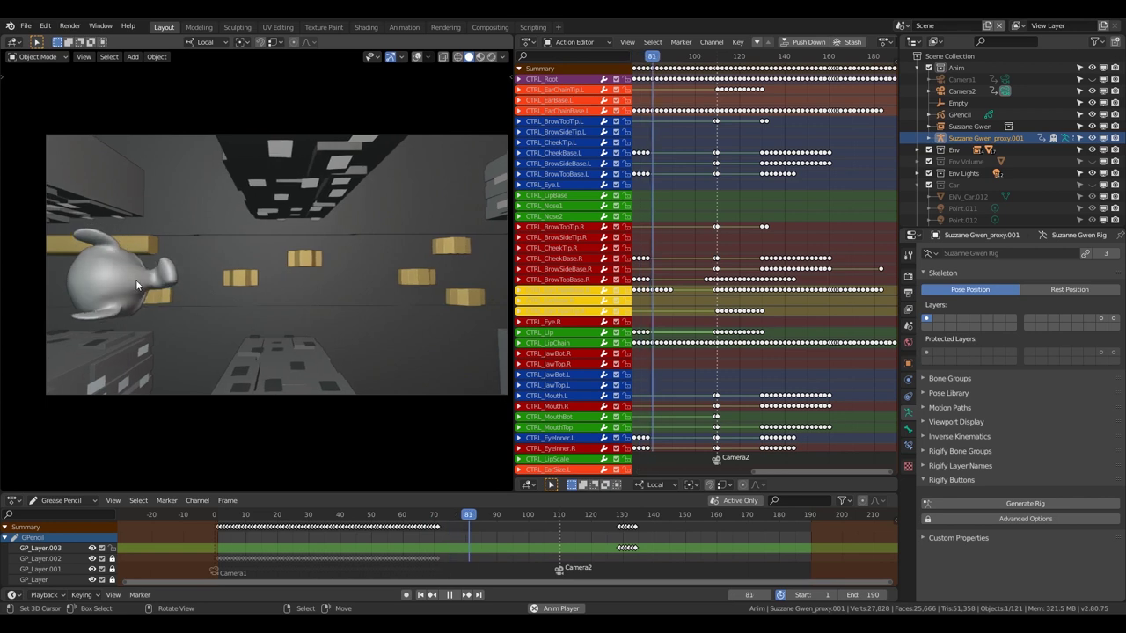
# - While the animation plays, jump near the start, then to frames 34 and 13, and stop
pyautogui.click(220, 515)
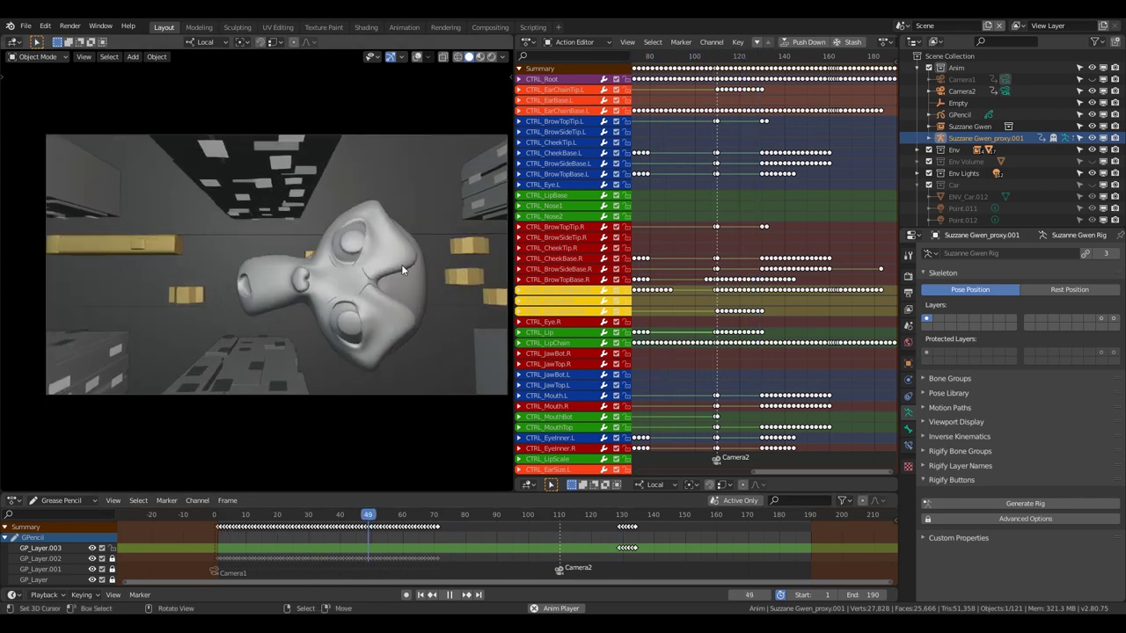
pyautogui.click(321, 530)
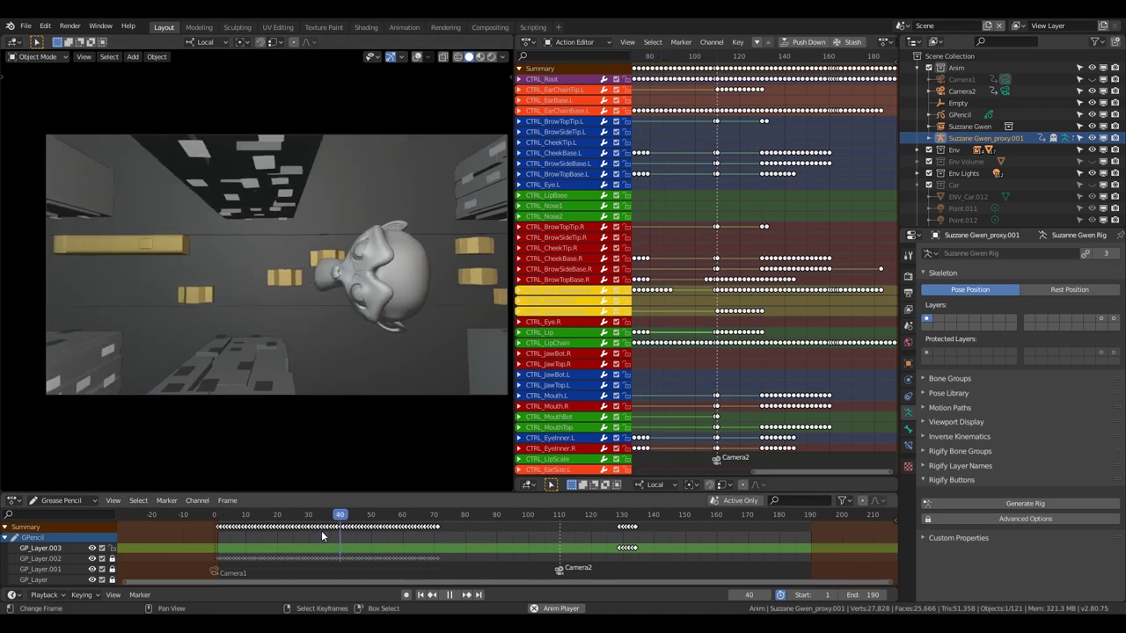
pyautogui.click(252, 532)
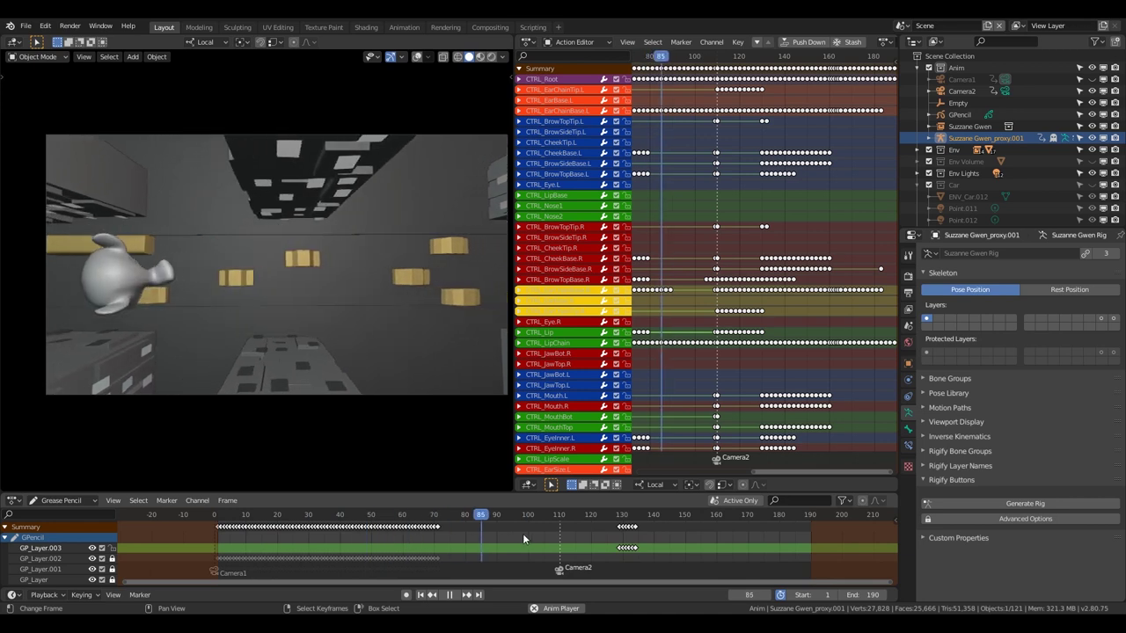
pyautogui.press('space')
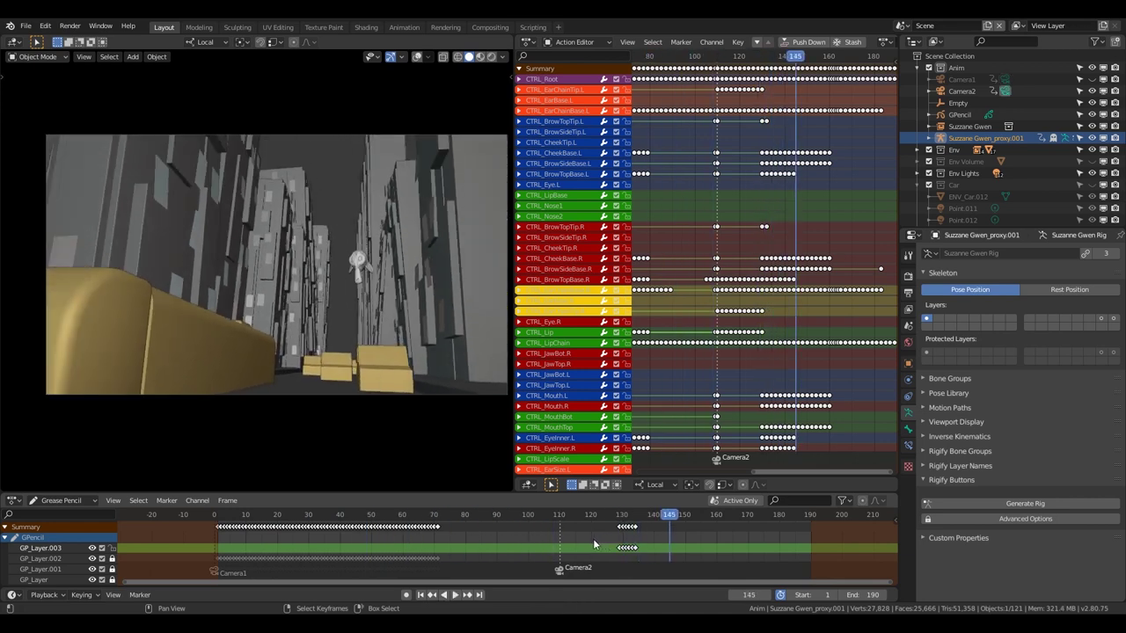
# - Scrub the playhead from frame 145 back to 27, then forward to frame 53
pyautogui.moveTo(592, 539); pyautogui.dragTo(322, 539)
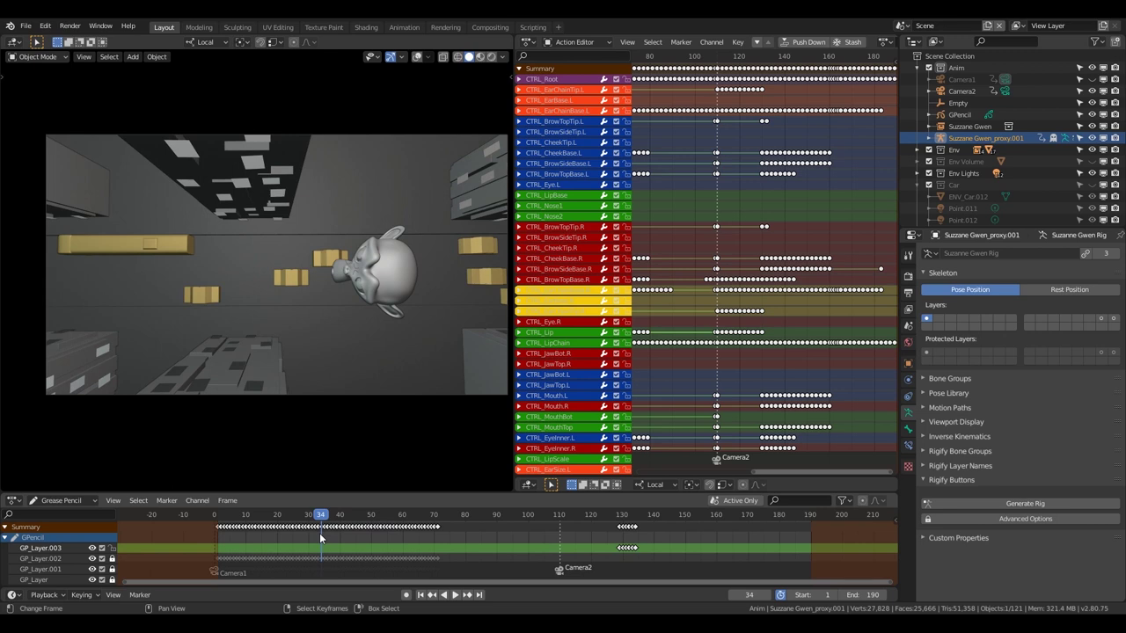
pyautogui.moveTo(319, 532); pyautogui.dragTo(380, 538)
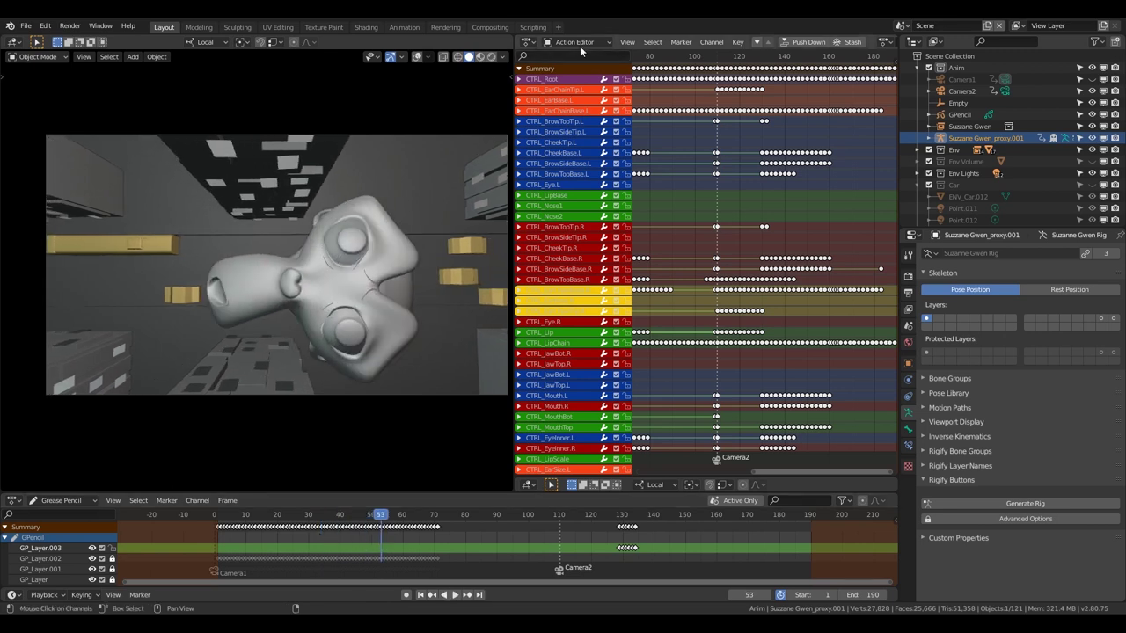
pyautogui.click(527, 42)
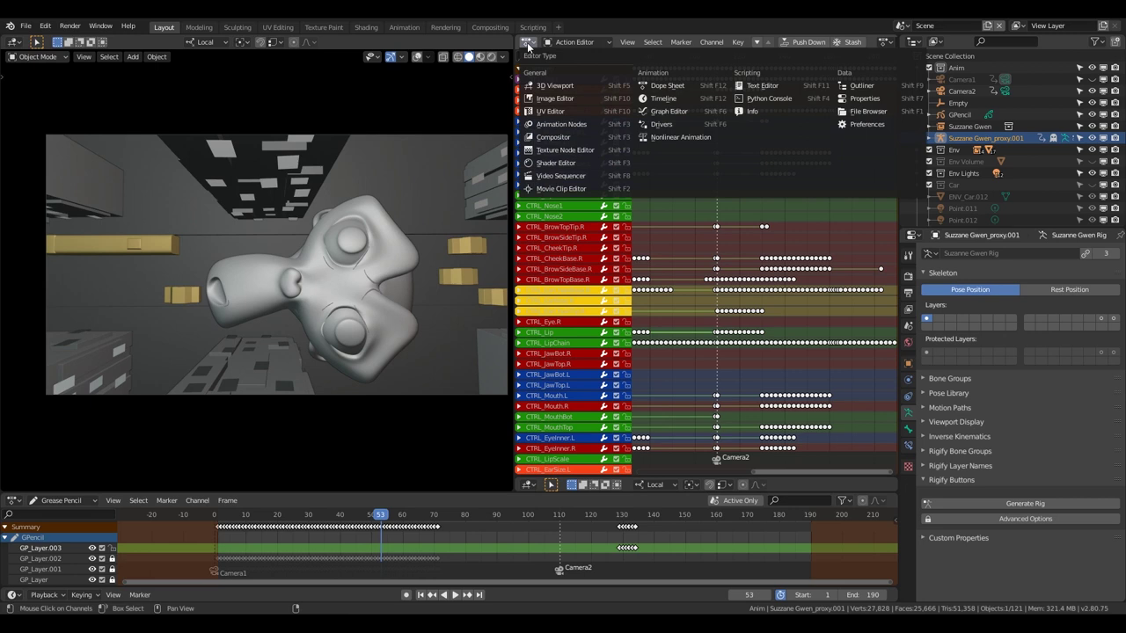
# - Stop playback and switch to the Clip scene holding the reference movie clip
pyautogui.click(574, 42)
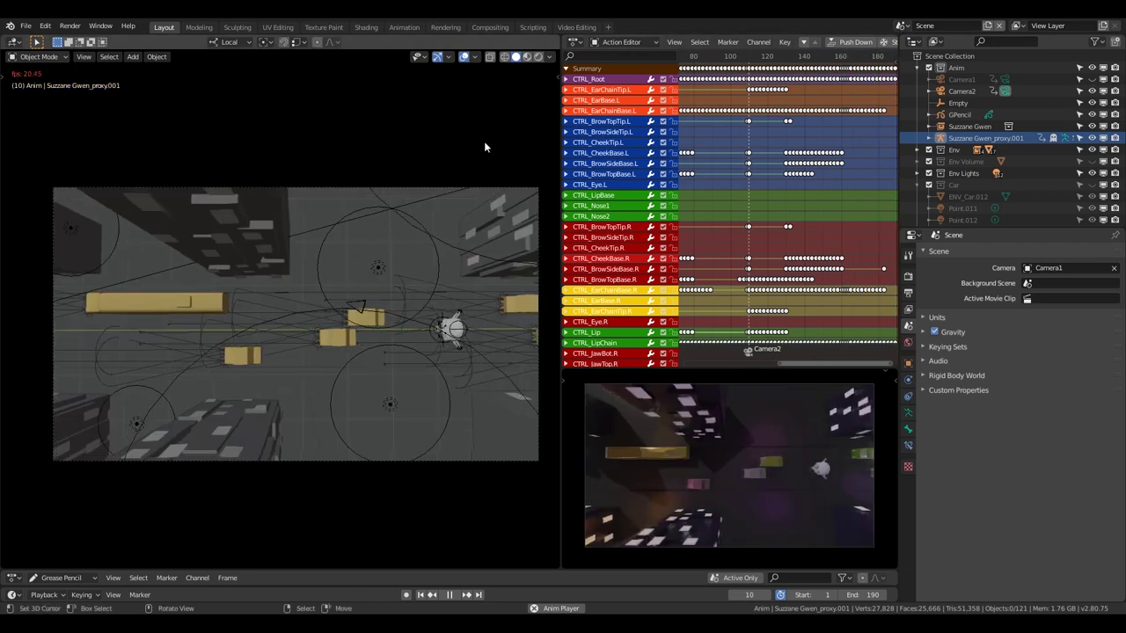
pyautogui.press('space')
pyautogui.click(900, 25)
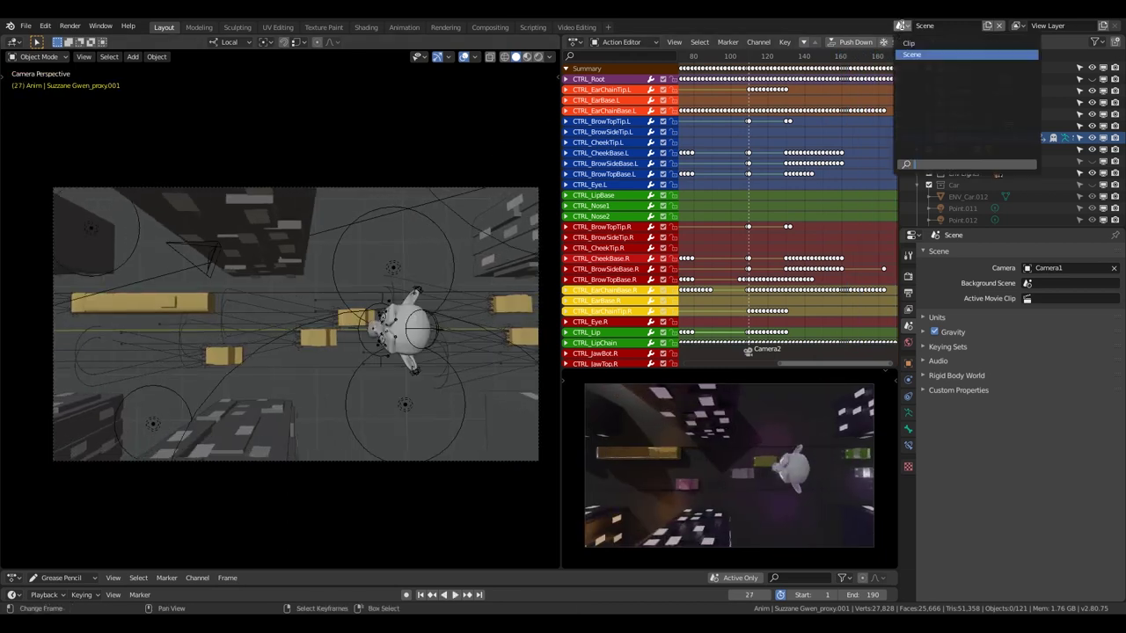
pyautogui.click(910, 43)
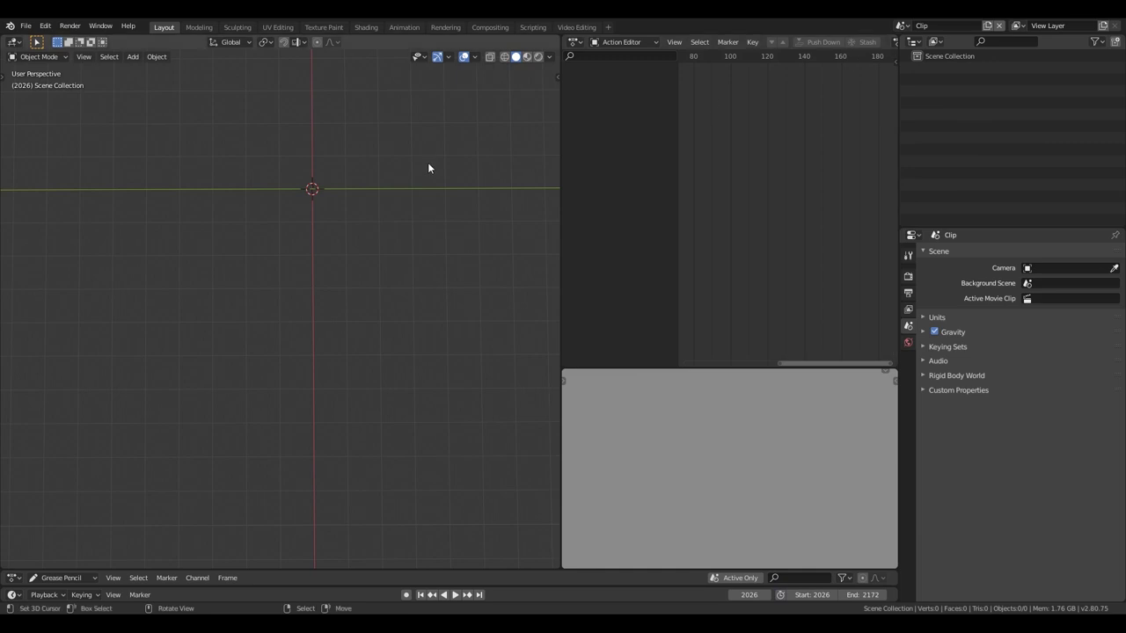
pyautogui.click(563, 26)
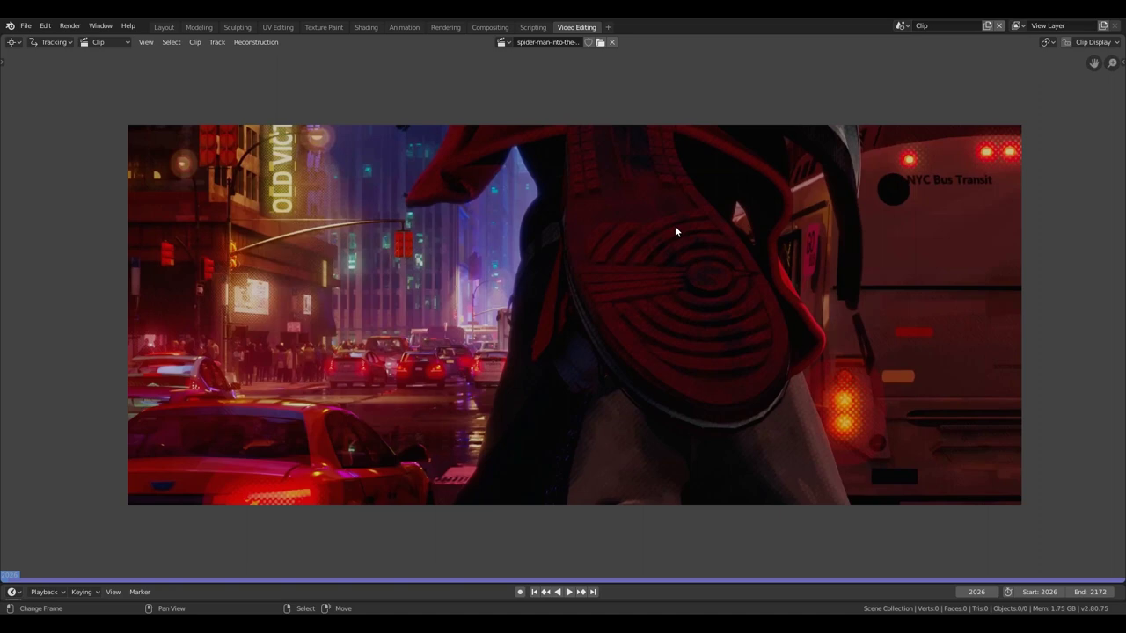
# - Play the reference clip briefly, then scrub it back to around frame 2066
pyautogui.press('space')
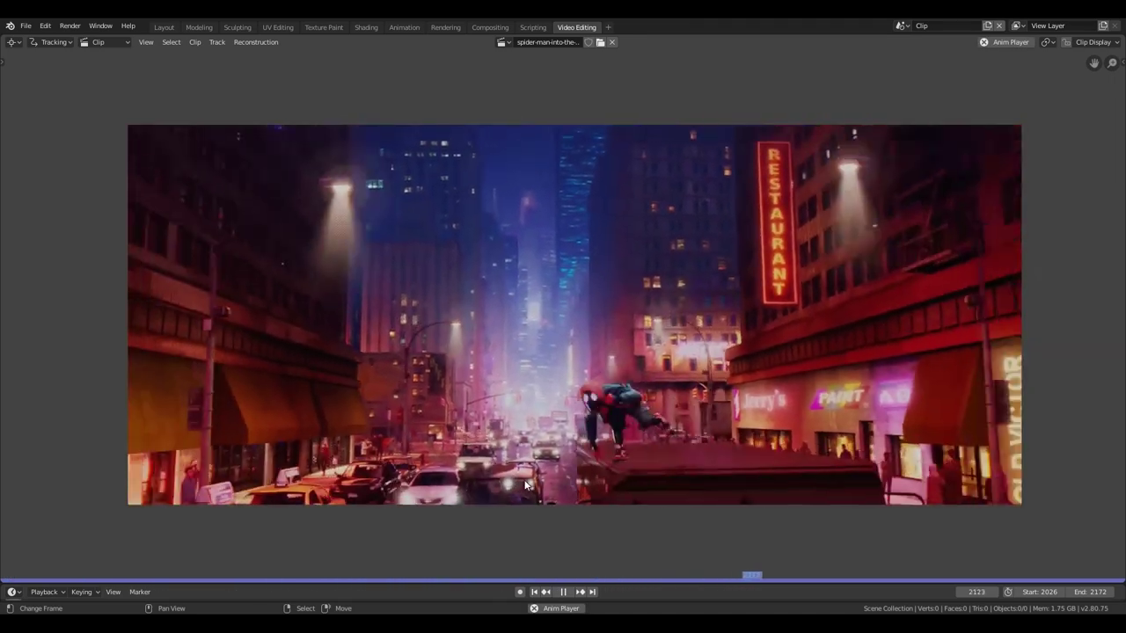
pyautogui.press('space')
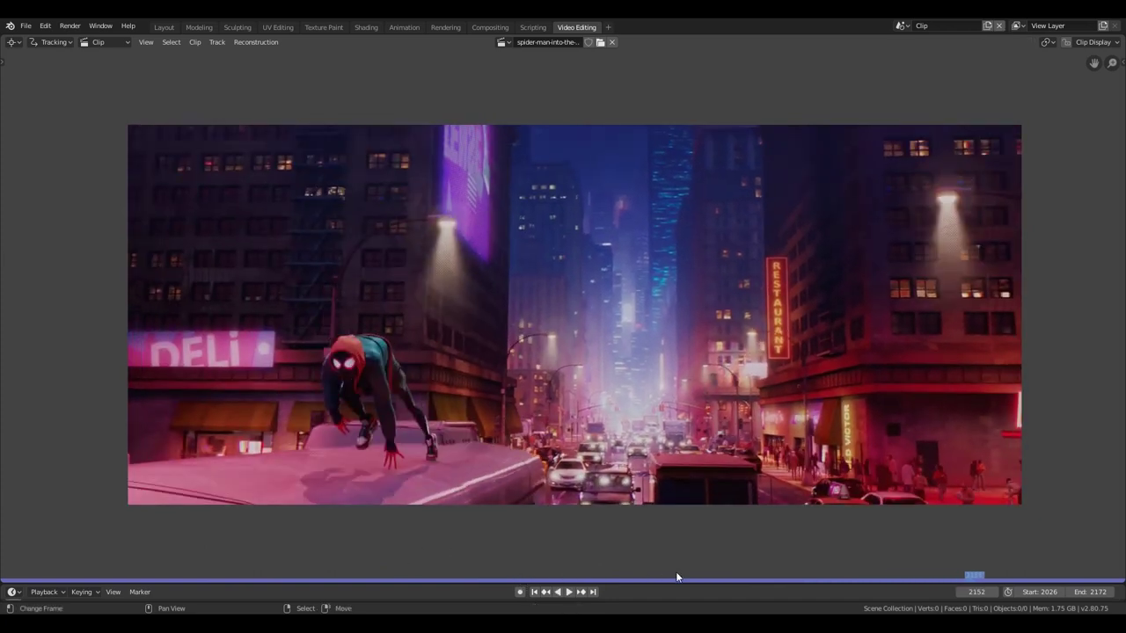
pyautogui.moveTo(729, 579); pyautogui.dragTo(178, 569)
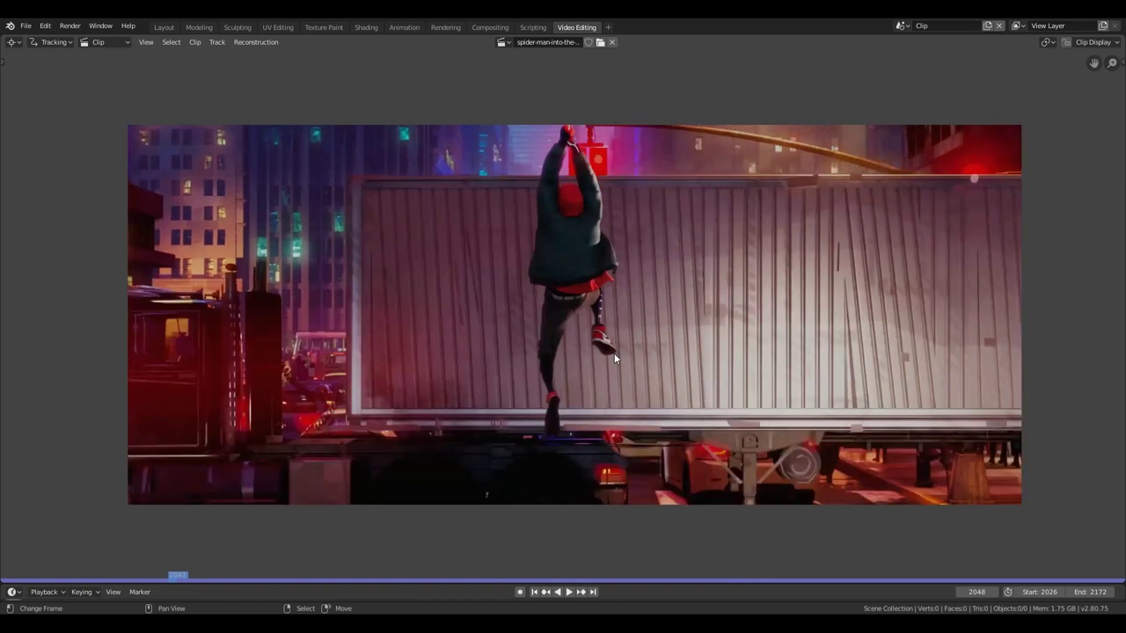
# - Step the clip frame by frame between 2047 and 2048 to compare the truck-trailer poses
pyautogui.press('Right')
pyautogui.press('Left')
pyautogui.press('Left')
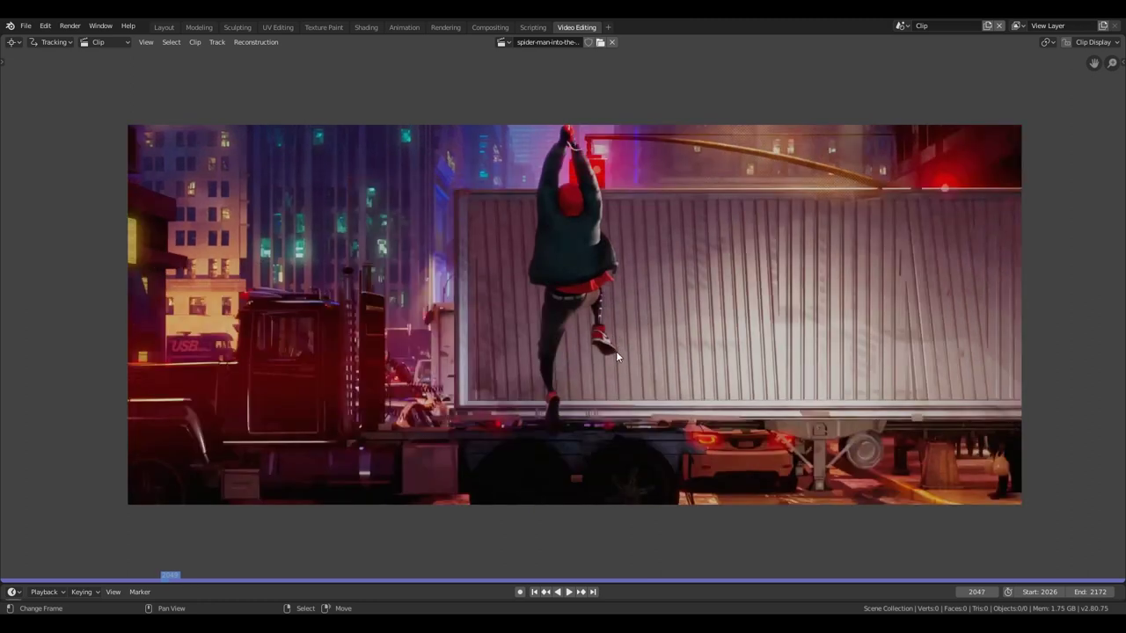
pyautogui.press('Right')
pyautogui.press('Left')
pyautogui.press('Right')
pyautogui.press('Left')
pyautogui.press('Right')
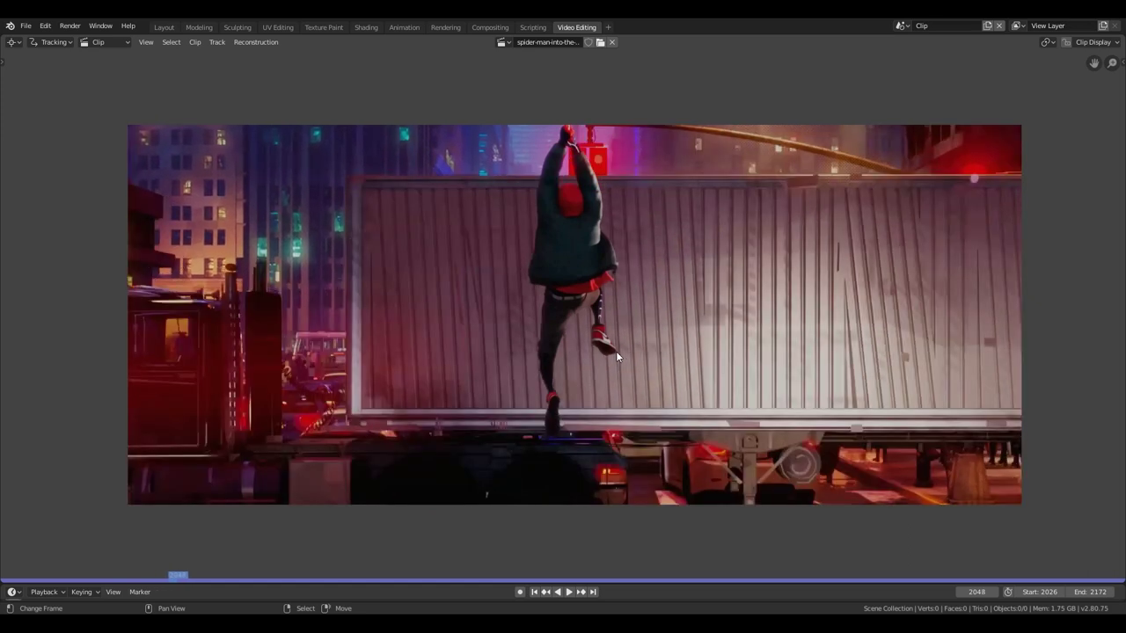
pyautogui.press('Left')
pyautogui.press('Right')
pyautogui.press('Left')
pyautogui.press('Right')
pyautogui.press('Right')
pyautogui.press('Left')
pyautogui.press('Left')
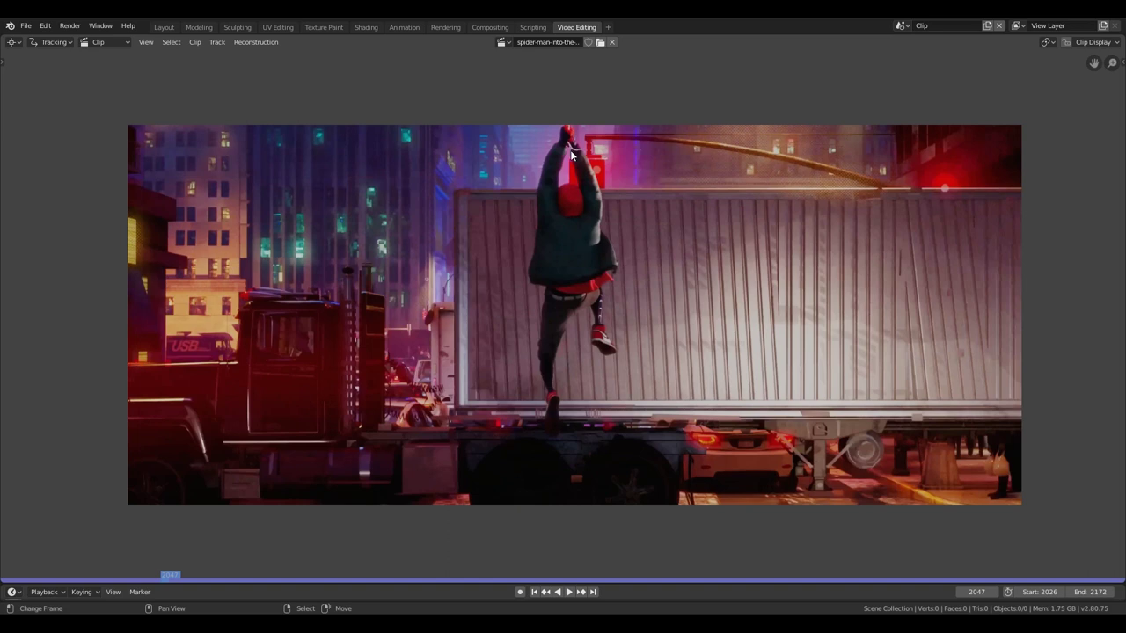
# - Step the reference clip forward frame by frame from 2048 to about 2055
pyautogui.press('Right')
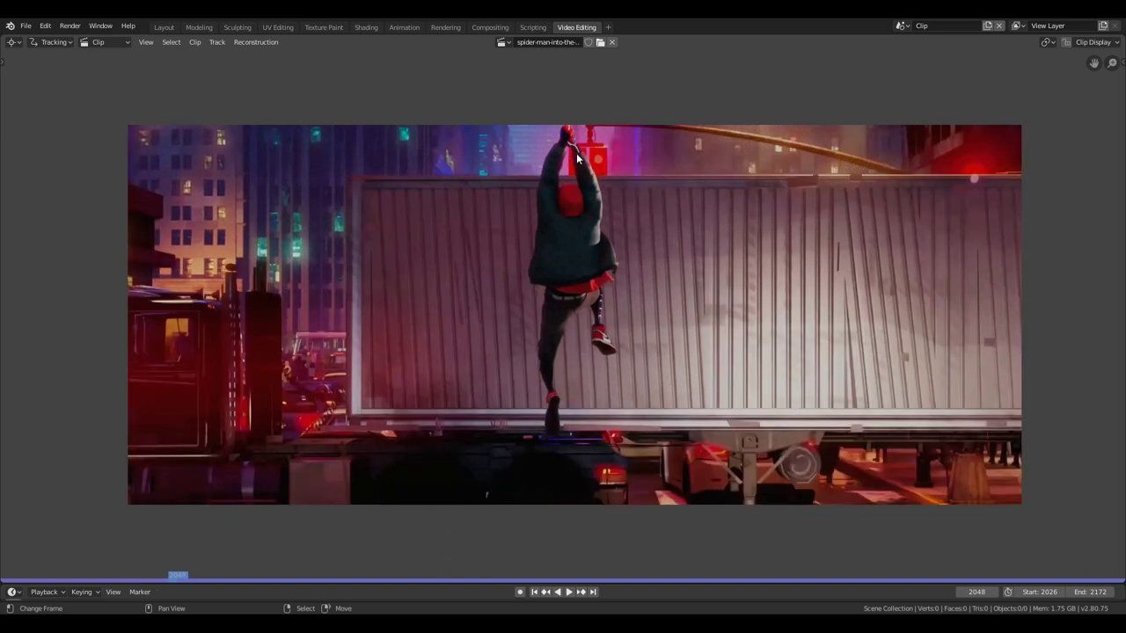
pyautogui.press('Right')
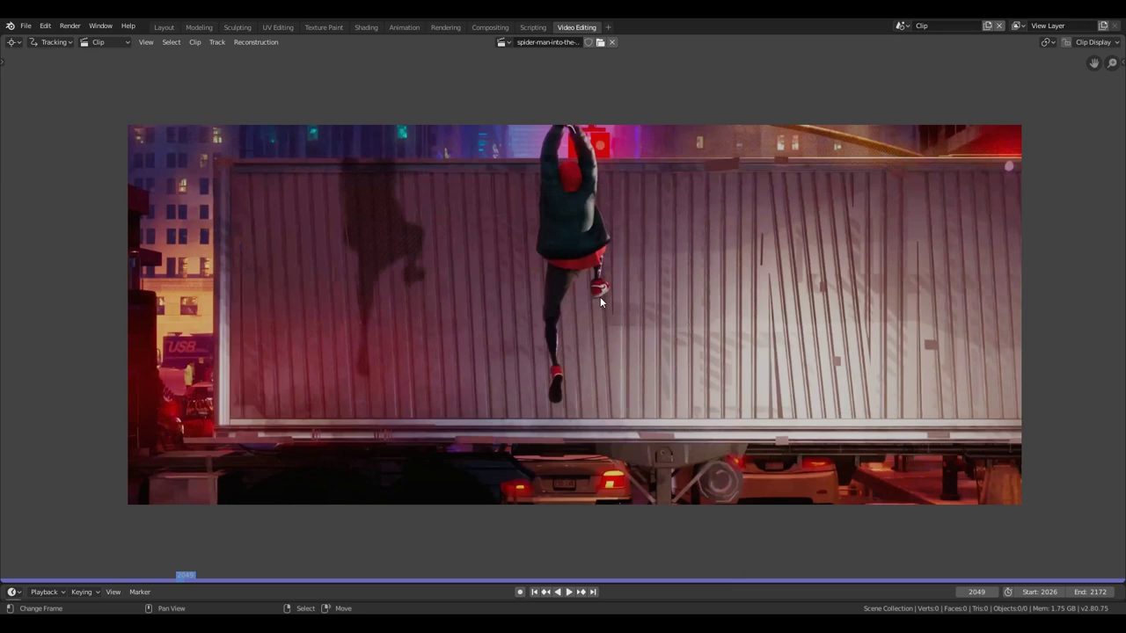
pyautogui.press('Right')
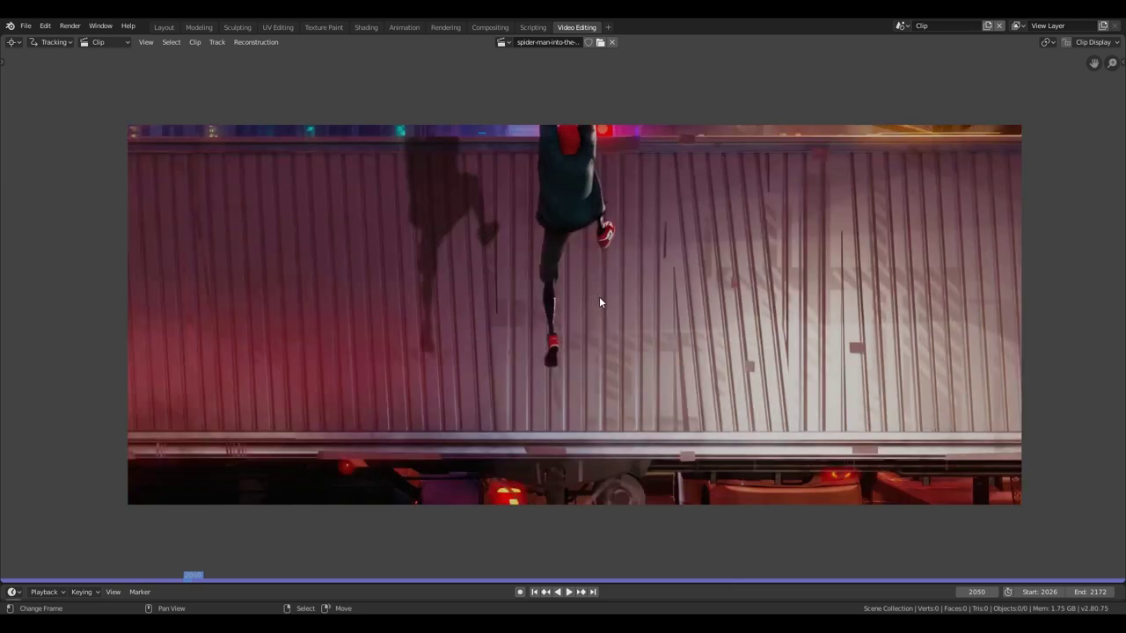
pyautogui.press('Right')
pyautogui.press('Right')
pyautogui.press('Right')
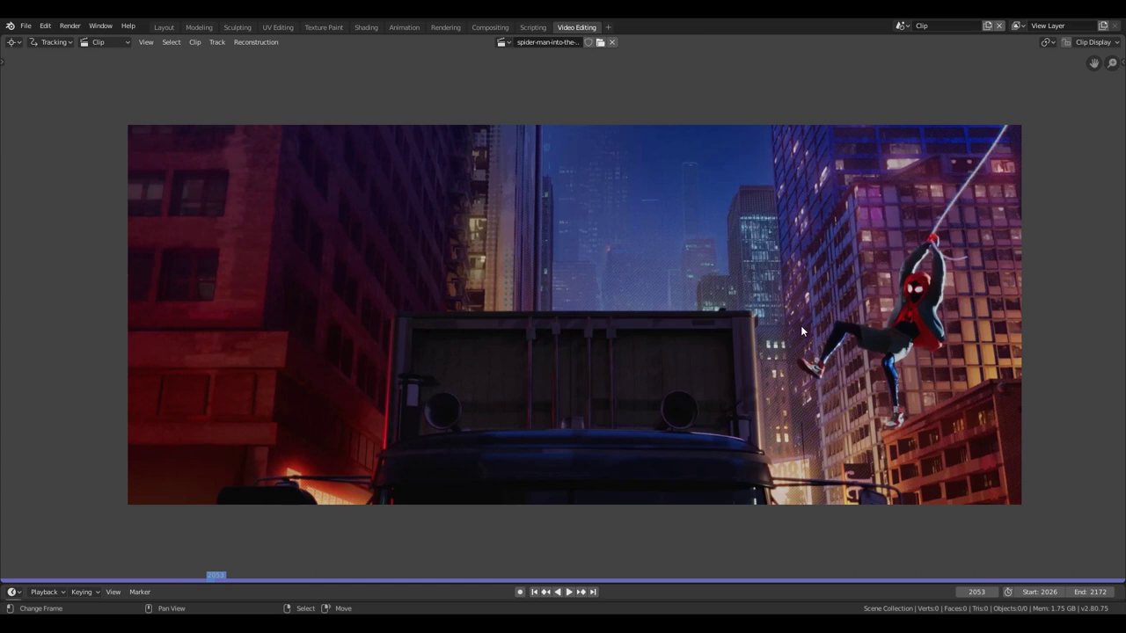
pyautogui.press('Right')
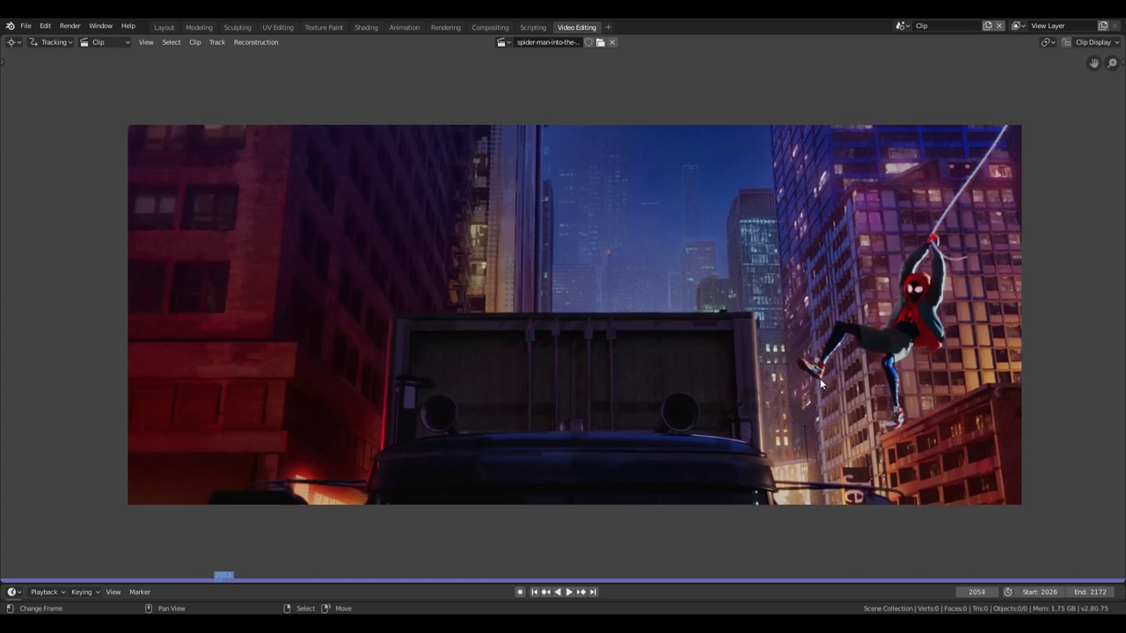
pyautogui.press('Left')
pyautogui.press('Left')
pyautogui.press('Right')
pyautogui.press('Right')
pyautogui.press('Right')
# - Advance through the swing to frame 2091, flip against 2090, and play from 2090
pyautogui.press('Right')
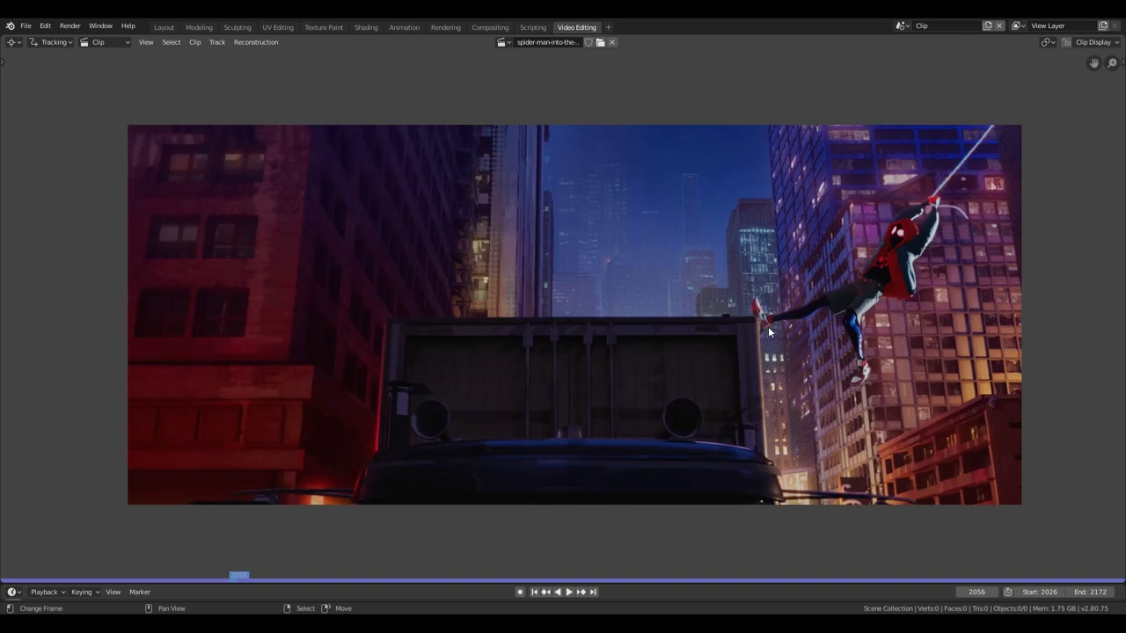
pyautogui.press('Left')
pyautogui.press('Right')
pyautogui.press('Right')
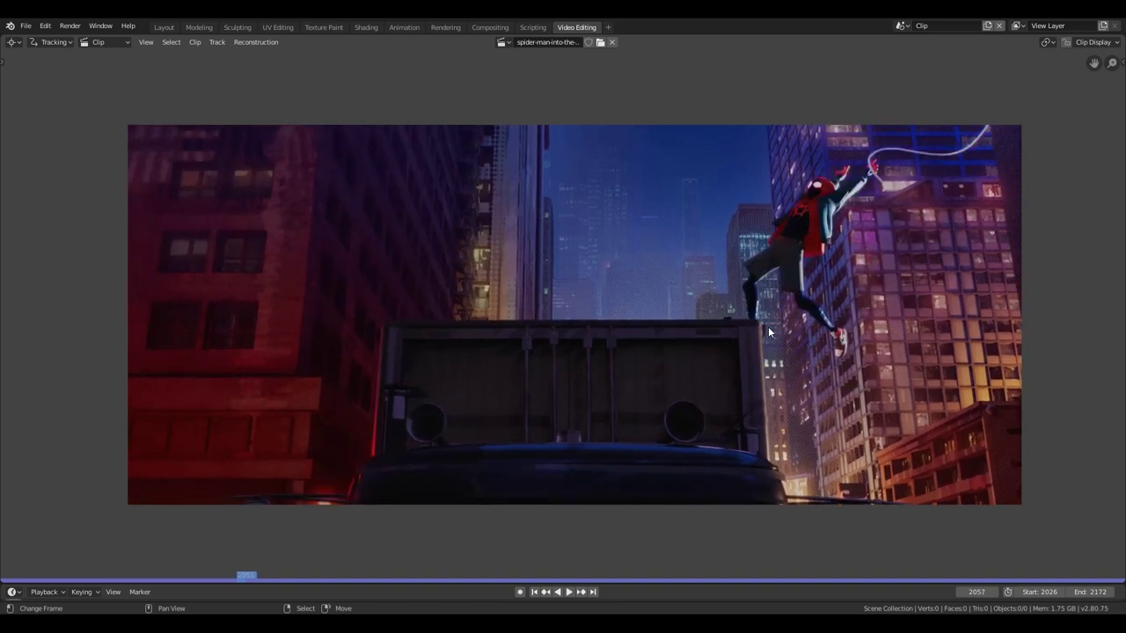
pyautogui.press('Right')
pyautogui.press('Right')
pyautogui.press('Right')
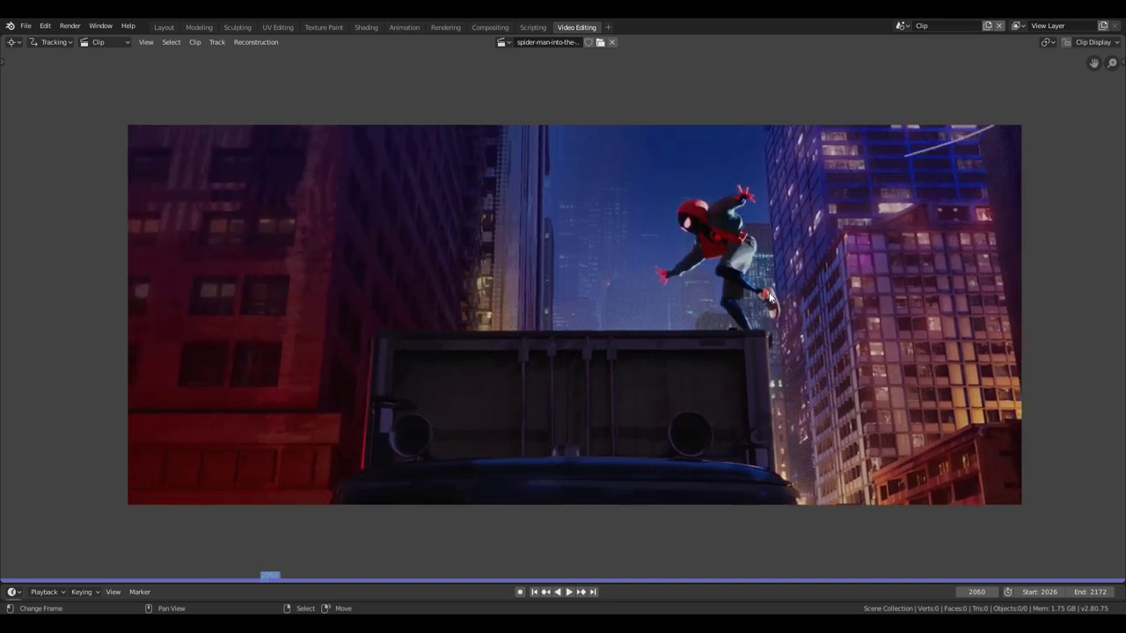
pyautogui.press('Right')
pyautogui.press('Right')
pyautogui.press('Right')
pyautogui.press('Right')
pyautogui.press('Right')
pyautogui.press('Right')
pyautogui.press('Right')
pyautogui.press('Right')
pyautogui.press('Right')
pyautogui.press('Right')
pyautogui.press('Right')
pyautogui.press('Right')
pyautogui.press('Right')
pyautogui.press('Right')
pyautogui.press('Right')
pyautogui.press('Right')
pyautogui.press('Right')
pyautogui.press('Right')
pyautogui.press('Right')
pyautogui.press('Right')
pyautogui.press('Right')
pyautogui.press('Right')
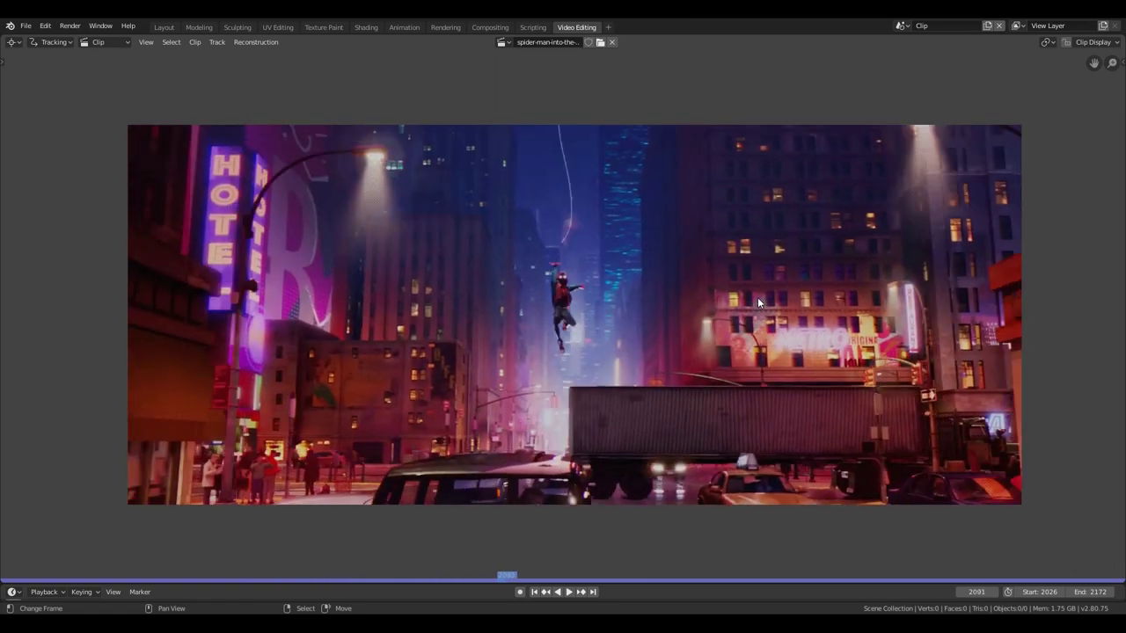
pyautogui.press('Left')
pyautogui.press('Right')
pyautogui.press('Left')
pyautogui.press('Right')
pyautogui.press('Left')
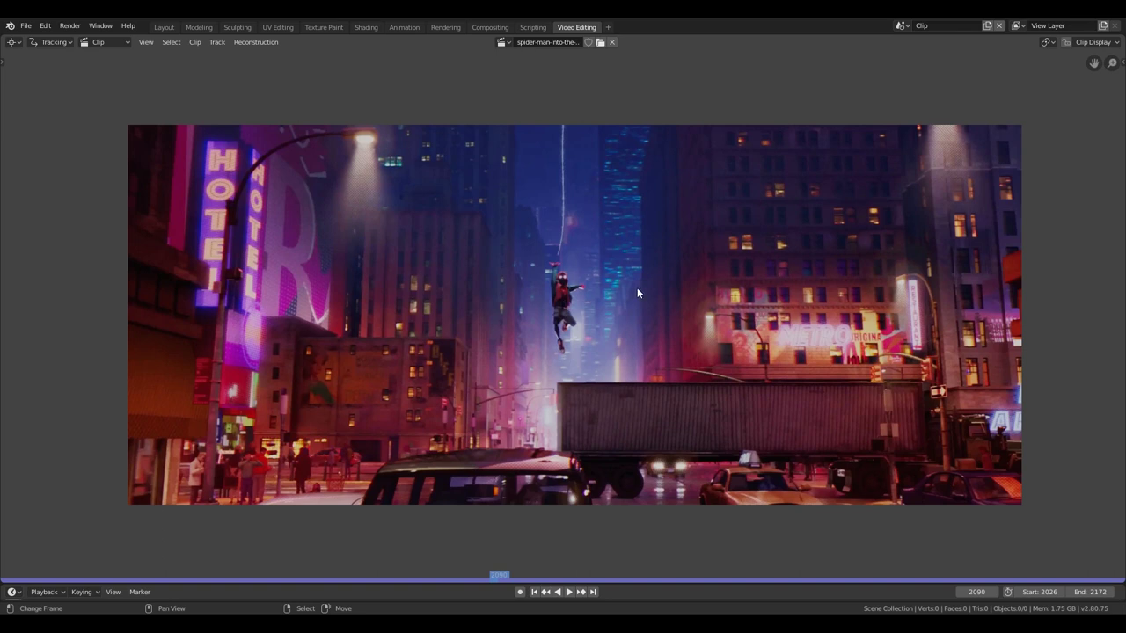
pyautogui.press('space')
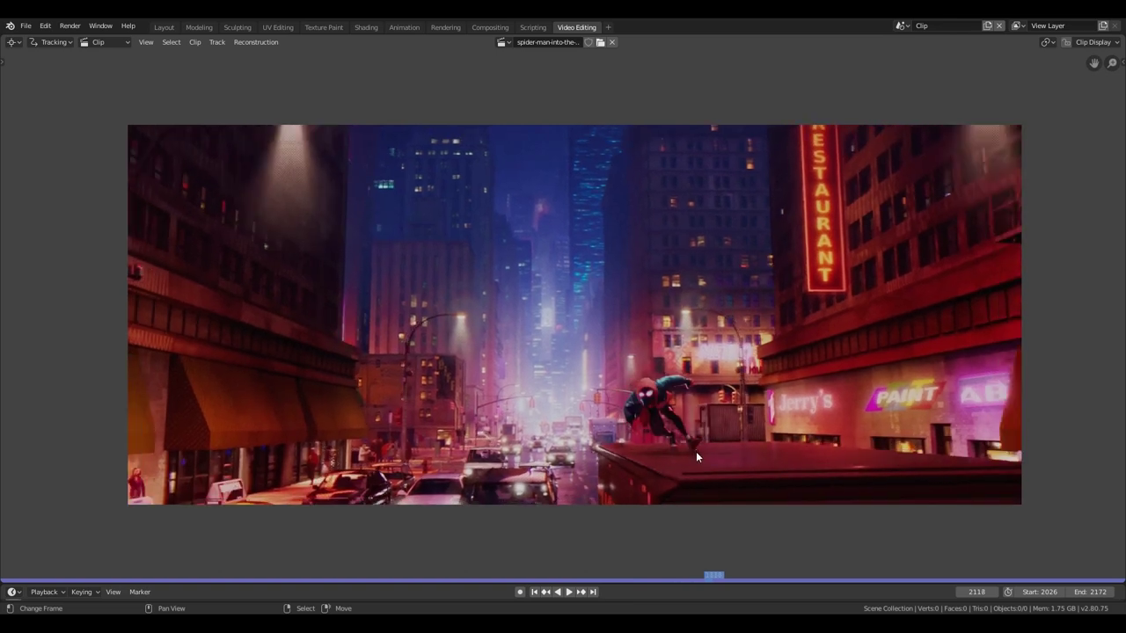
# - Flip between frames 2117–2118 and 2119–2120 to study the landing pose
pyautogui.press('Left')
pyautogui.press('Right')
pyautogui.press('Left')
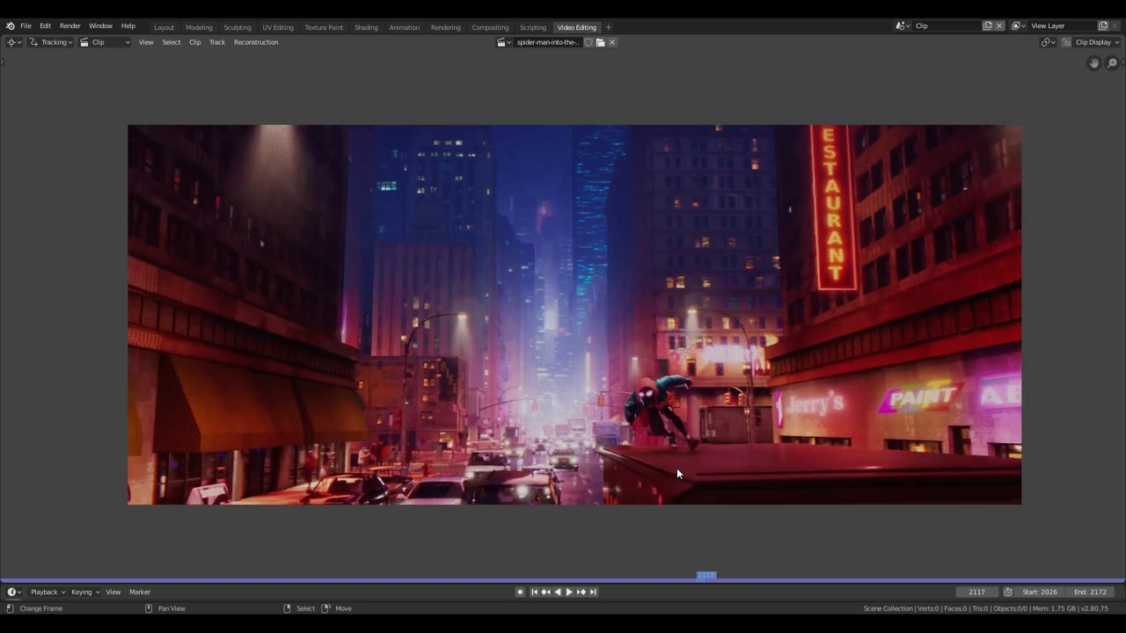
pyautogui.press('Right')
pyautogui.press('Right')
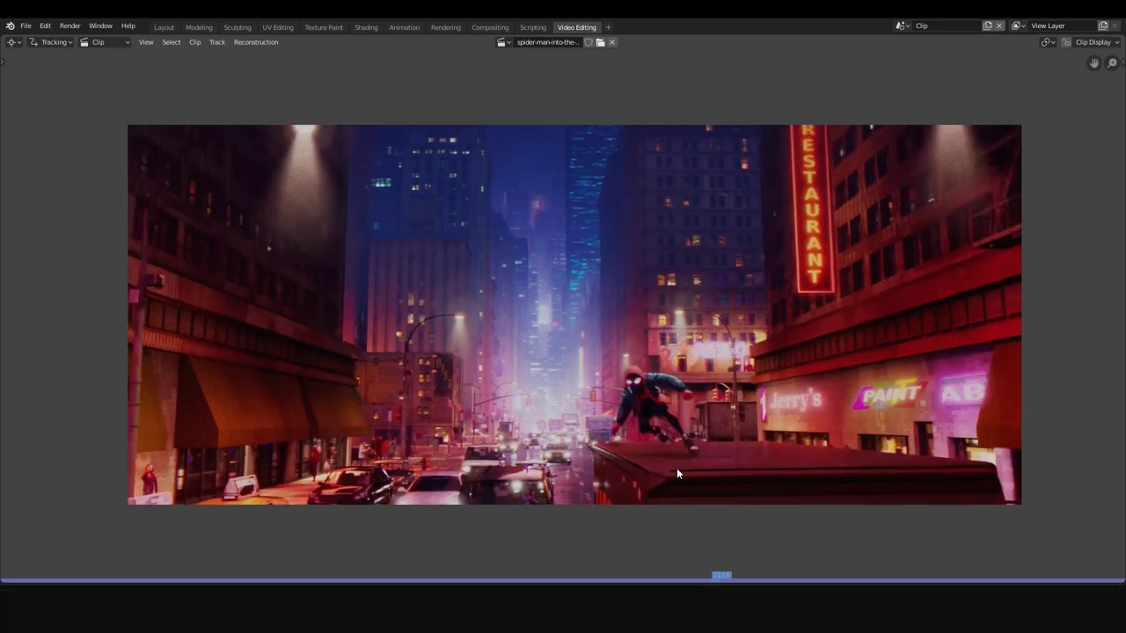
pyautogui.press('Right')
pyautogui.press('Left')
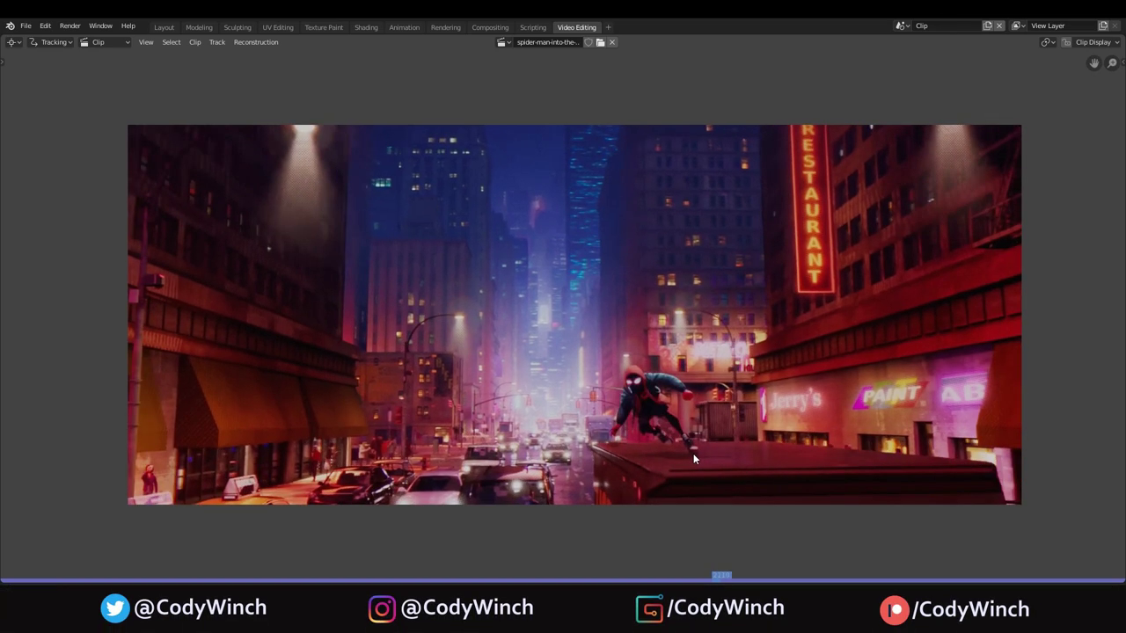
pyautogui.press('Right')
pyautogui.press('Right')
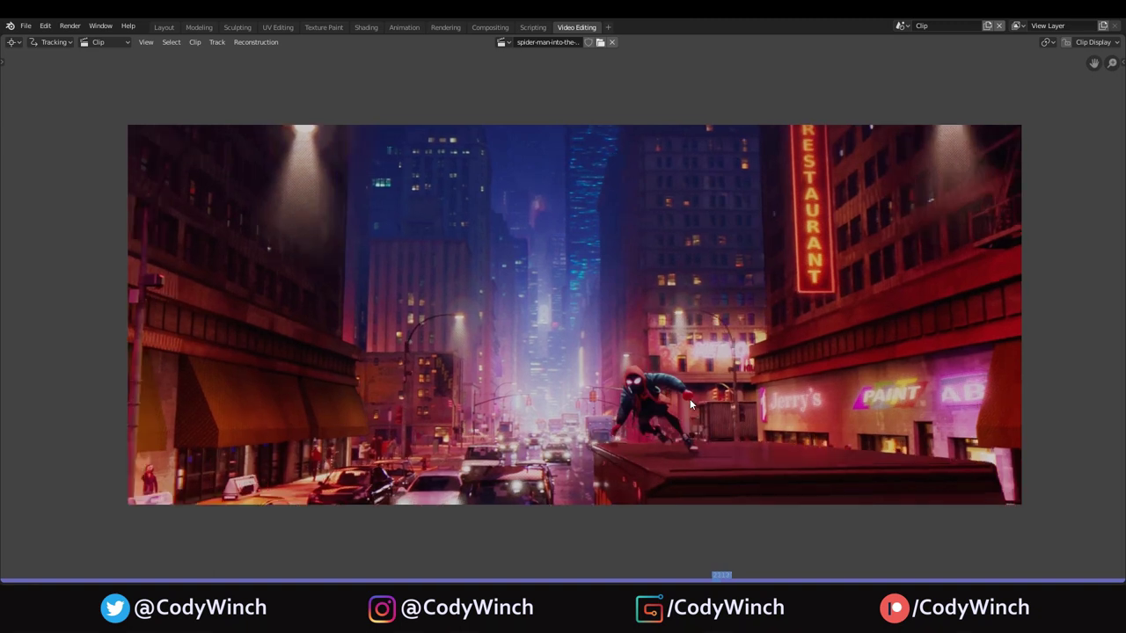
pyautogui.press('Left')
# - Toggle frames around 2120, step to the crouch on the van, then jump to the next key pose
pyautogui.press('Right')
pyautogui.press('Left')
pyautogui.press('Right')
pyautogui.press('Left')
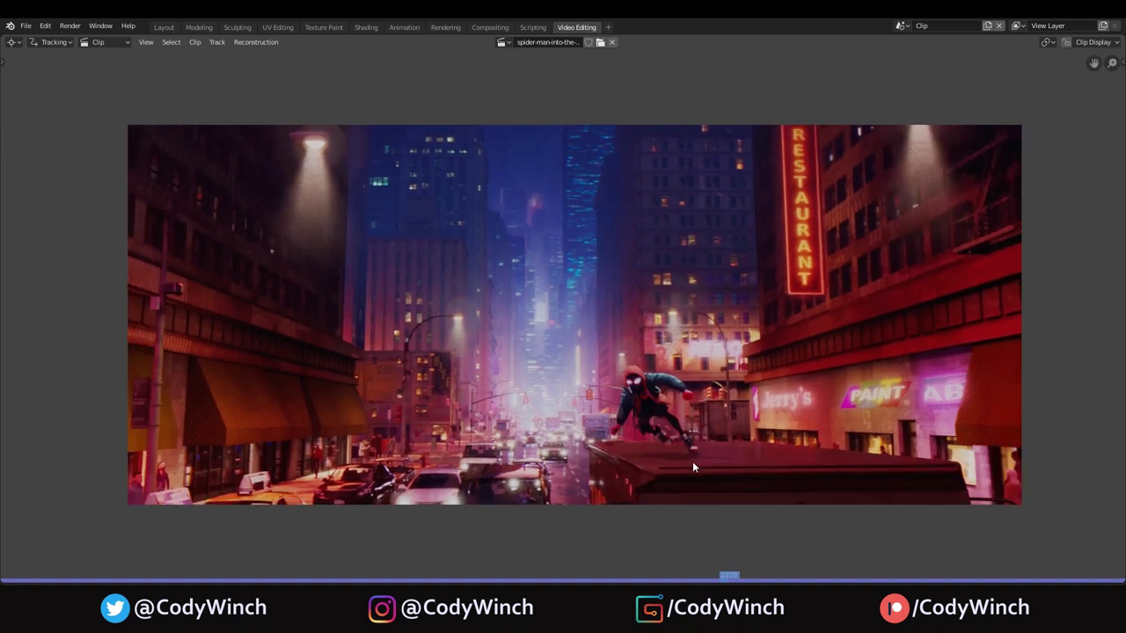
pyautogui.press('Right')
pyautogui.press('Left')
pyautogui.press('Right')
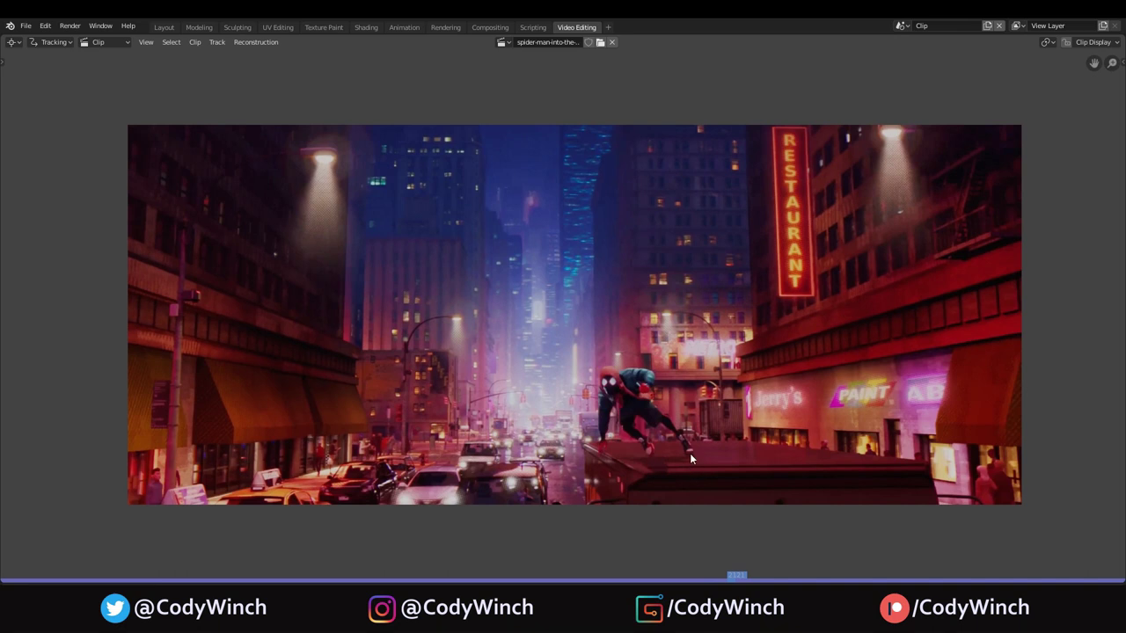
pyautogui.press('Right')
pyautogui.press('Right')
pyautogui.press('Right')
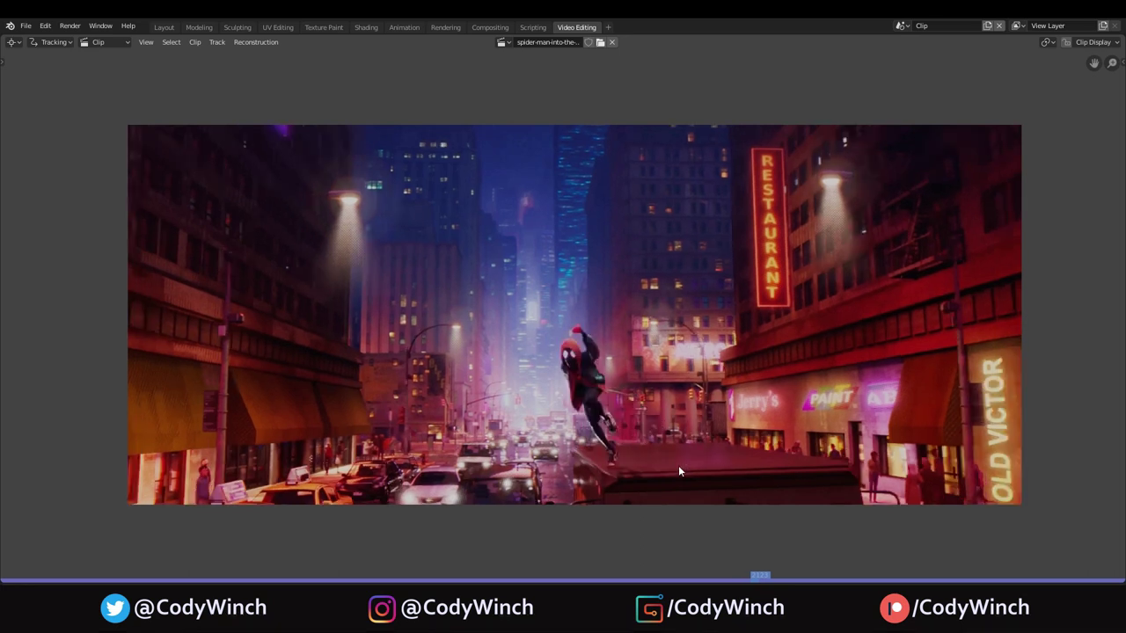
pyautogui.press('Left')
pyautogui.press('Left')
pyautogui.press('Left')
pyautogui.press('Left')
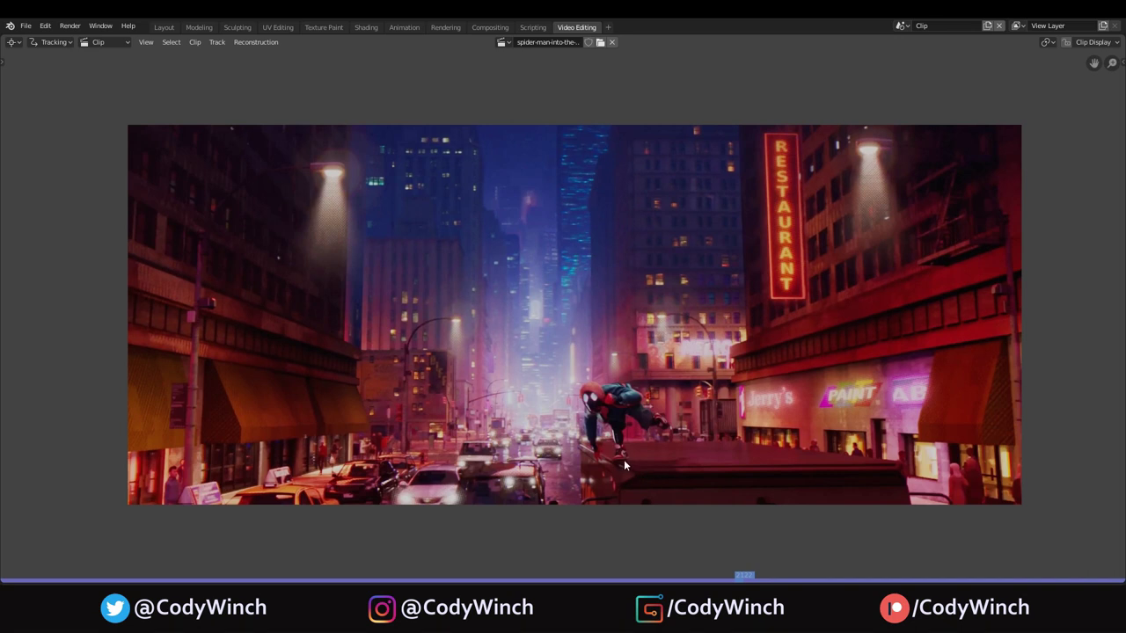
pyautogui.press('Right')
pyautogui.press('Right')
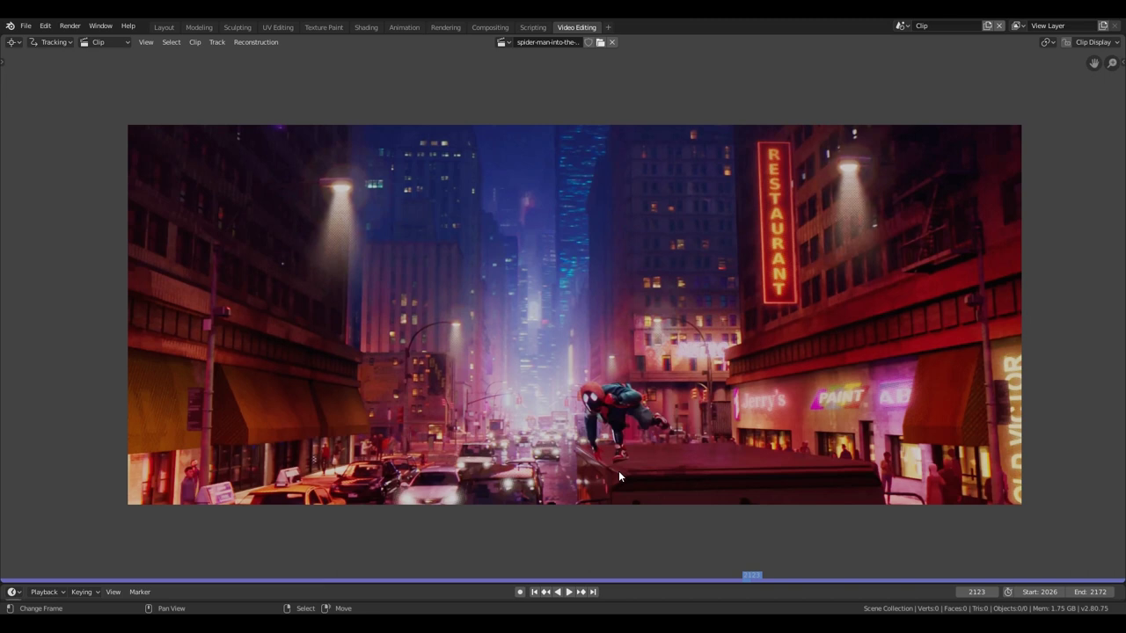
pyautogui.press('Up')
# - Move the clip past frame 2123 and flip repeatedly between frames 2161 and 2162
pyautogui.press('space')
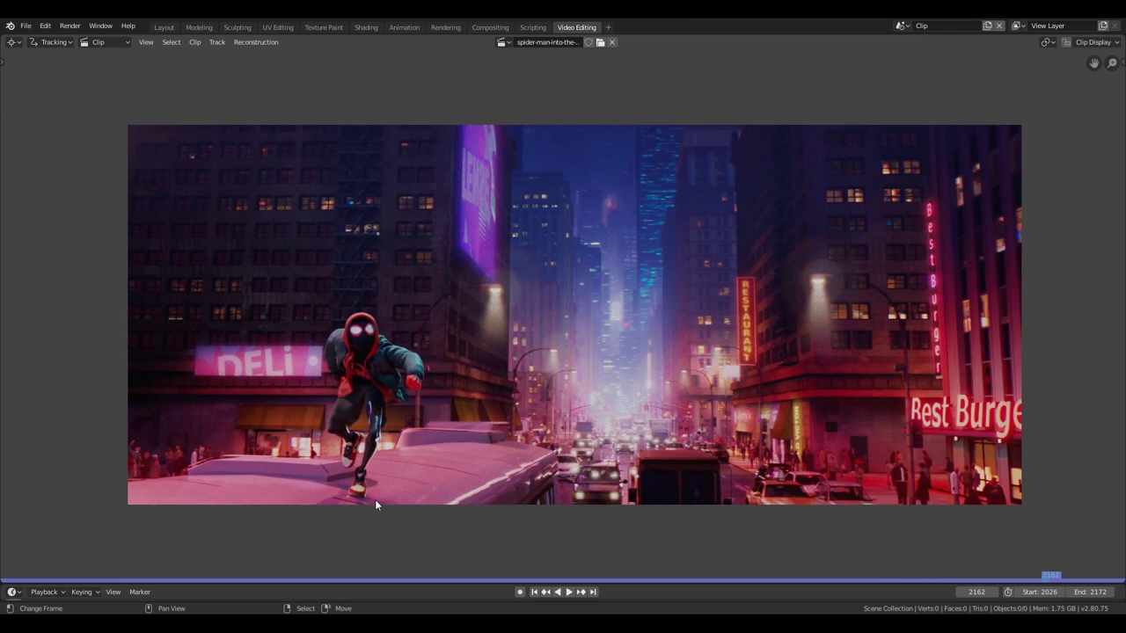
pyautogui.press('Left')
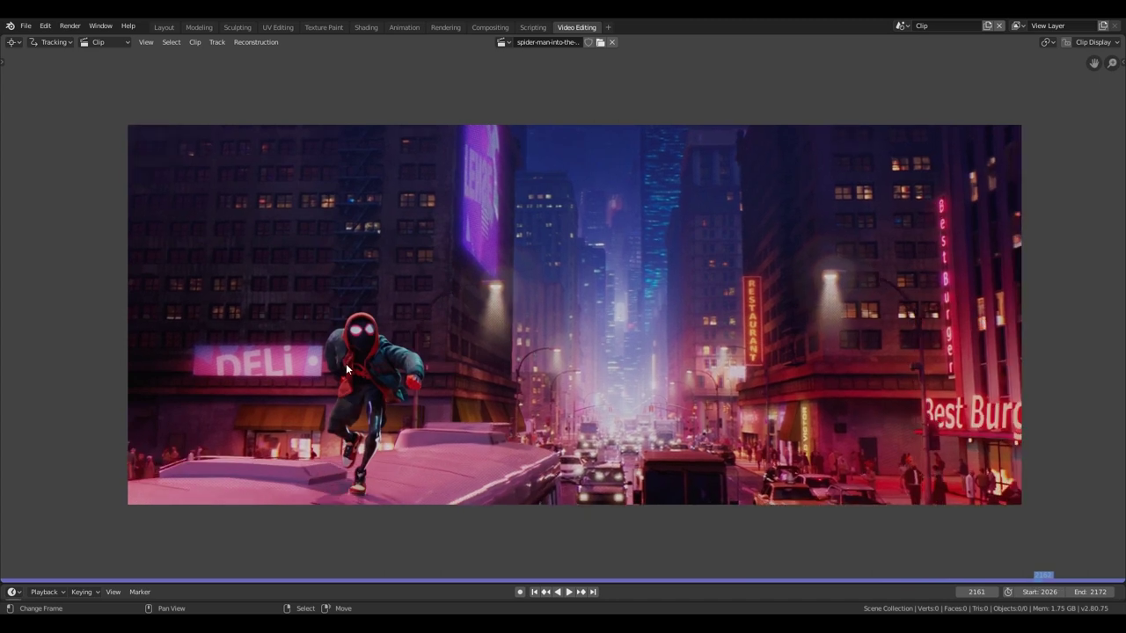
pyautogui.press('Right')
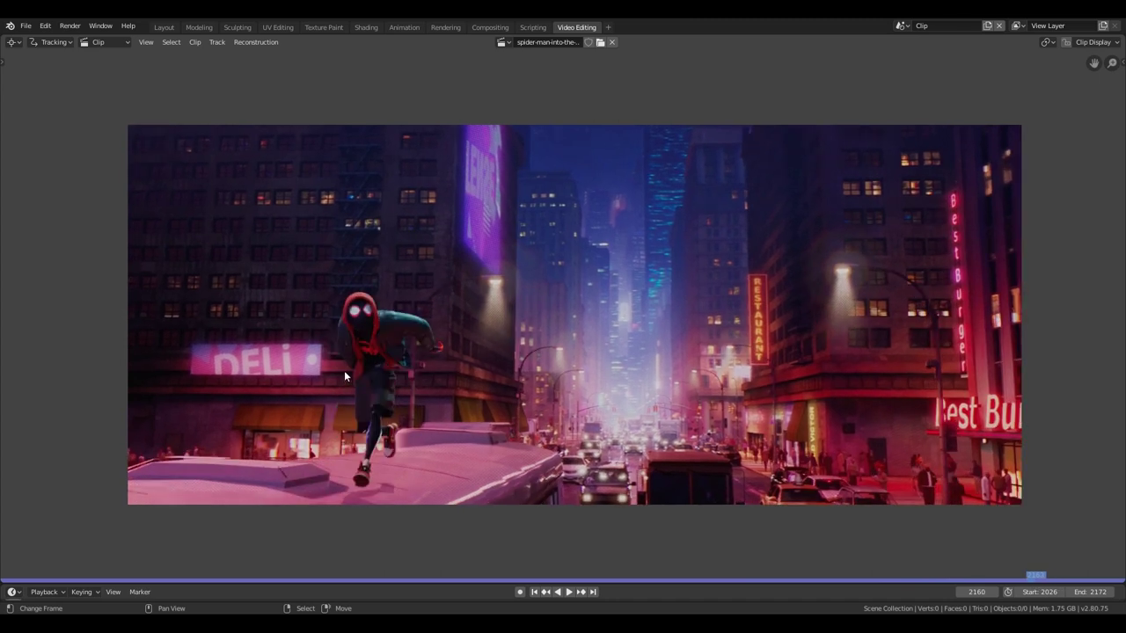
pyautogui.press('Left')
pyautogui.press('Right')
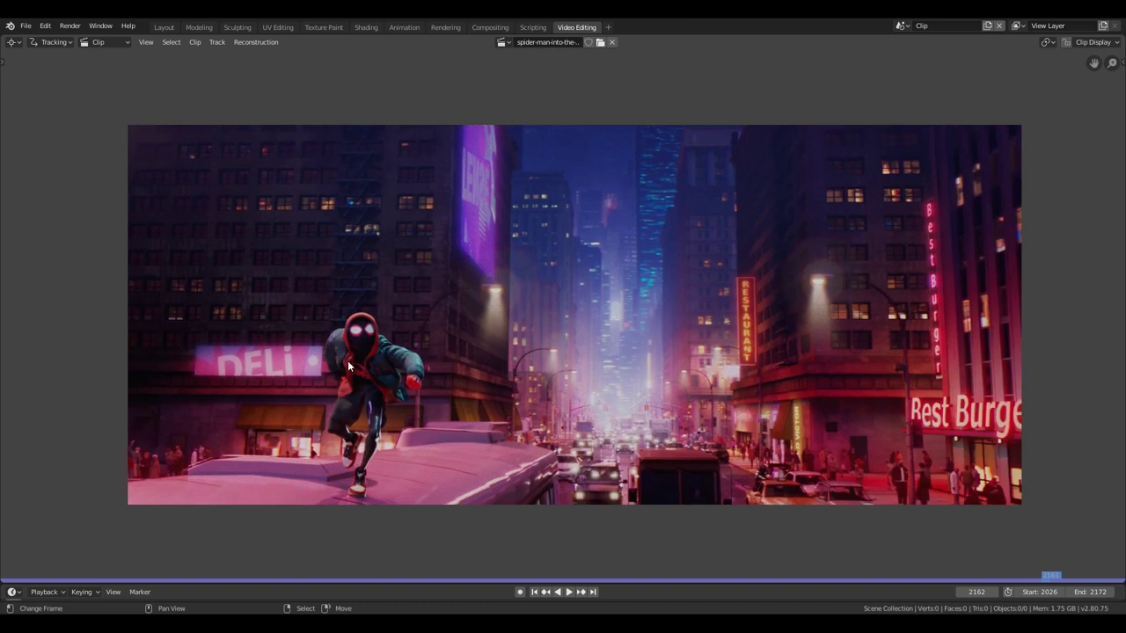
pyautogui.press('Left')
pyautogui.press('Right')
pyautogui.press('Left')
pyautogui.press('Right')
pyautogui.press('Left')
pyautogui.press('Right')
pyautogui.press('Left')
pyautogui.press('Right')
pyautogui.press('Left')
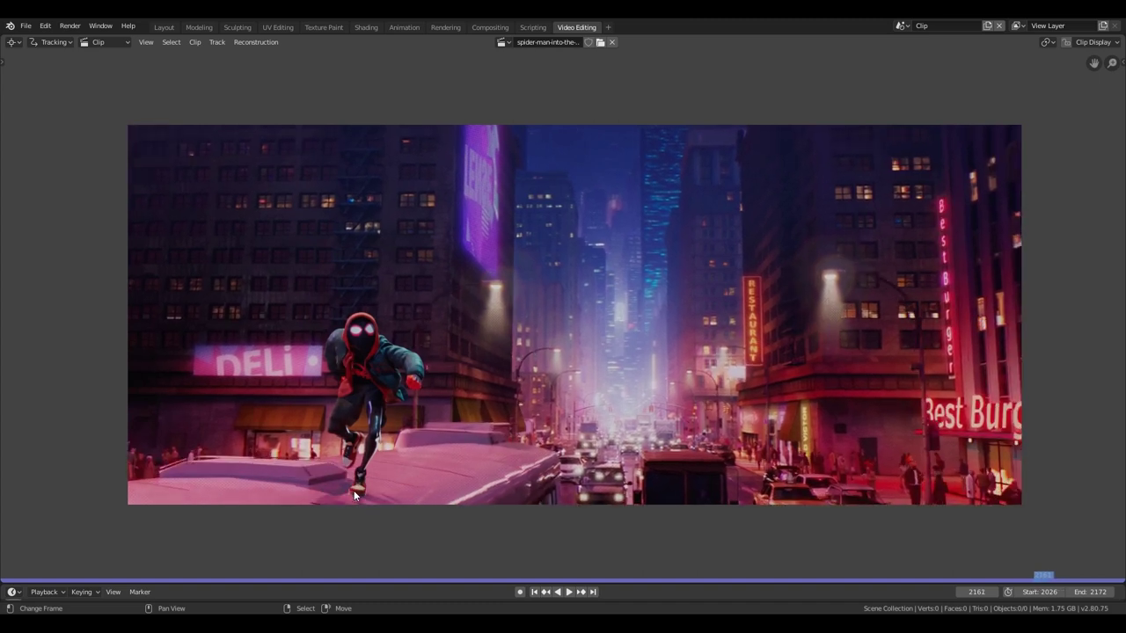
pyautogui.press('Right')
# - Keep comparing 2161 and 2162, play a few frames of the run, and return to 2162
pyautogui.press('Left')
pyautogui.press('Right')
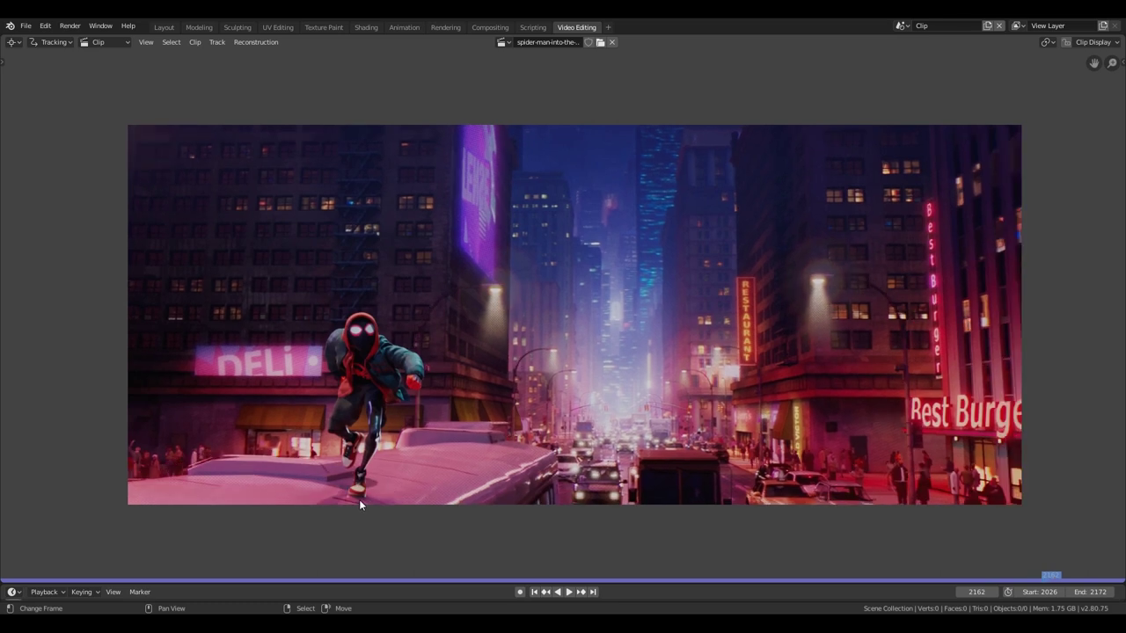
pyautogui.press('Left')
pyautogui.press('Right')
pyautogui.press('Left')
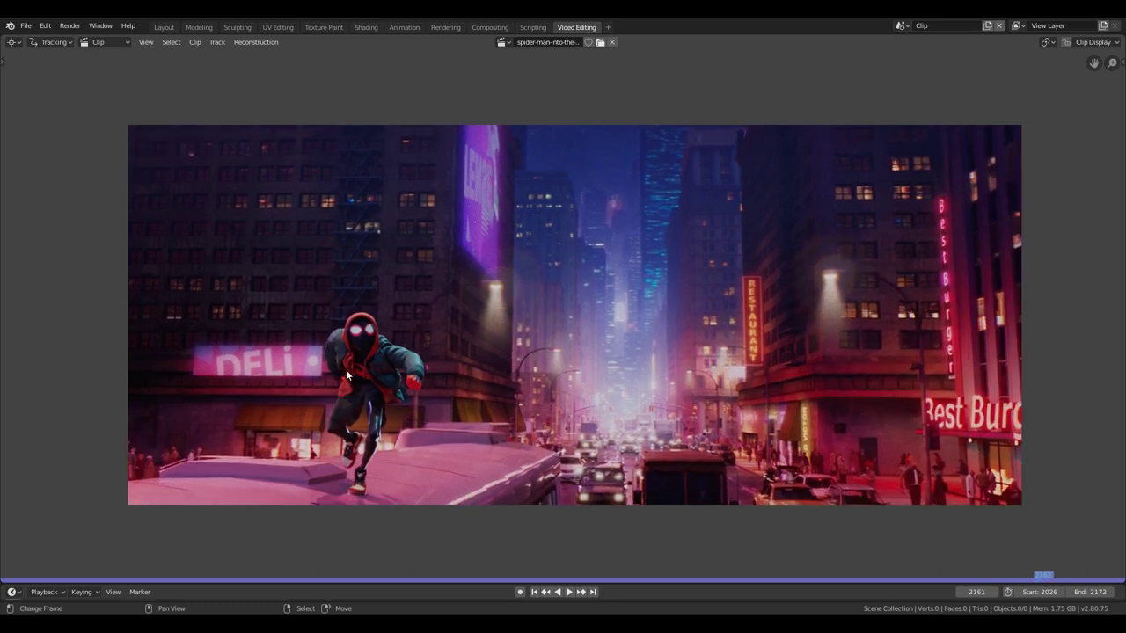
pyautogui.press('Right')
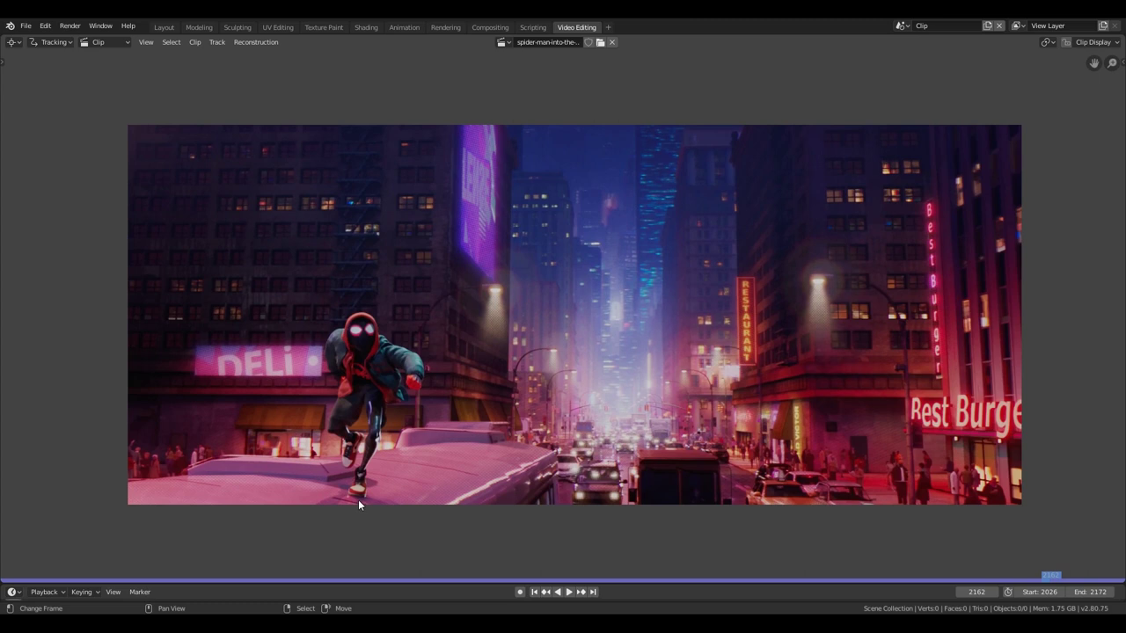
pyautogui.press('Left')
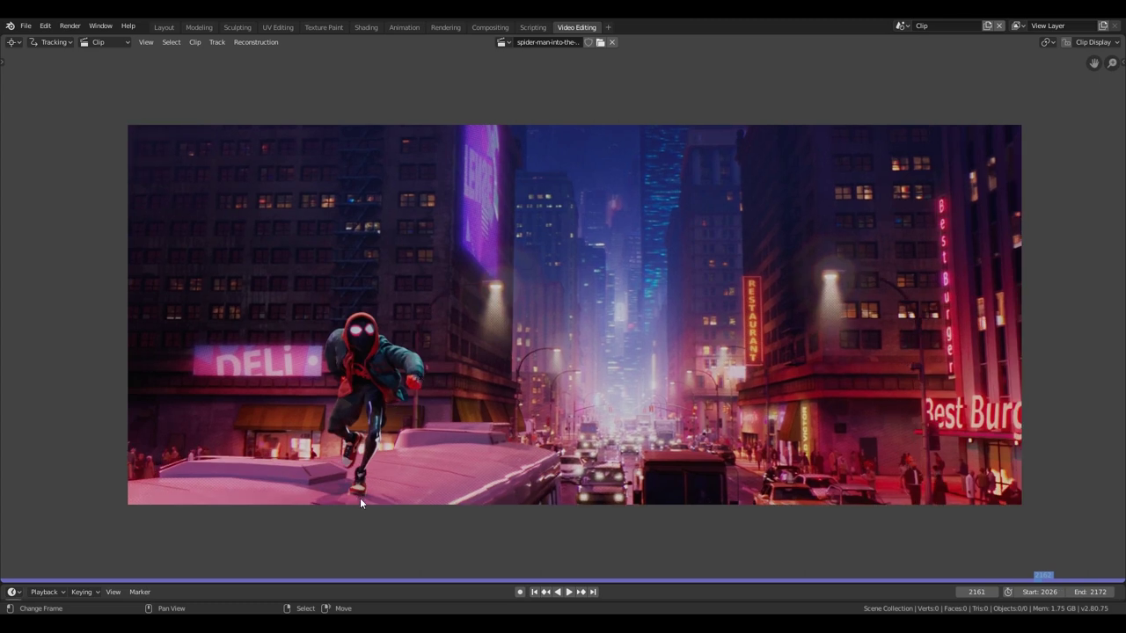
pyautogui.press('Right')
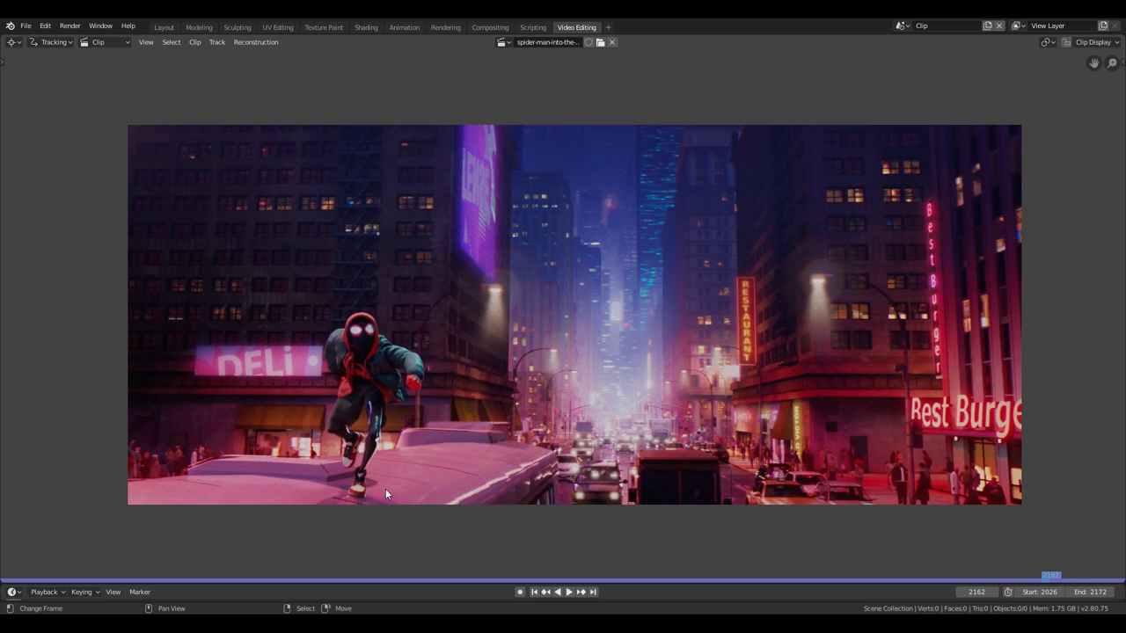
pyautogui.press('space')
pyautogui.press('Escape')
pyautogui.press('space')
pyautogui.press('Right')
# - Step back through the rooftop run from 2159 to 2155, 2152 and 2148, then toward the clip's end
pyautogui.press('Left')
pyautogui.press('Left')
pyautogui.press('Left')
pyautogui.press('Left')
pyautogui.press('Left')
pyautogui.press('Left')
pyautogui.press('Left')
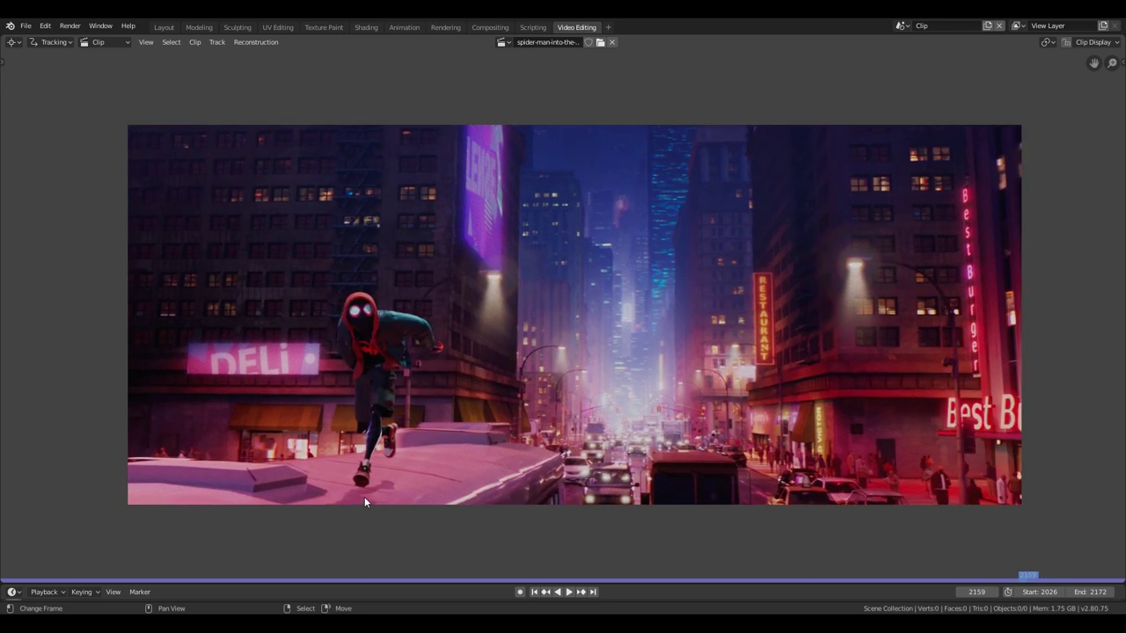
pyautogui.press('Left')
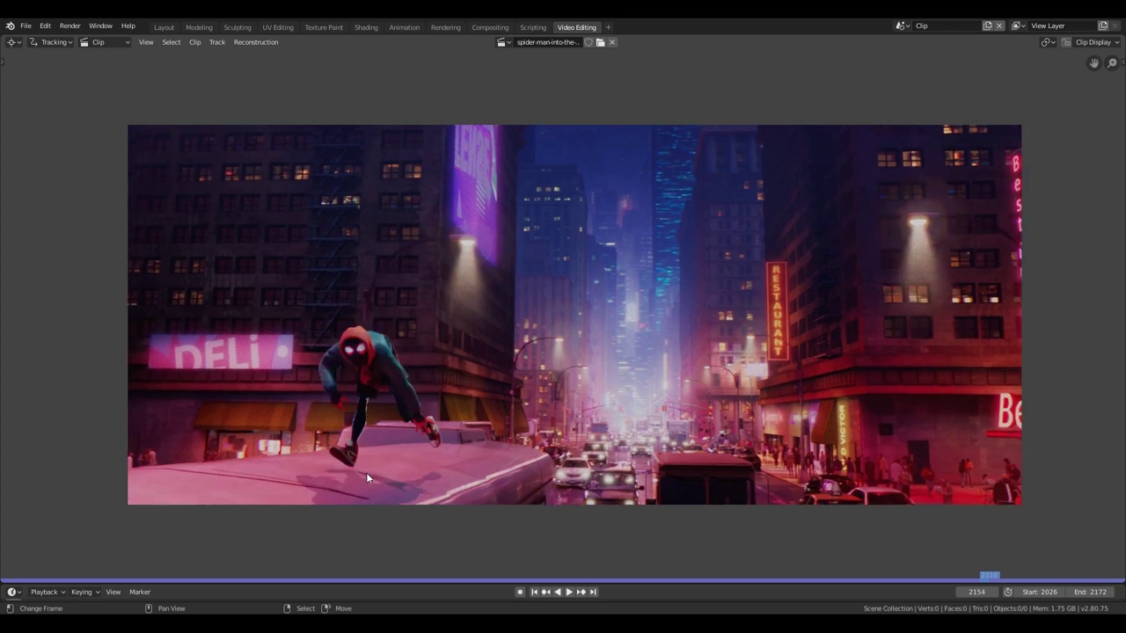
pyautogui.press('Right')
pyautogui.press('Right')
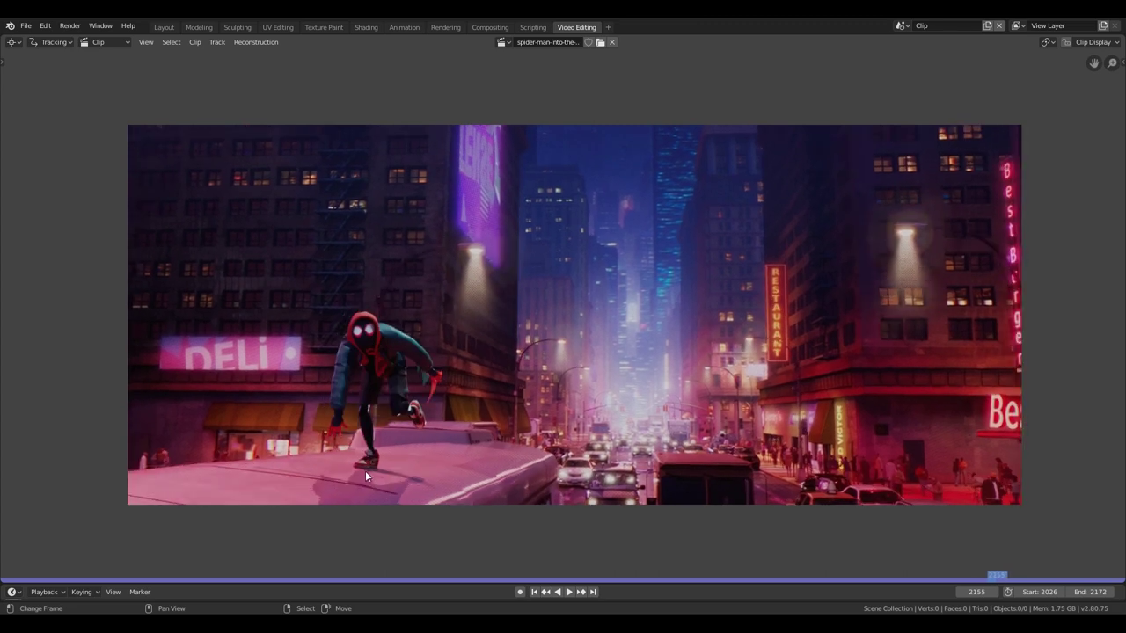
pyautogui.press('Left')
pyautogui.press('Left')
pyautogui.press('Left')
pyautogui.press('Left')
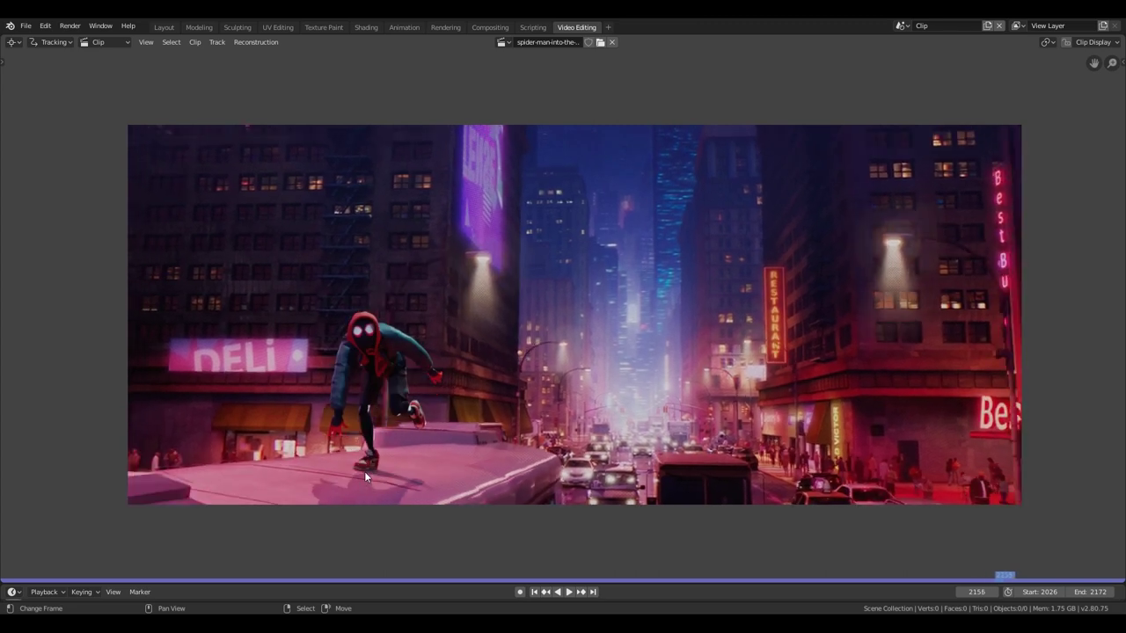
pyautogui.press('Left')
pyautogui.press('Left')
pyautogui.press('Left')
pyautogui.press('Left')
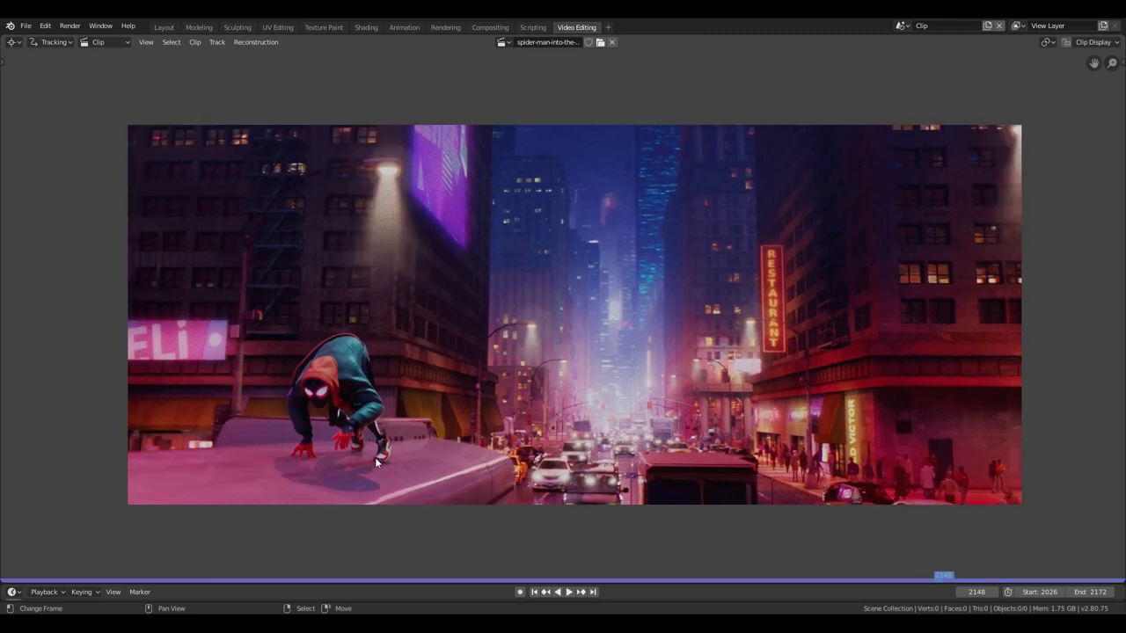
pyautogui.press('Right')
pyautogui.press('Right')
pyautogui.press('Right')
pyautogui.press('Right')
pyautogui.press('Right')
pyautogui.press('Right')
pyautogui.press('Right')
pyautogui.press('Right')
pyautogui.press('Right')
pyautogui.press('Right')
pyautogui.press('Right')
pyautogui.press('Right')
pyautogui.press('Right')
pyautogui.press('Right')
pyautogui.press('Right')
pyautogui.press('Right')
pyautogui.press('Right')
pyautogui.press('Right')
pyautogui.press('Right')
pyautogui.press('Right')
pyautogui.press('Right')
pyautogui.press('Right')
pyautogui.press('Right')
pyautogui.press('Right')
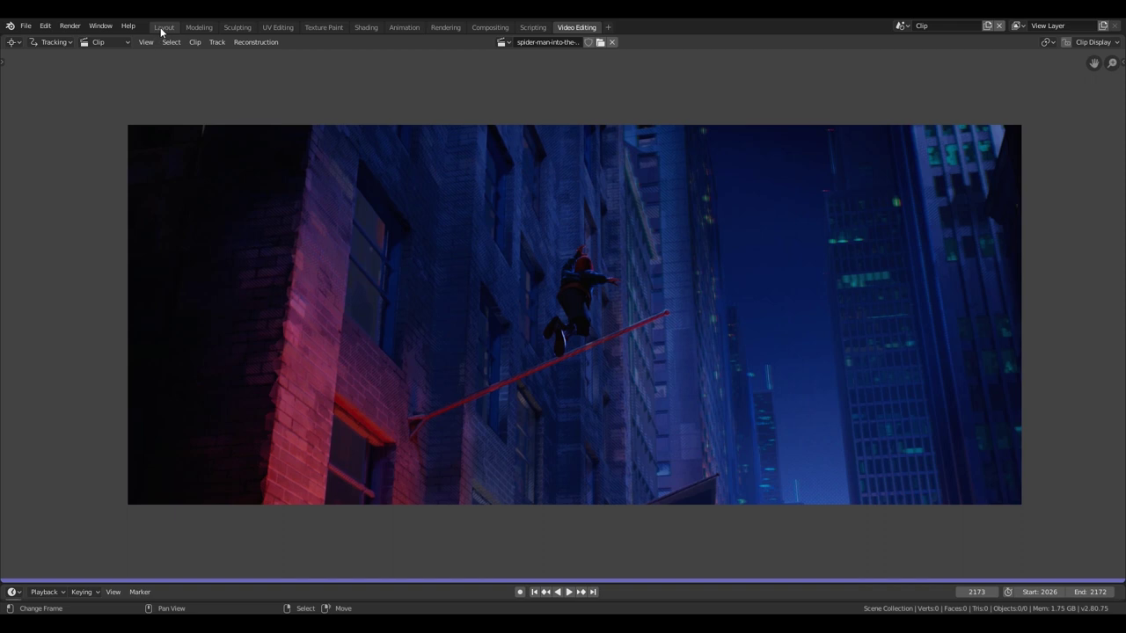
# - Return to the animated Scene in the Layout workspace and look through the scene camera
pyautogui.click(901, 26)
pyautogui.click(919, 50)
pyautogui.click(160, 27)
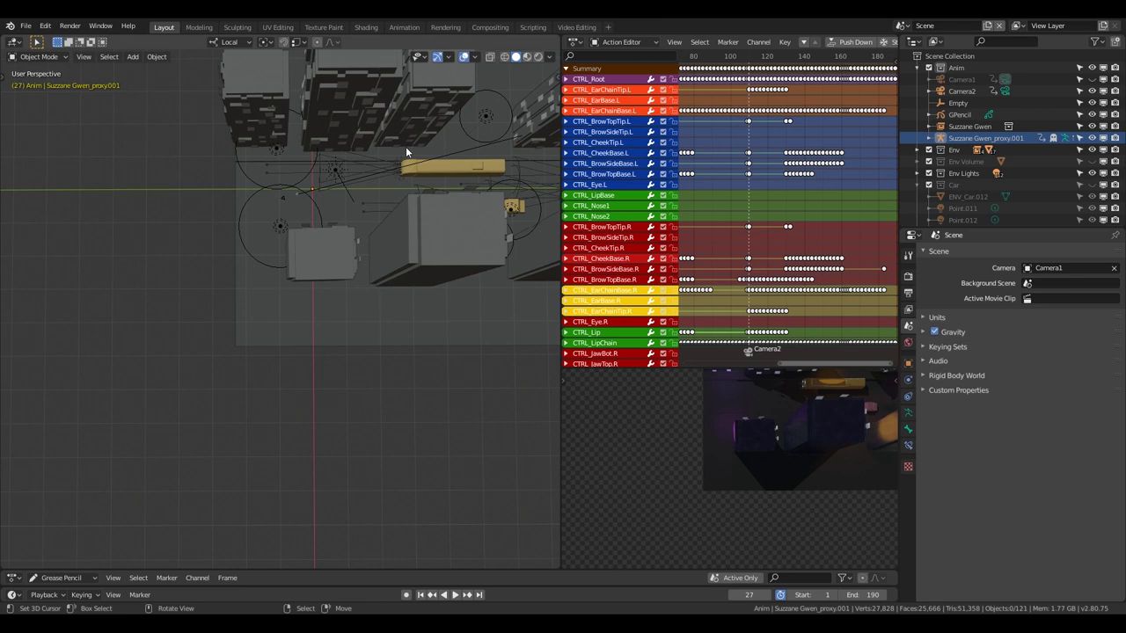
pyautogui.press('KP_0')
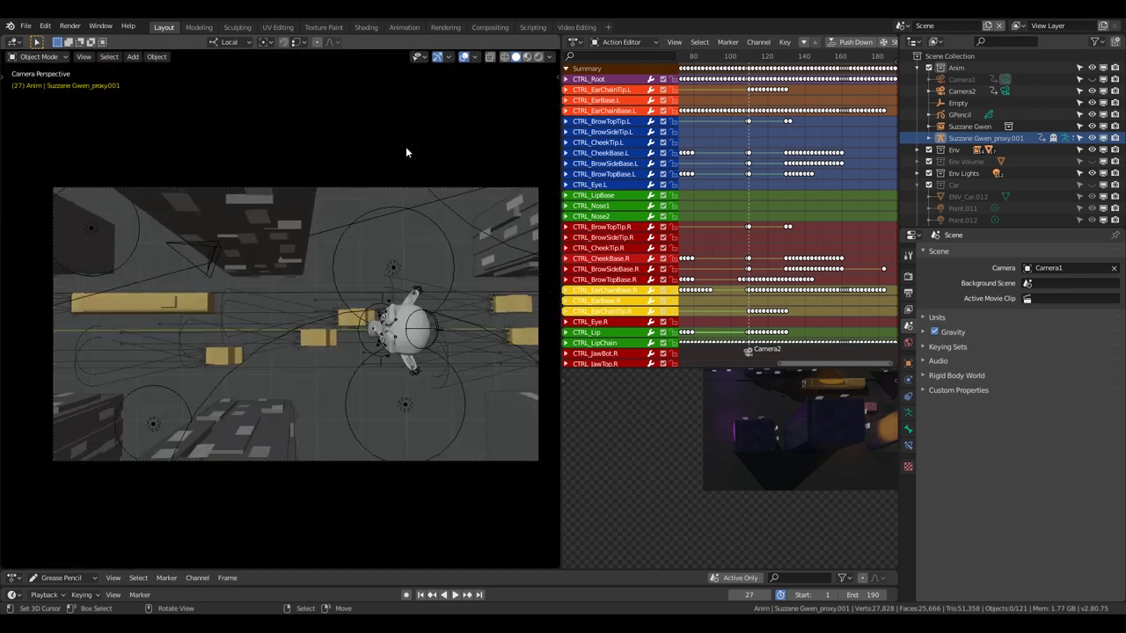
# - Select Suzanne Gwen_proxy.001 and show the Framerate Mixer tab in the sidebar
pyautogui.click(417, 315)
pyautogui.press('n')
pyautogui.click(909, 253)
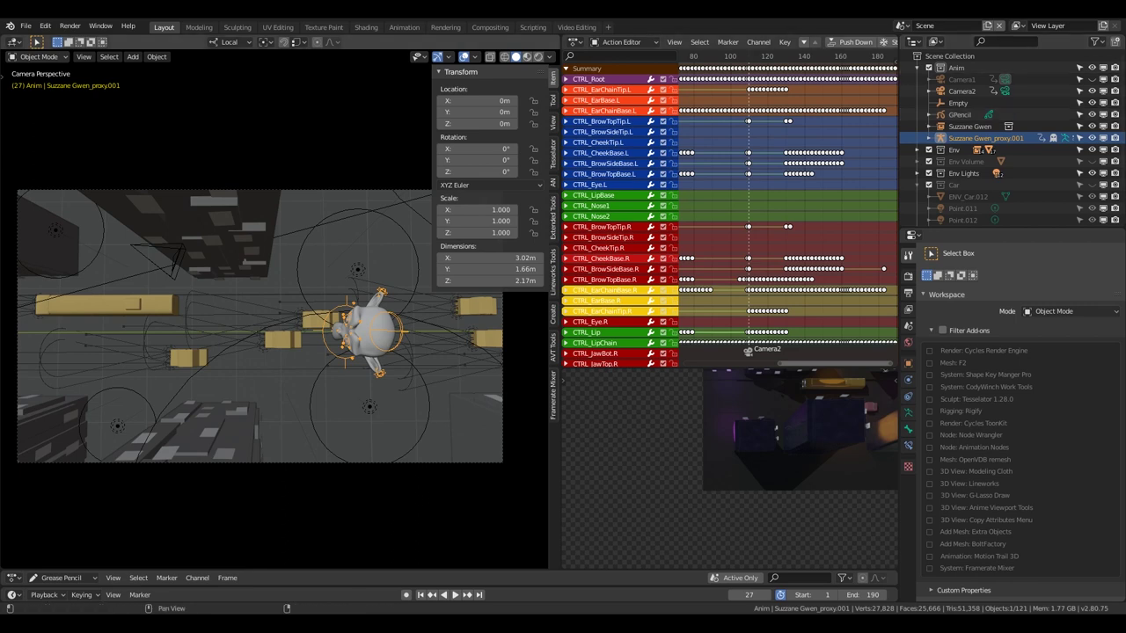
pyautogui.click(553, 397)
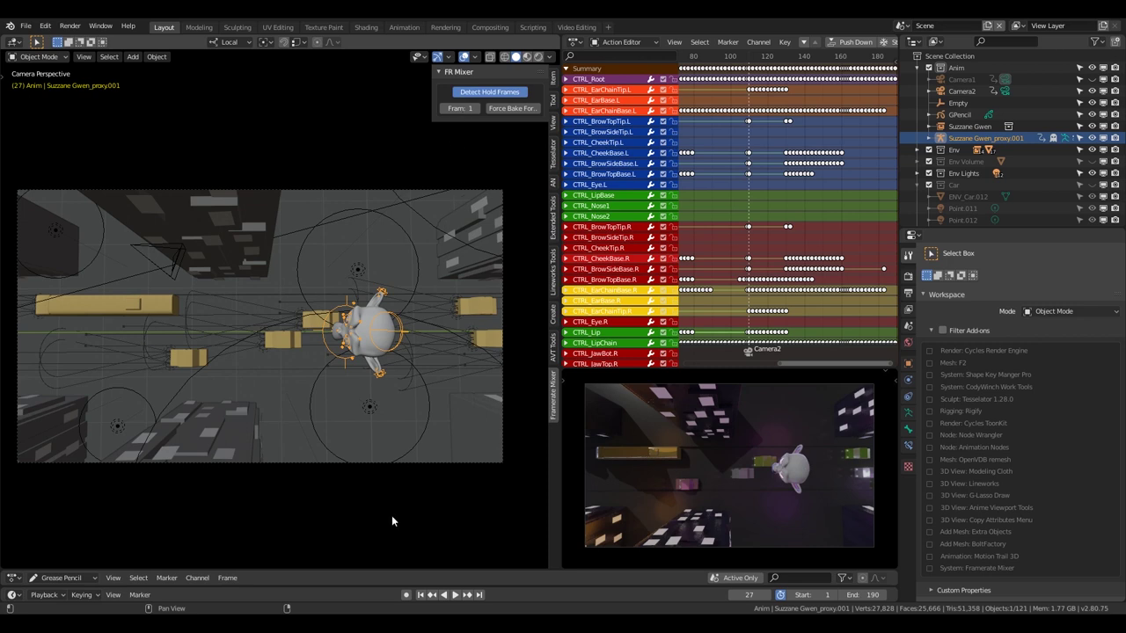
# - Jump to the end of the animation and enlarge the Grease Pencil dope sheet
pyautogui.hotkey('shift', 'Right')
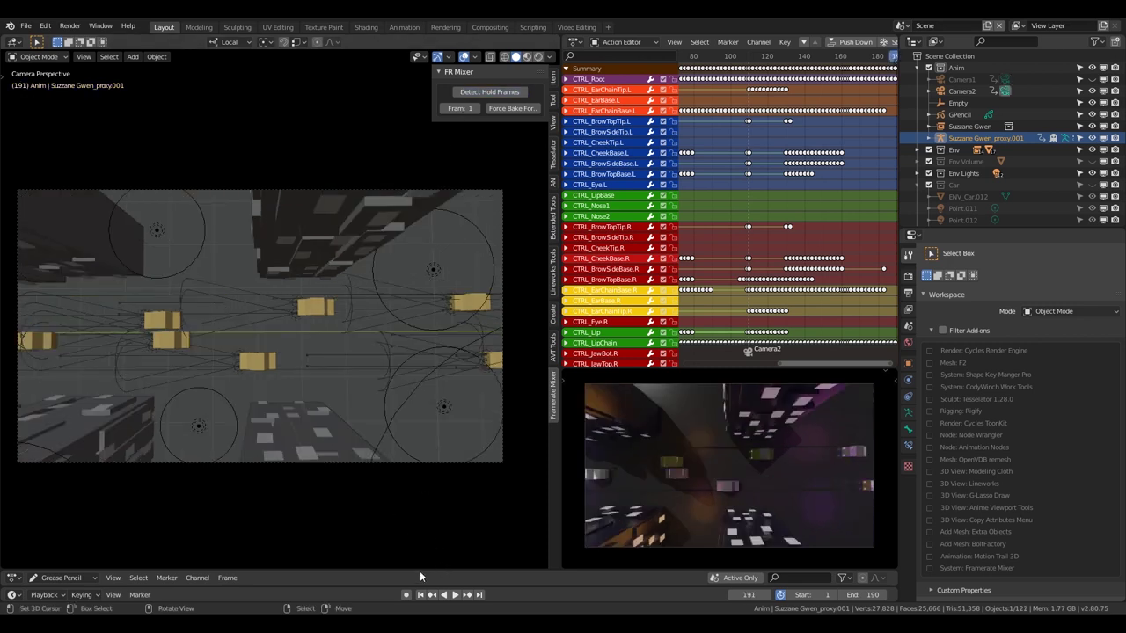
pyautogui.moveTo(426, 570); pyautogui.dragTo(405, 526)
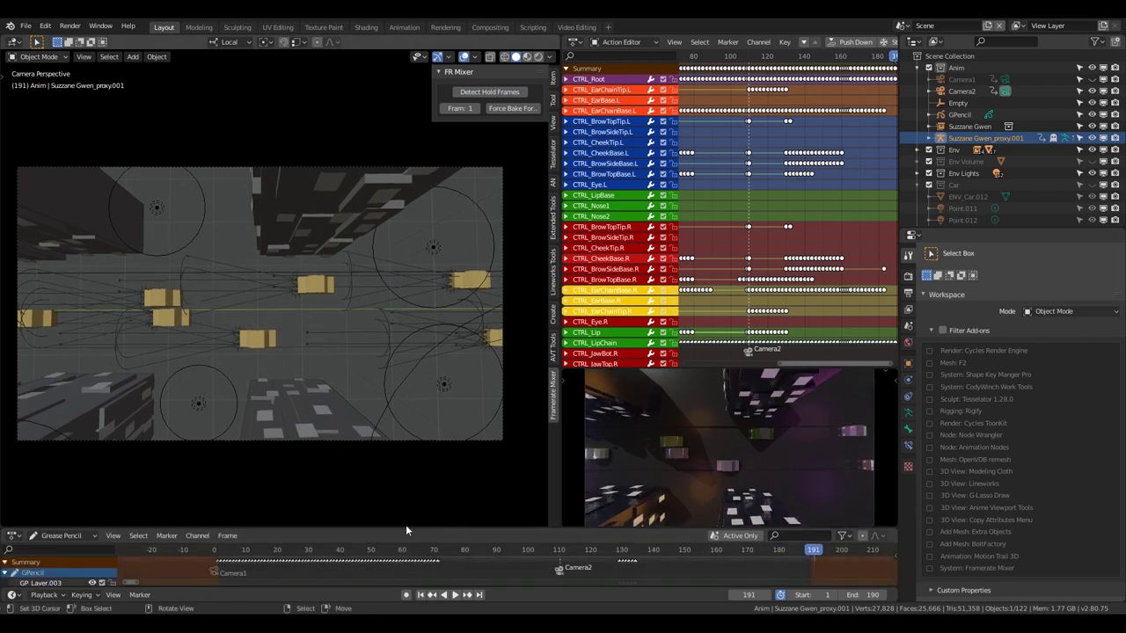
pyautogui.scroll(-3, 195, 572)
# - Play the shot, stop, scrub back to frame 62, and orbit out of the camera view
pyautogui.press('space')
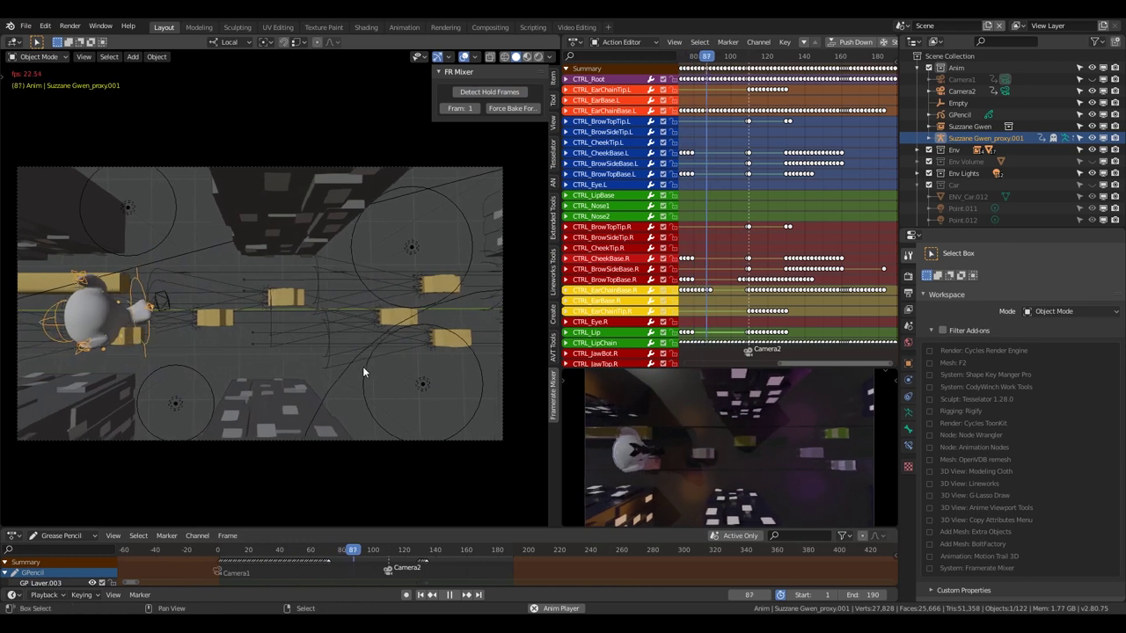
pyautogui.press('space')
pyautogui.moveTo(357, 576); pyautogui.dragTo(313, 565)
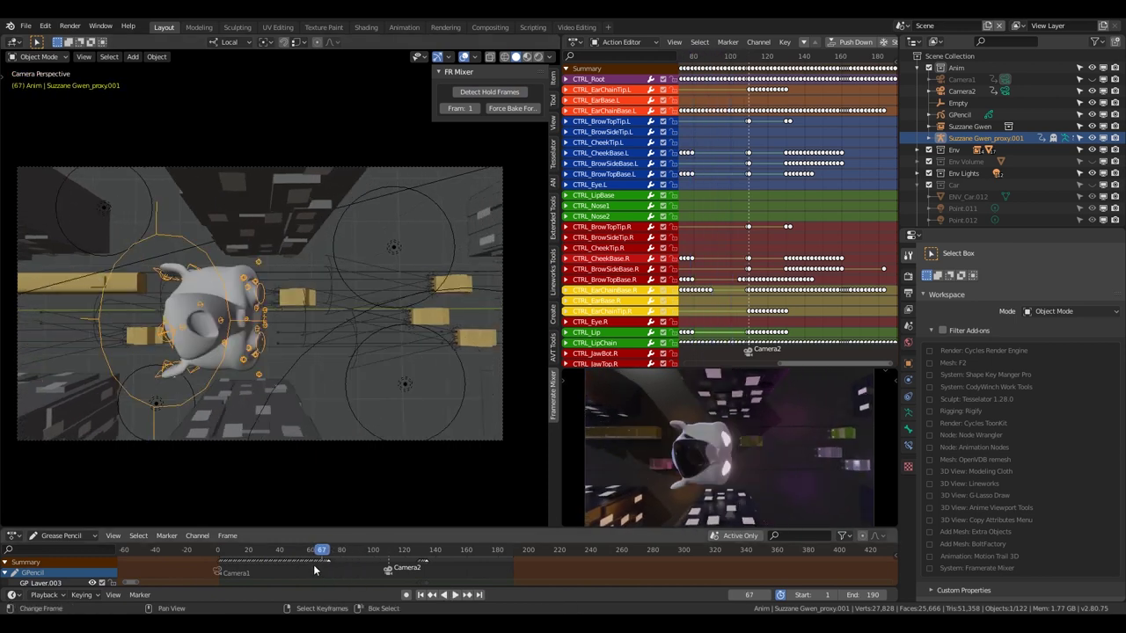
pyautogui.moveTo(299, 370); pyautogui.dragTo(166, 290, button='middle')
pyautogui.scroll(-5, 301, 312)
# - Hide the Env, Env Volume, Env Lights and Car collections in the Outliner
pyautogui.click(382, 305)
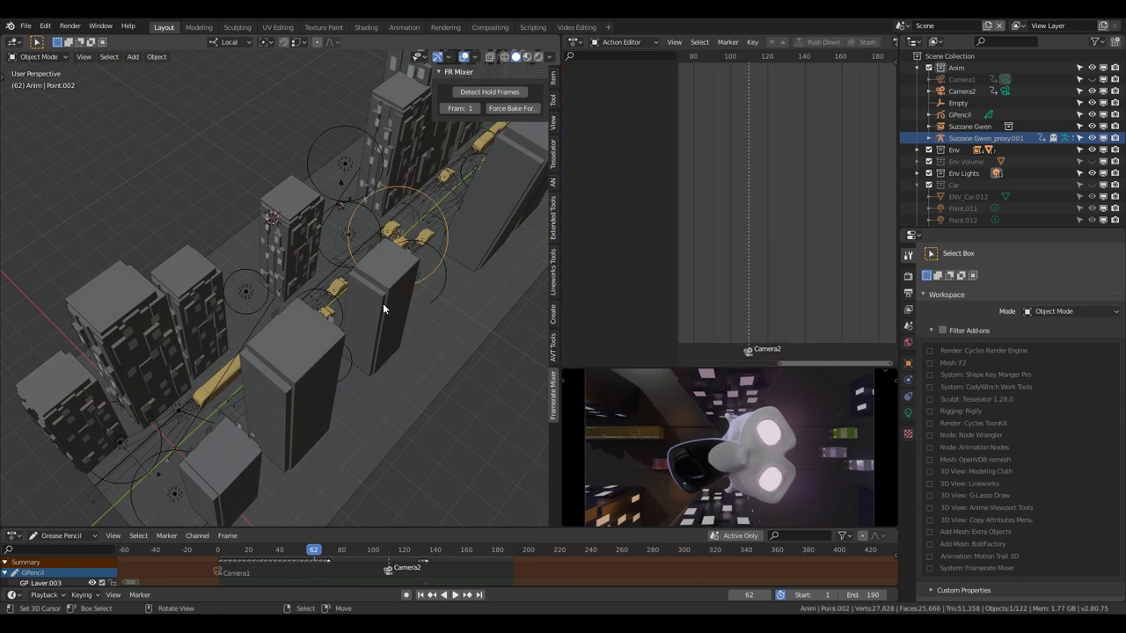
pyautogui.click(929, 151)
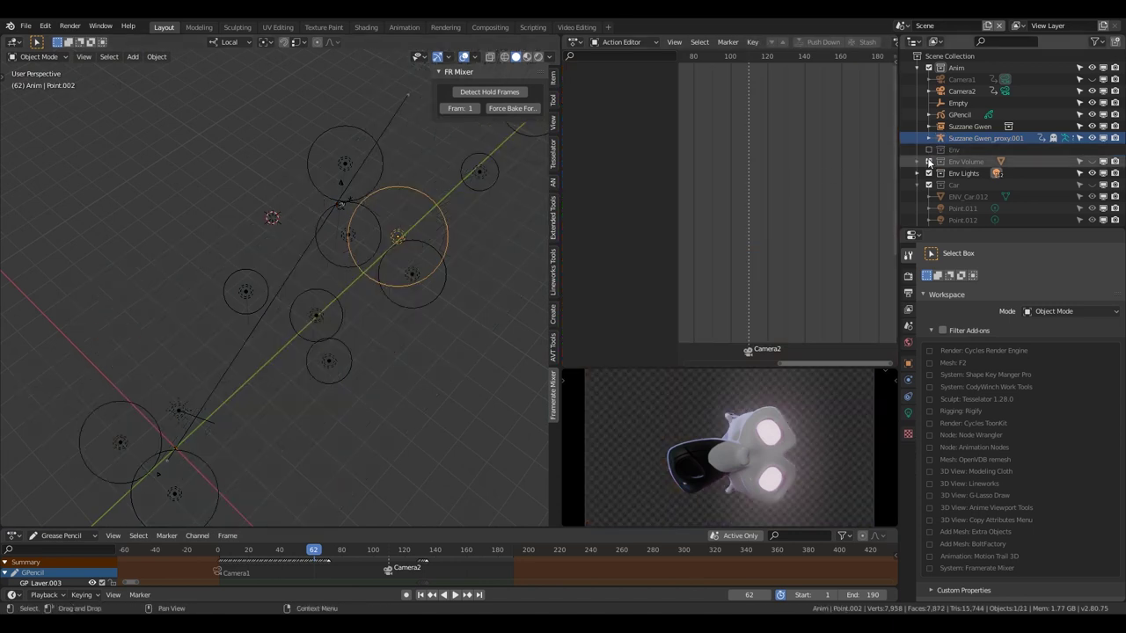
pyautogui.click(929, 162)
pyautogui.click(929, 173)
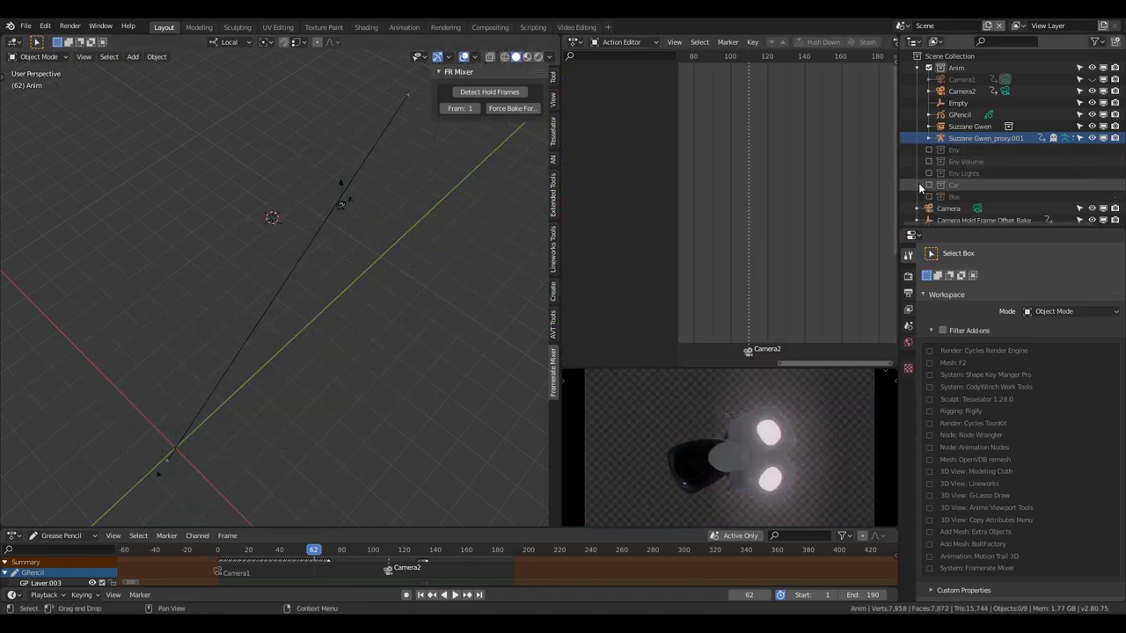
pyautogui.click(928, 185)
pyautogui.scroll(-1, 932, 213)
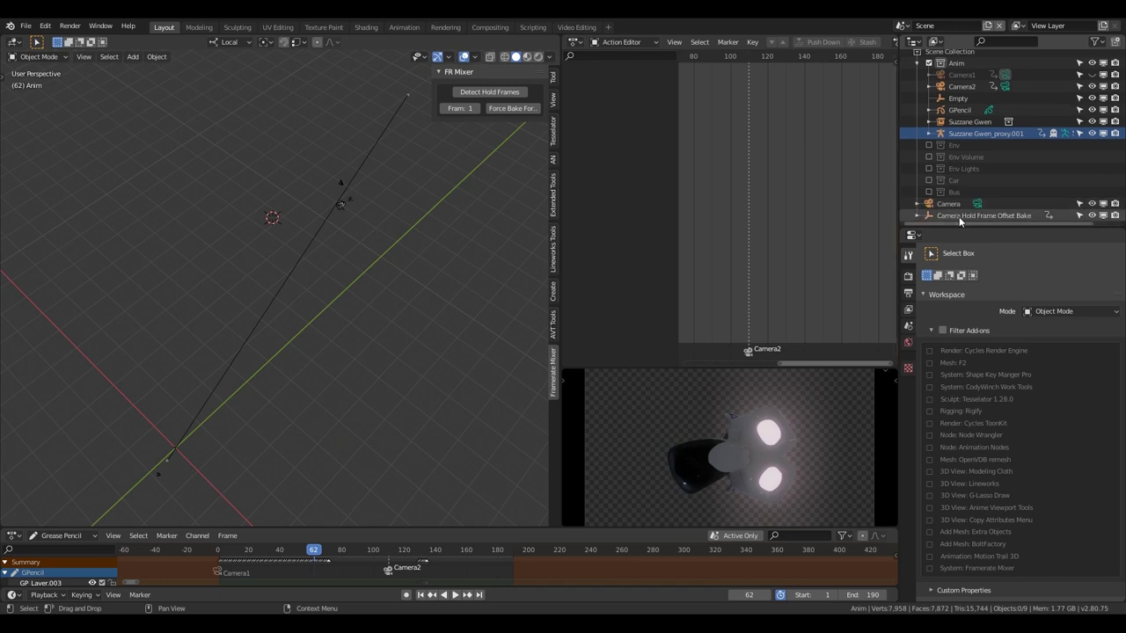
# - Select the Camera Hold Frame Offset Bake empty and frame it in the viewport
pyautogui.click(958, 216)
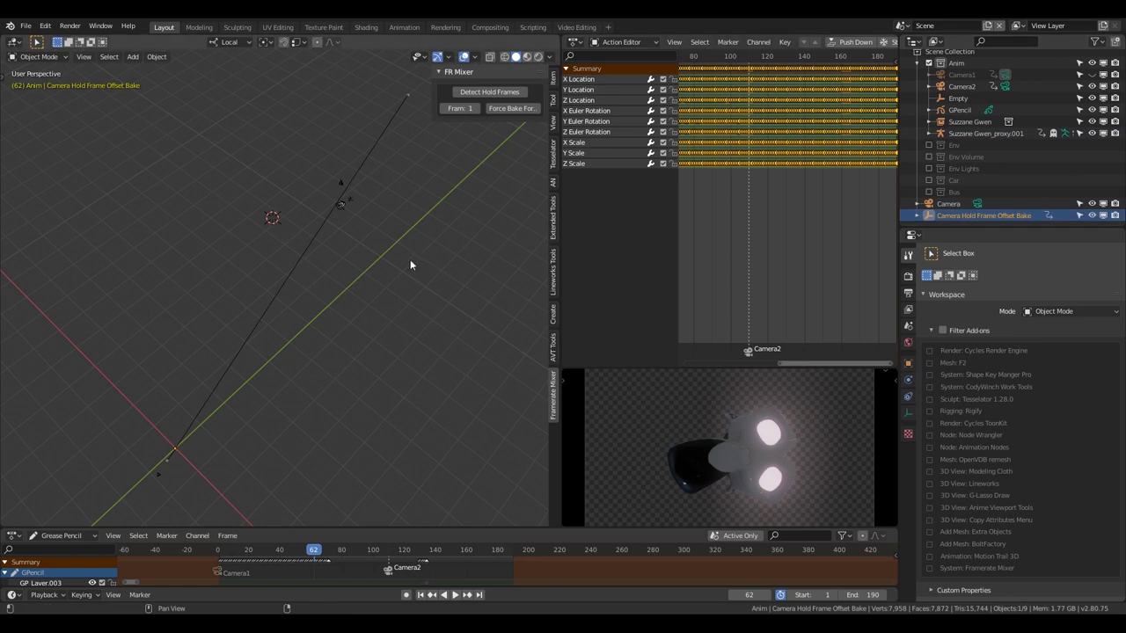
pyautogui.moveTo(410, 262); pyautogui.dragTo(306, 260, button='middle')
pyautogui.press('KP_Decimal')
pyautogui.click(323, 261)
pyautogui.click(315, 258)
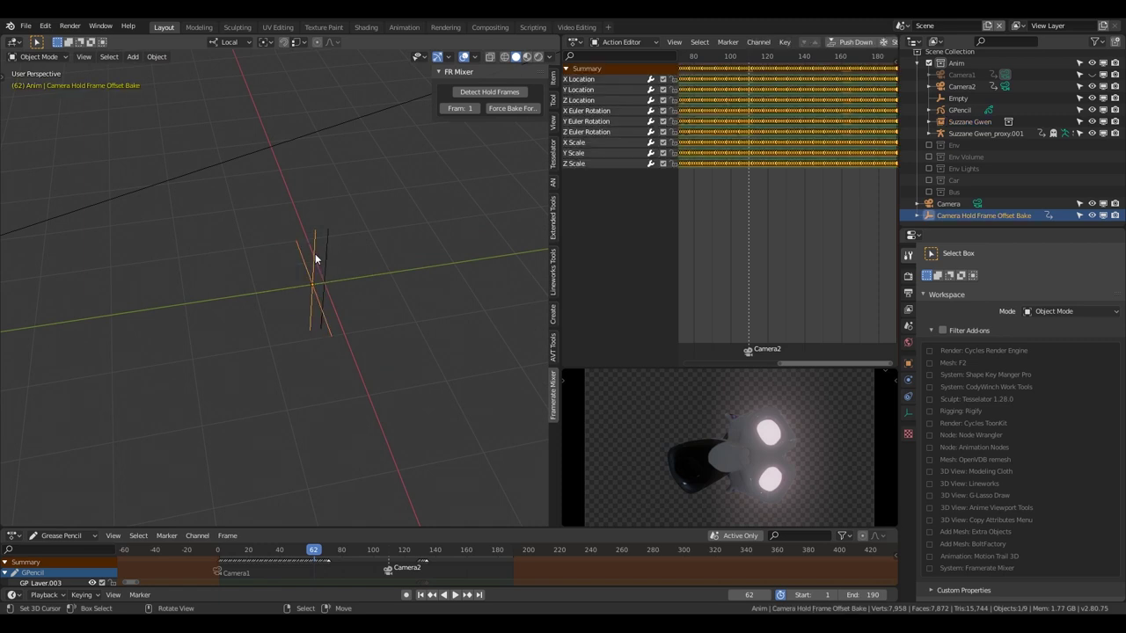
pyautogui.click(910, 396)
# - Set the empty's Display As to Cube
pyautogui.click(908, 413)
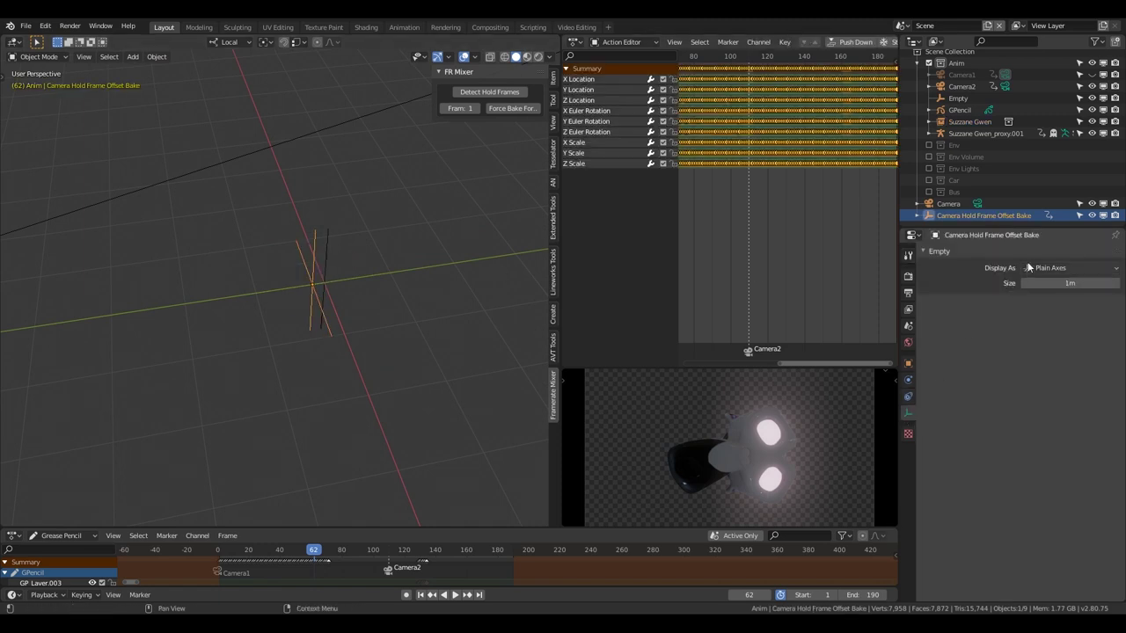
pyautogui.click(1070, 267)
pyautogui.click(1041, 335)
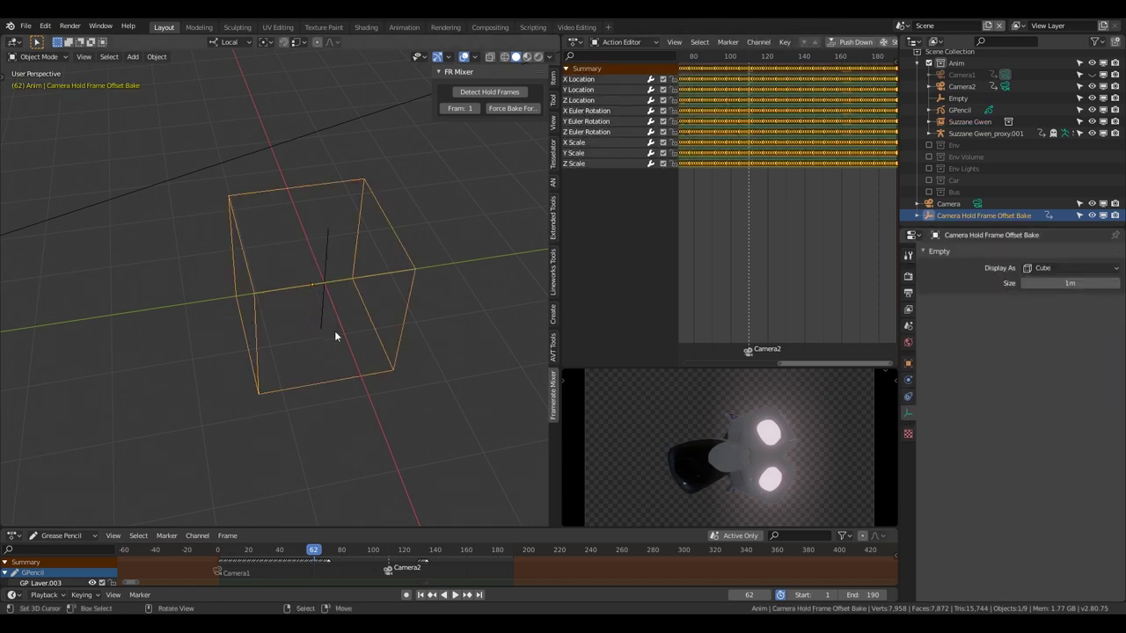
pyautogui.scroll(-2, 299, 564)
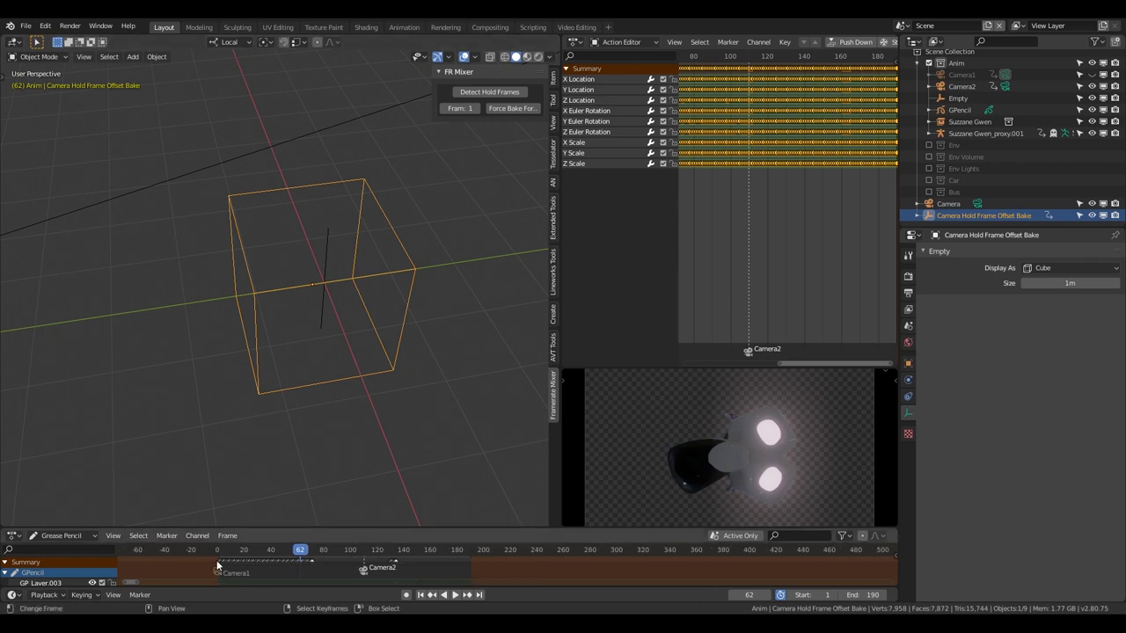
# - Play the empty's baked motion from the start, then stop on frame 5
pyautogui.hotkey('shift', 'Left')
pyautogui.press('space')
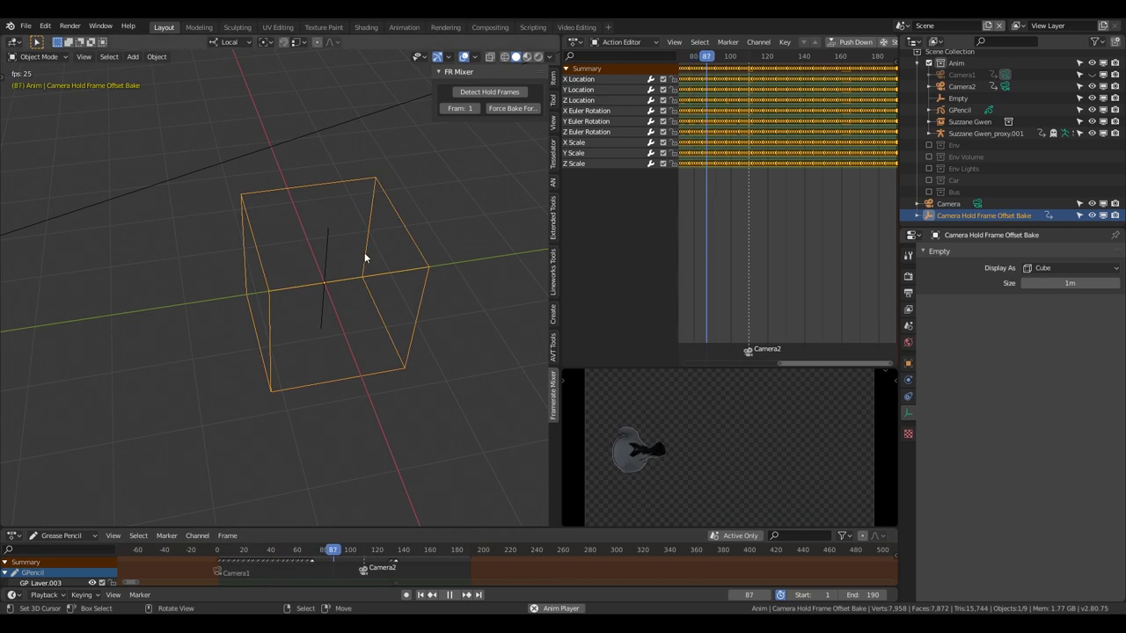
pyautogui.moveTo(372, 209); pyautogui.dragTo(372, 248, button='middle')
pyautogui.press('space')
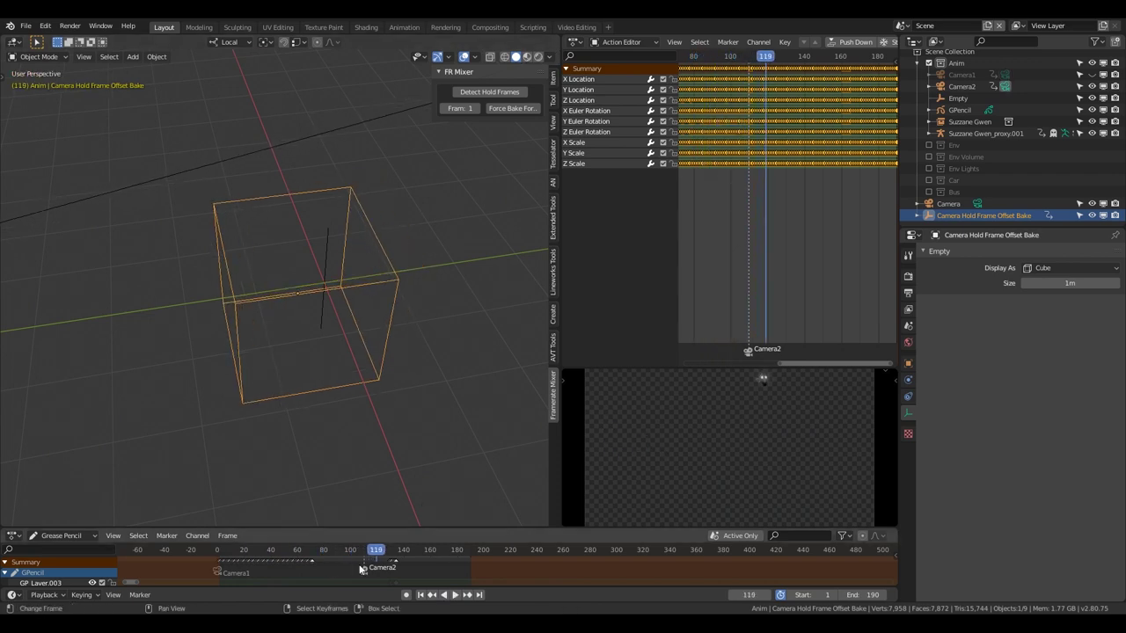
pyautogui.click(228, 558)
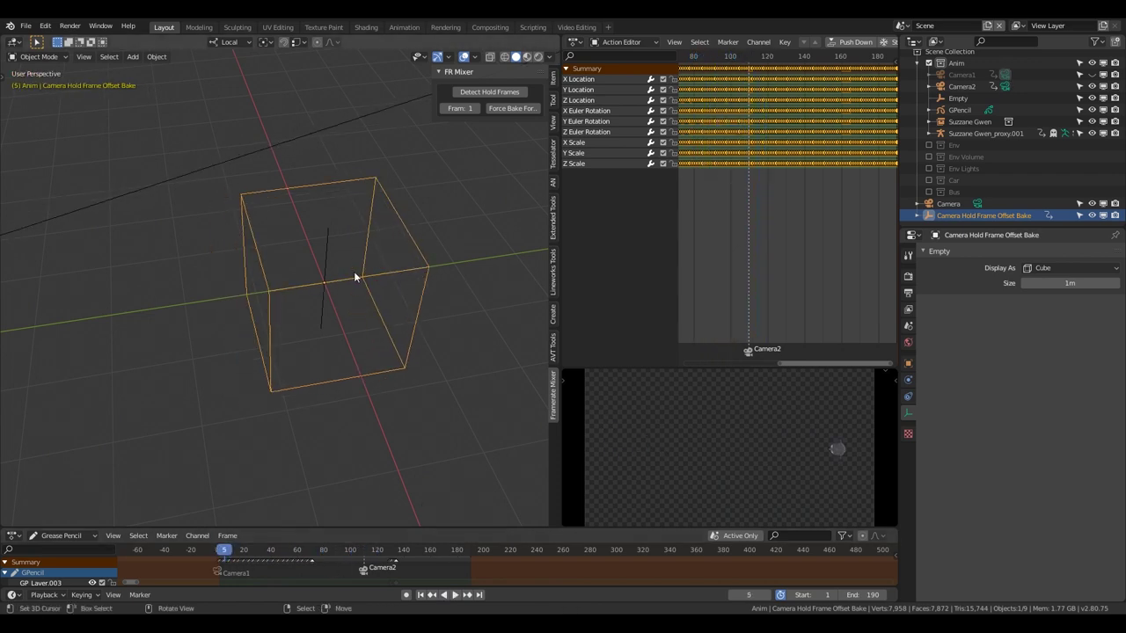
pyautogui.click(553, 80)
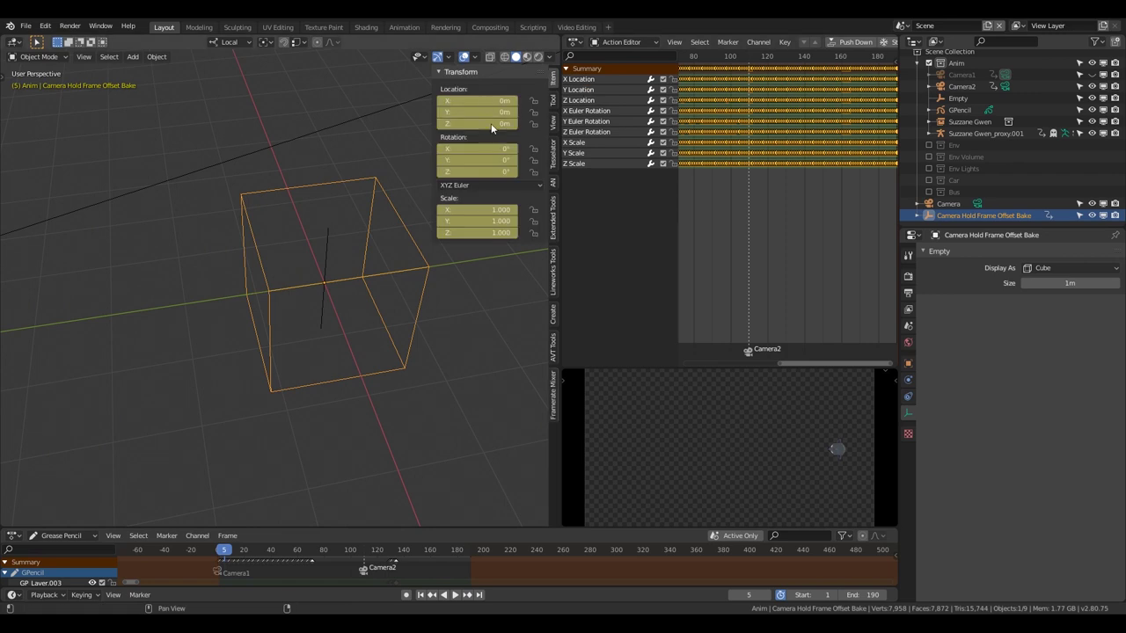
# - In Object Mode, parent Suzanne Gwen_proxy.001 to the Camera Hold Frame Offset Bake empty as Object
pyautogui.click(965, 133)
pyautogui.hotkey('ctrl', 'Tab')
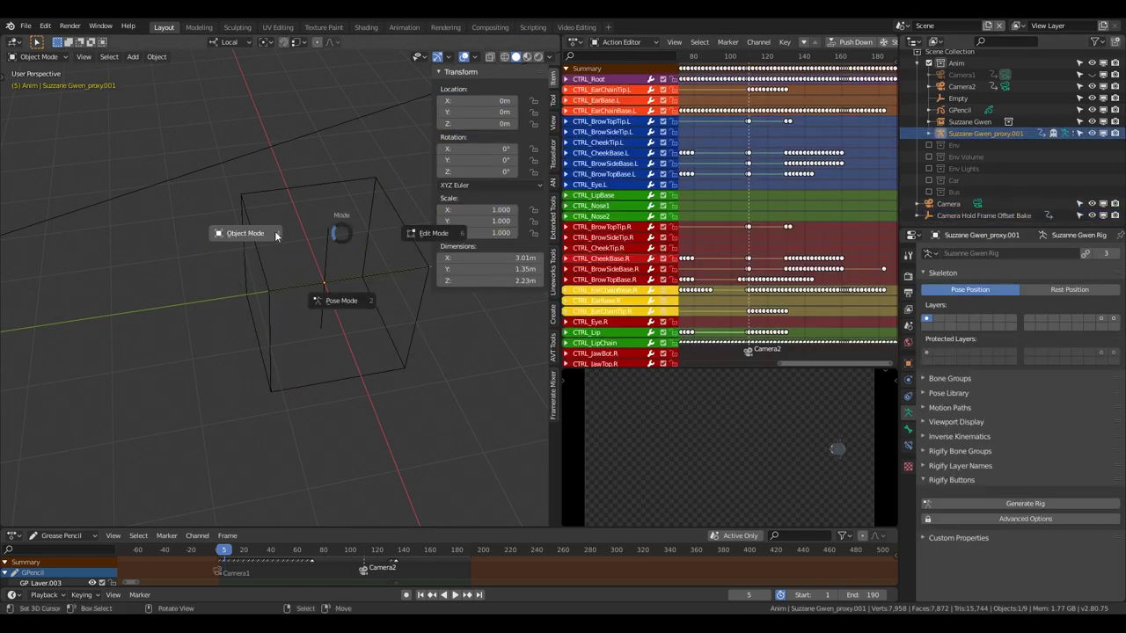
pyautogui.click(275, 234)
pyautogui.click(945, 216)
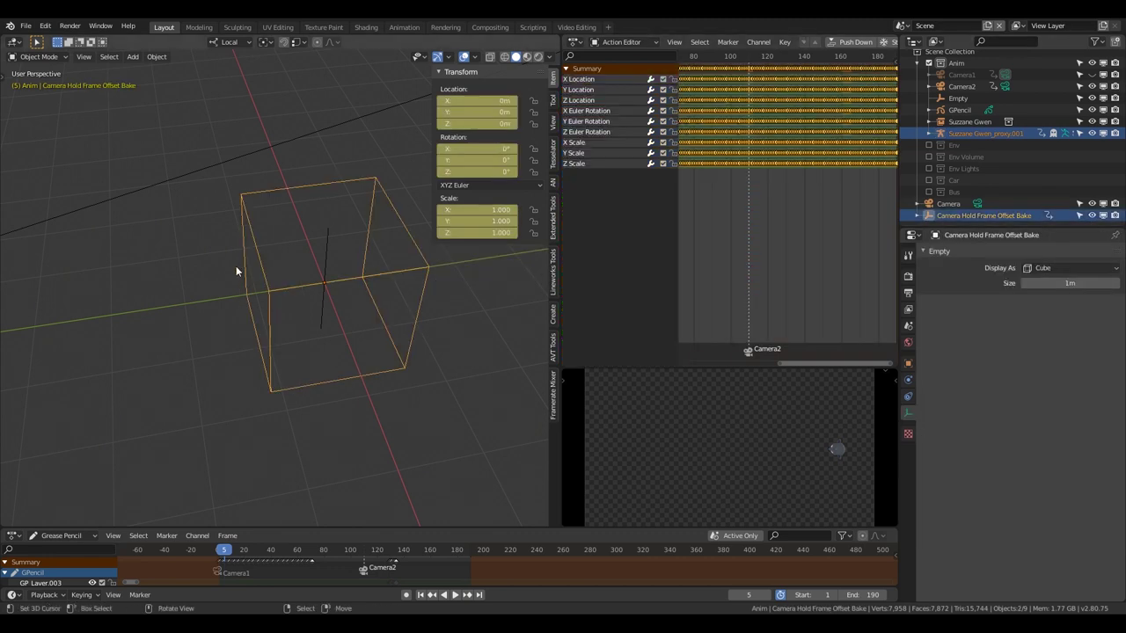
pyautogui.hotkey('ctrl', 'p')
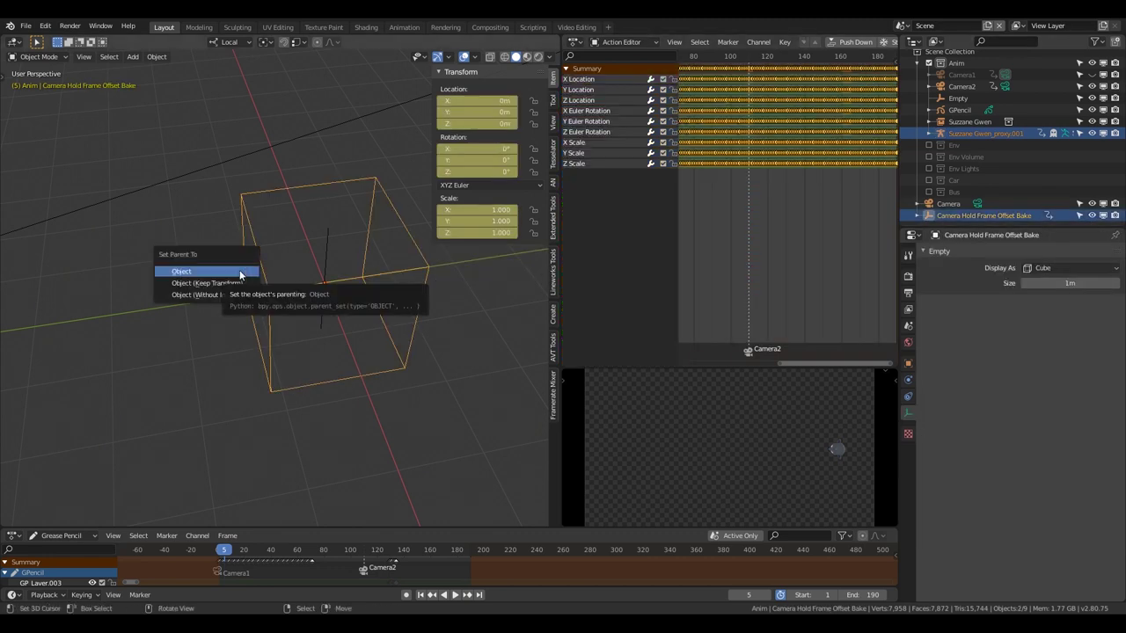
pyautogui.click(239, 272)
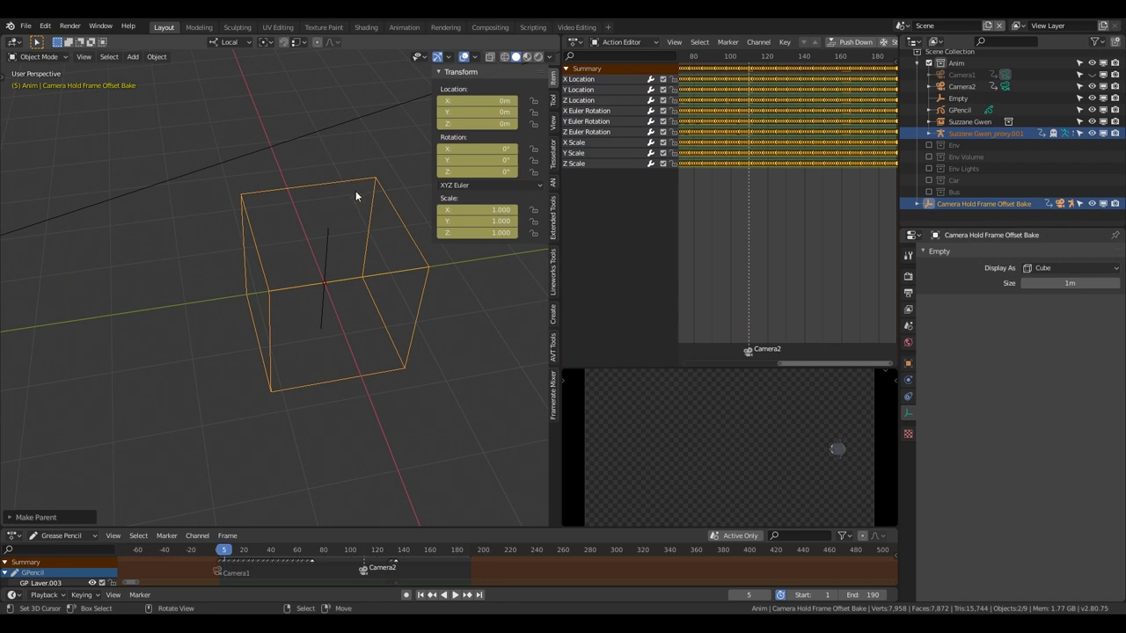
# - View the shot through the scene camera with nothing selected, overlays hidden and sidebar closed
pyautogui.press('KP_0')
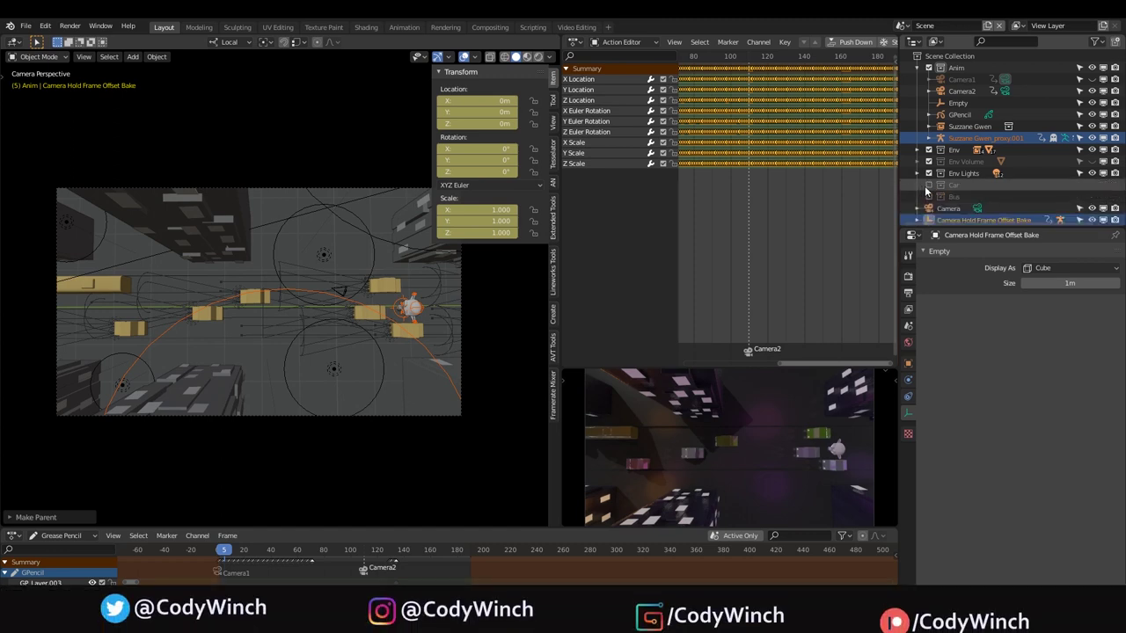
pyautogui.click(351, 260)
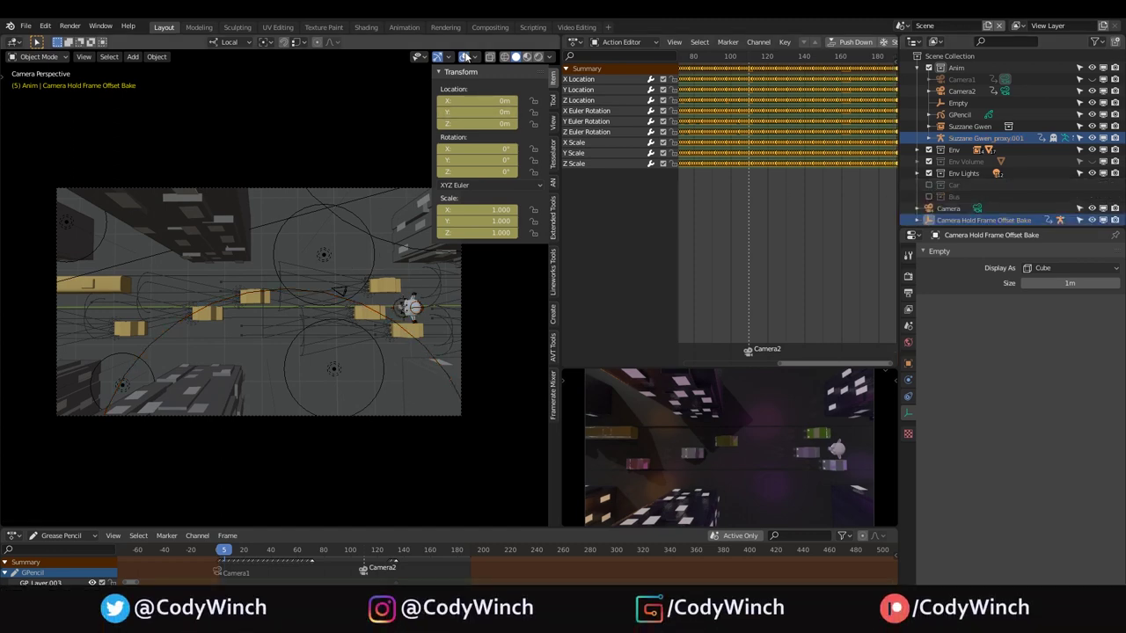
pyautogui.click(464, 57)
pyautogui.press('n')
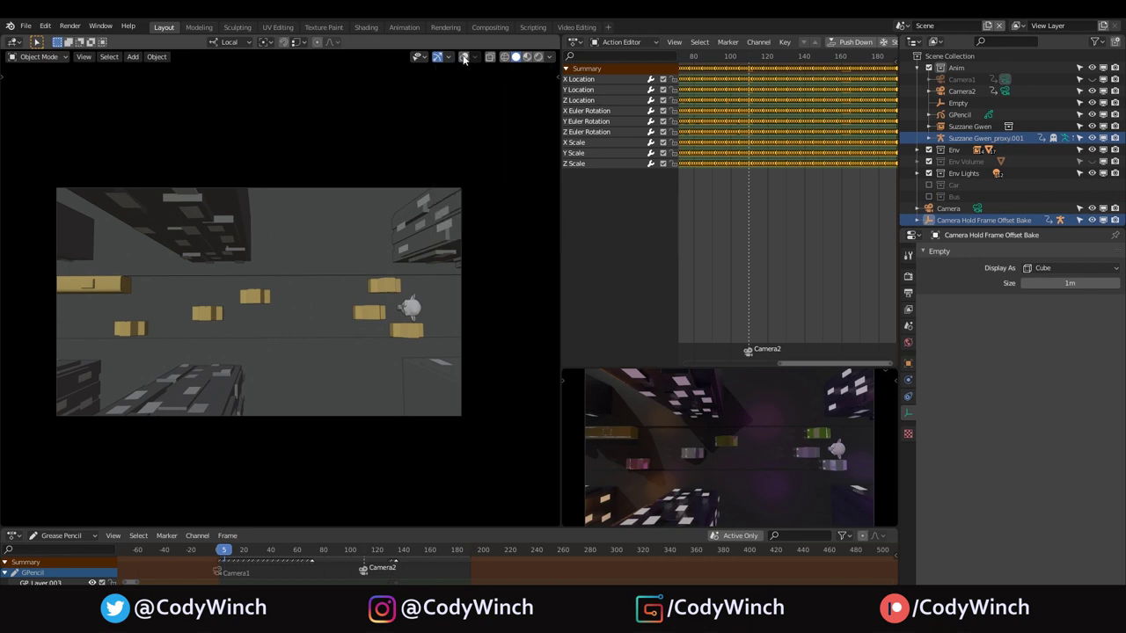